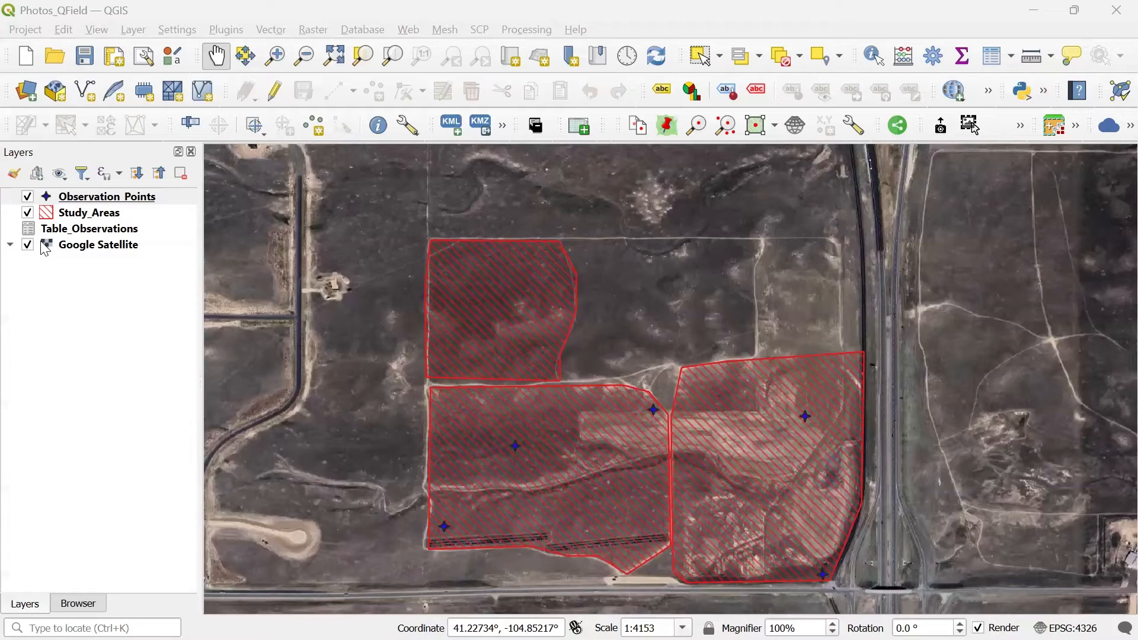
Open the Observation_Points layer's attribute table and display it in form view
click(89, 229)
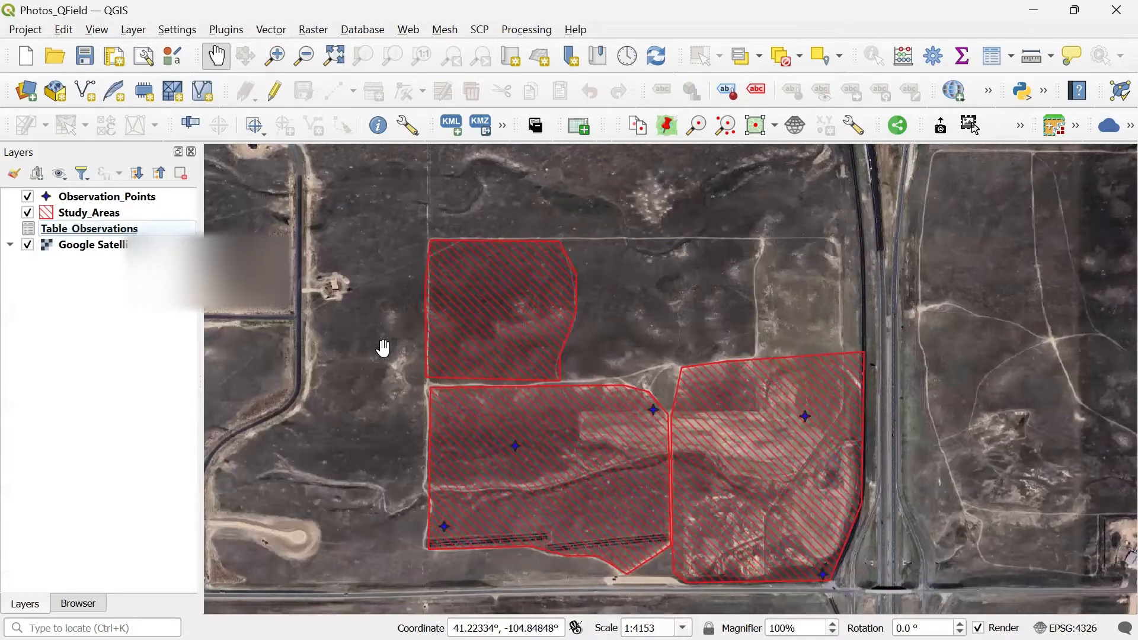
click(118, 198)
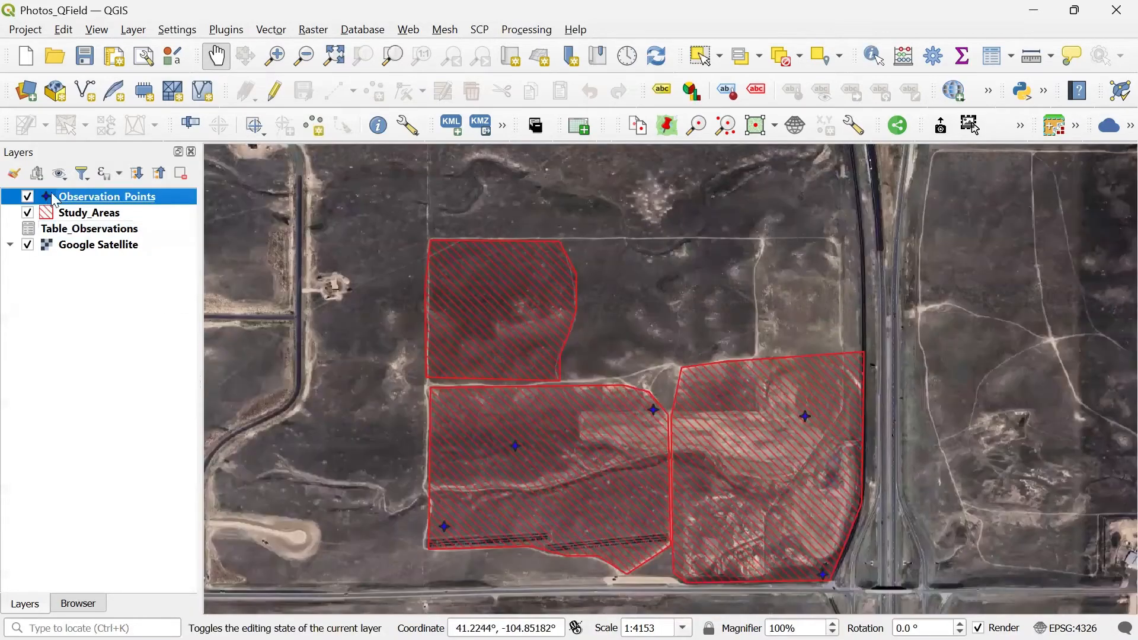
right_click(122, 203)
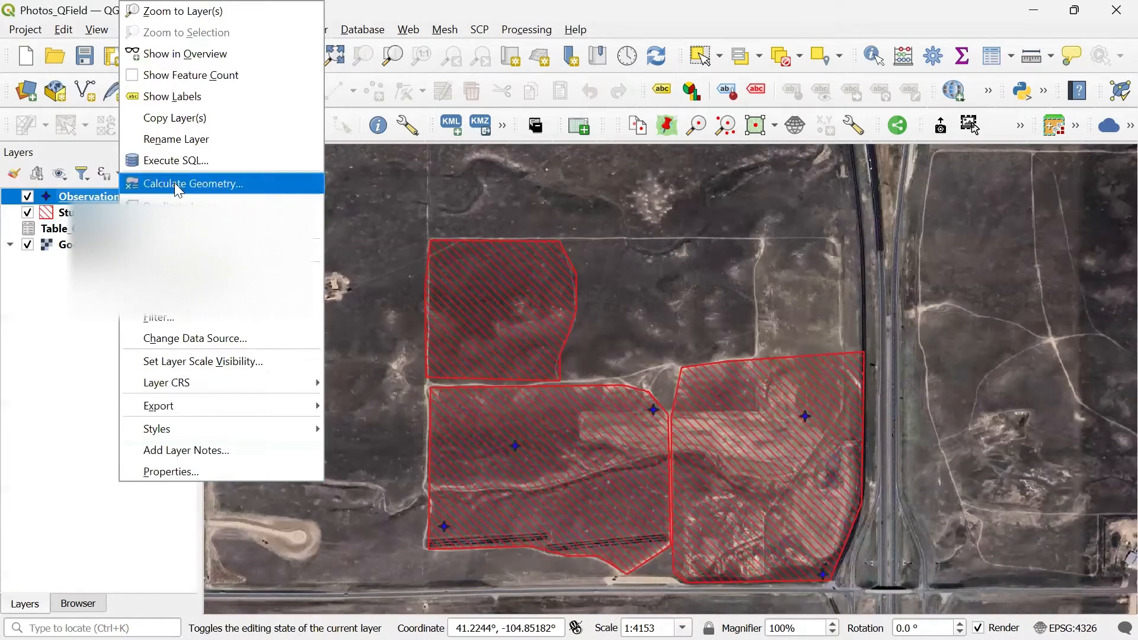
click(178, 273)
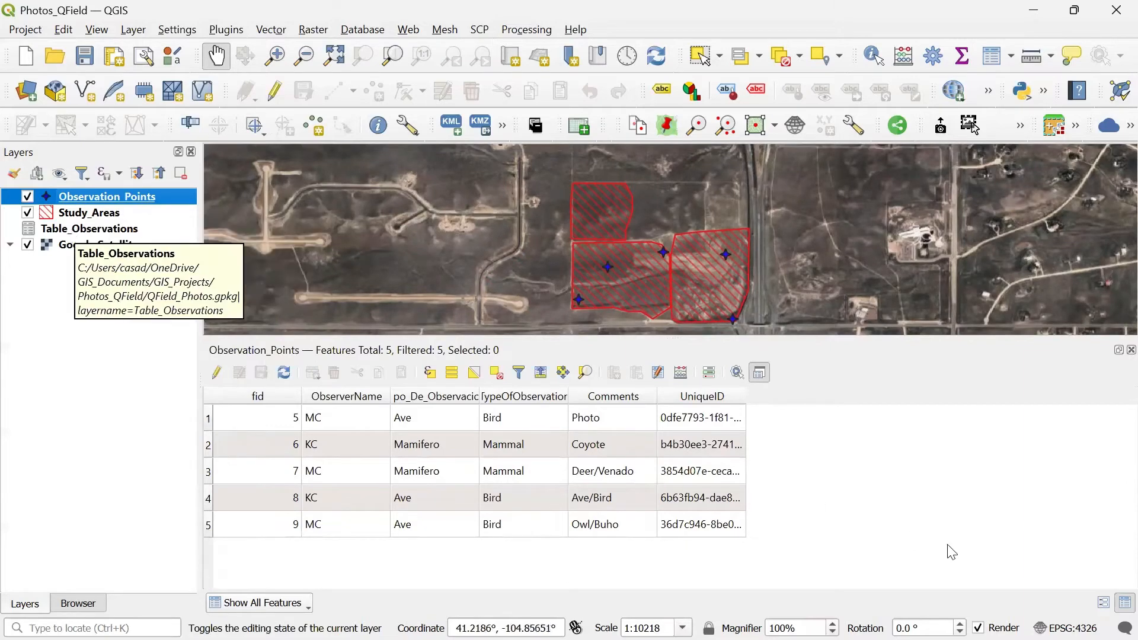
click(1104, 603)
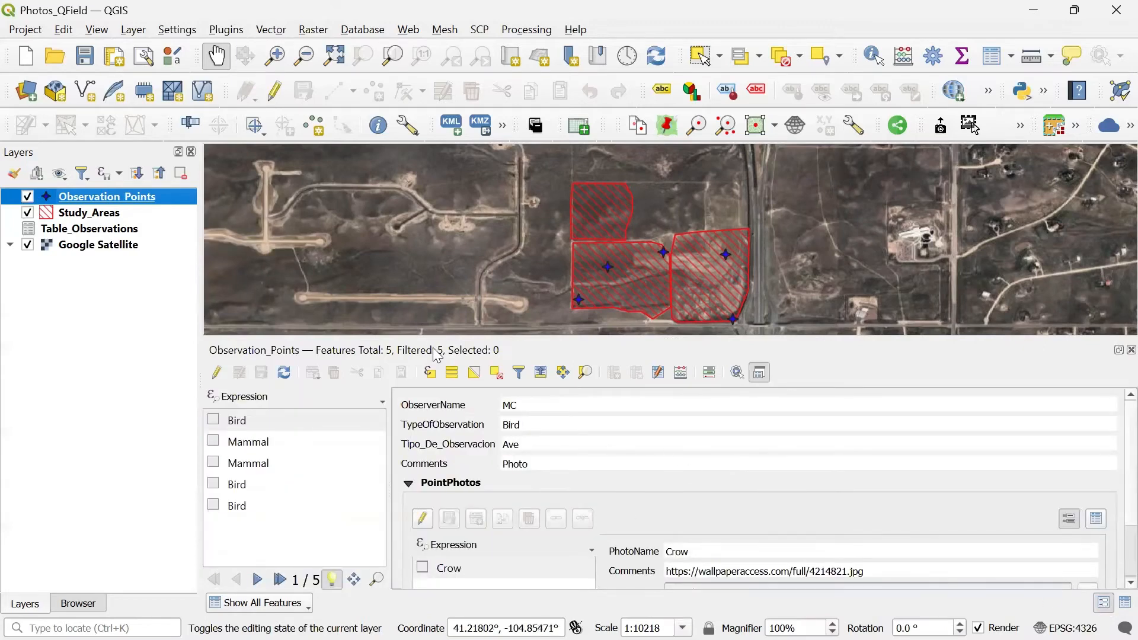
Enlarge the attribute form area and examine the linked PointPhotos entries of several bird and mammal observations
drag(435, 338, 436, 298)
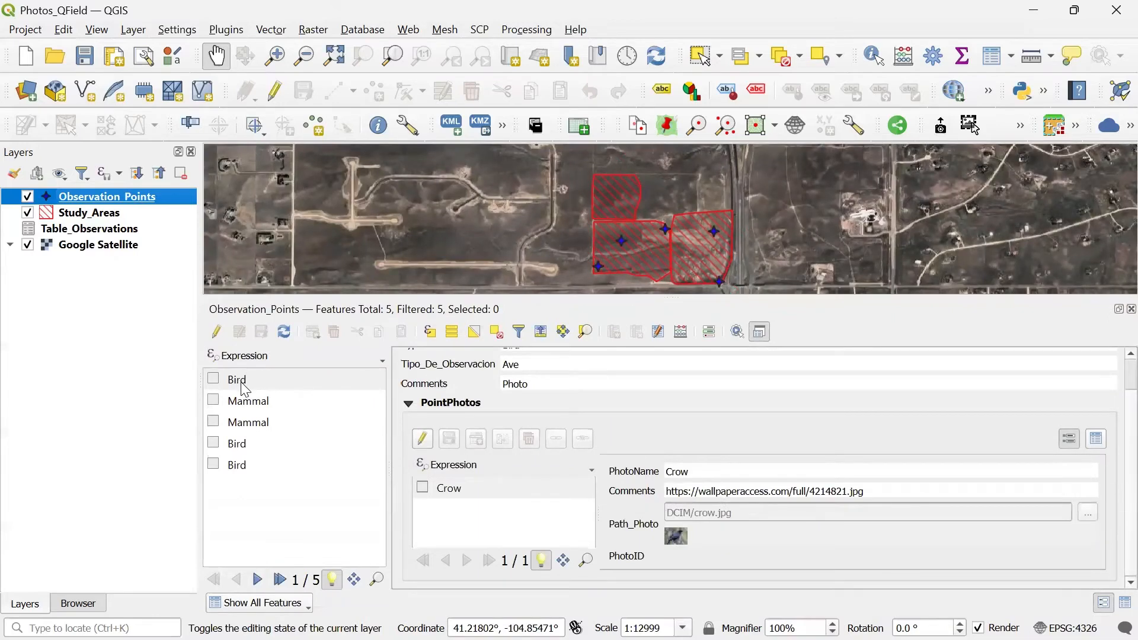
scroll(686, 465, up, 2)
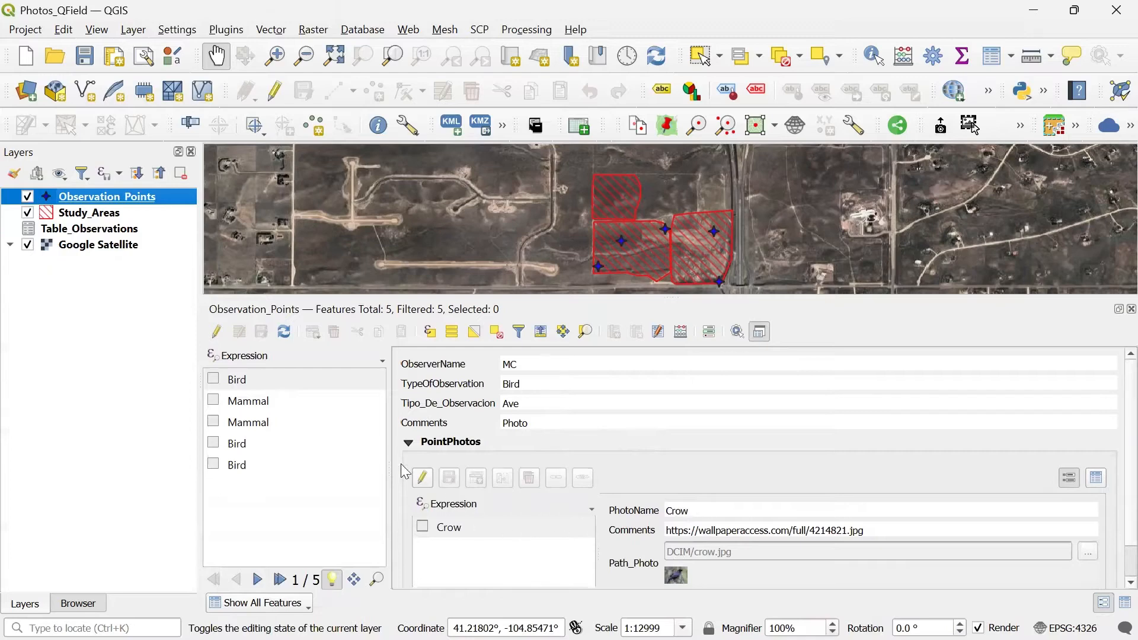
click(244, 404)
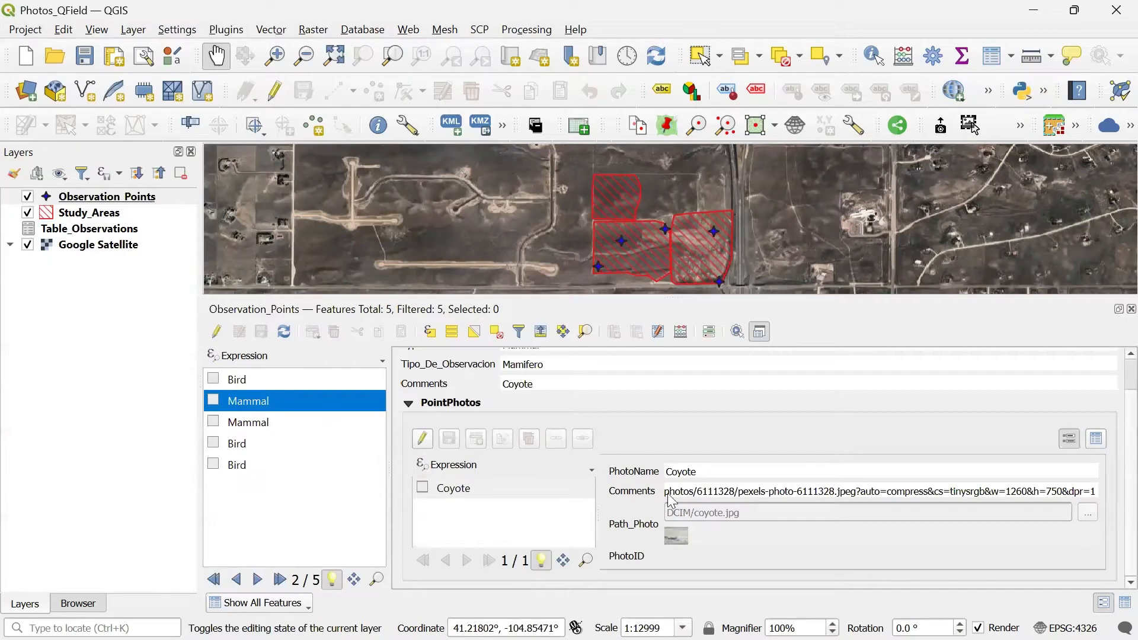
click(243, 449)
scroll(563, 477, up, 2)
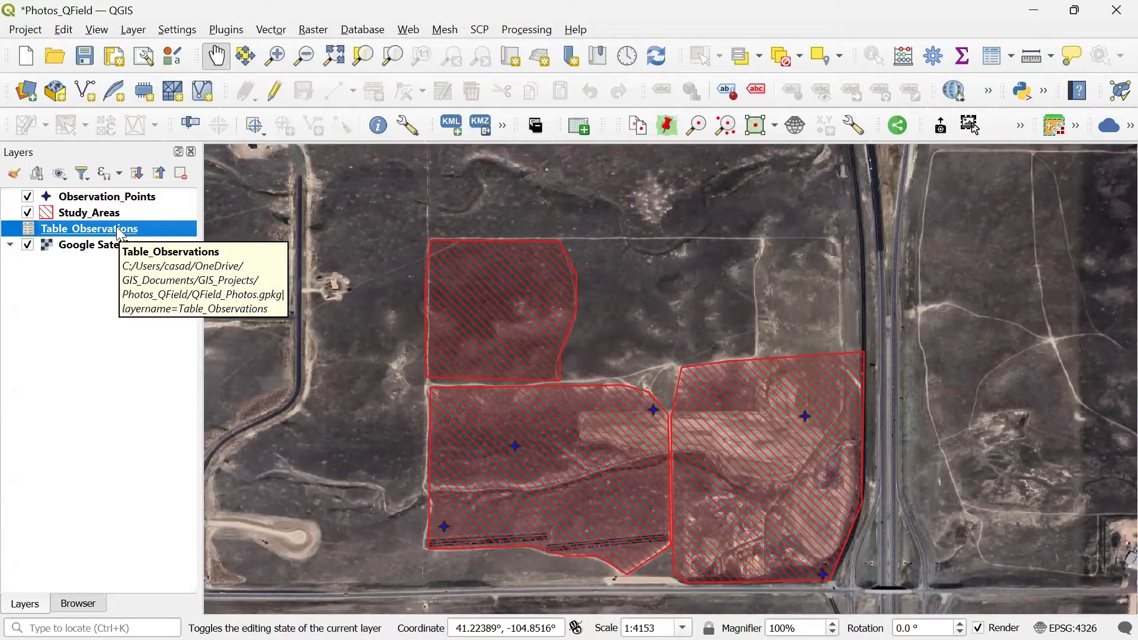
Open the Table_Observations layer's attribute form properties and select Path_Photo in the form layout
right_click(122, 237)
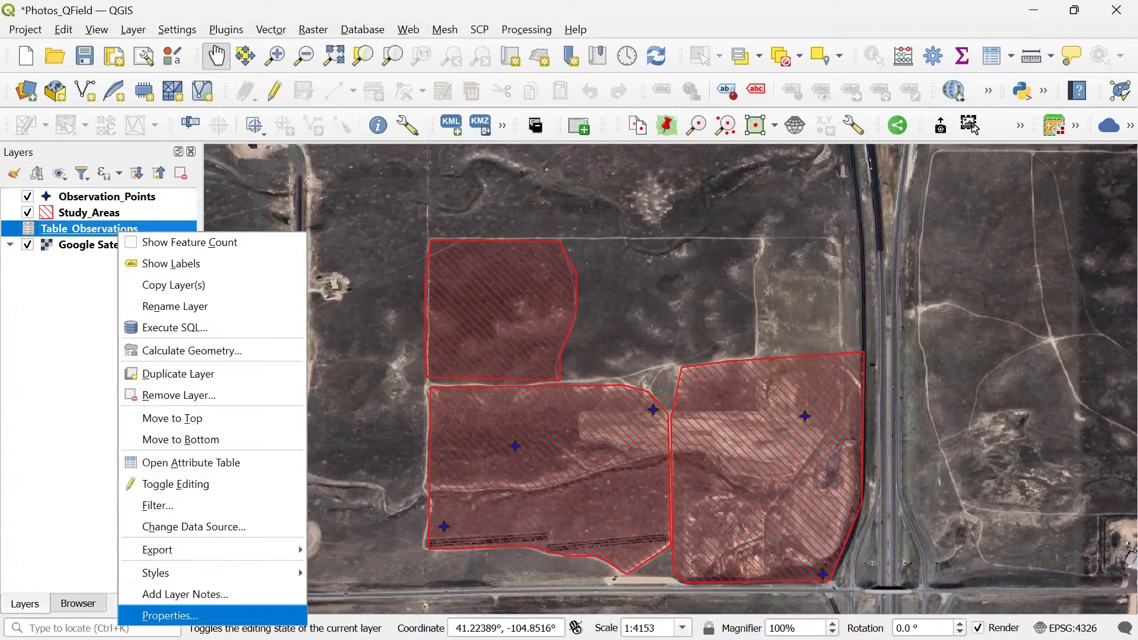
click(170, 616)
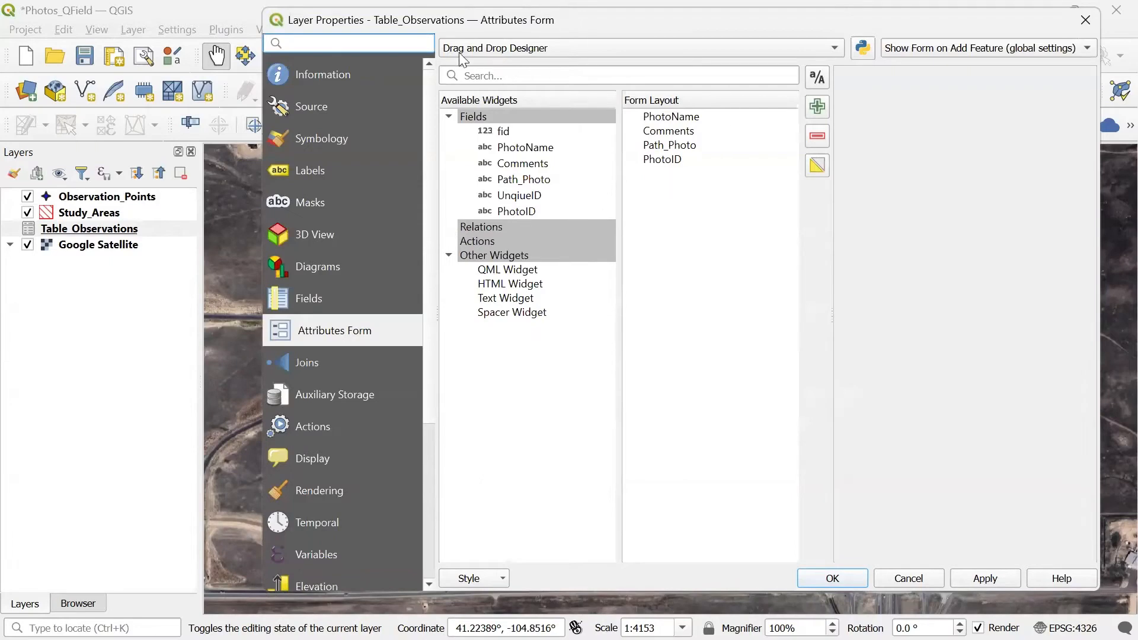
drag(614, 15, 612, 35)
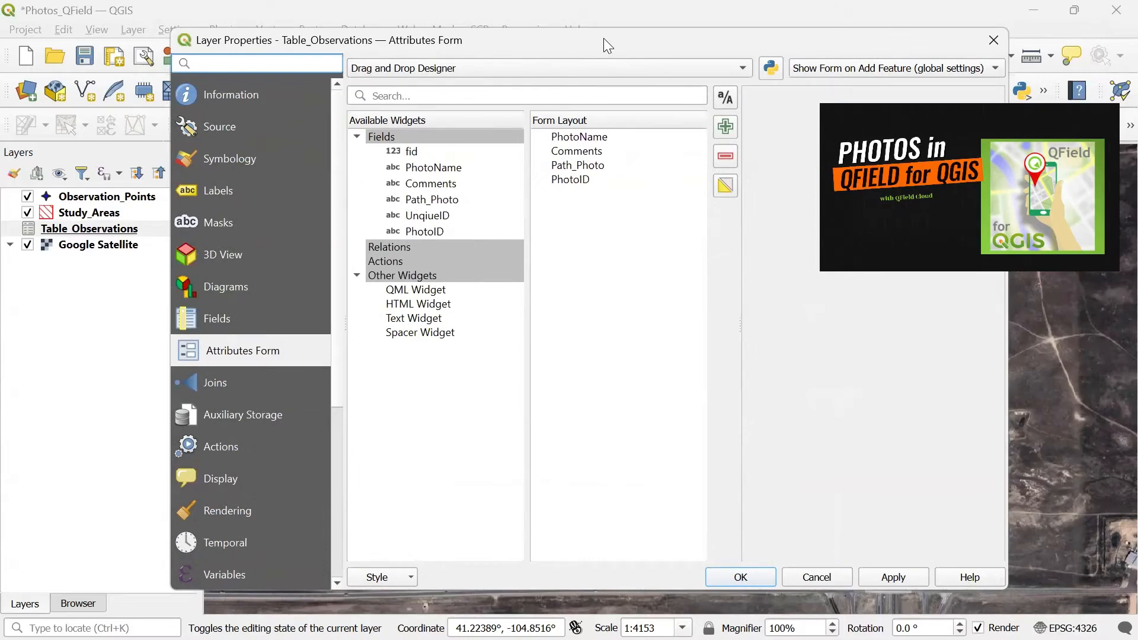
click(572, 165)
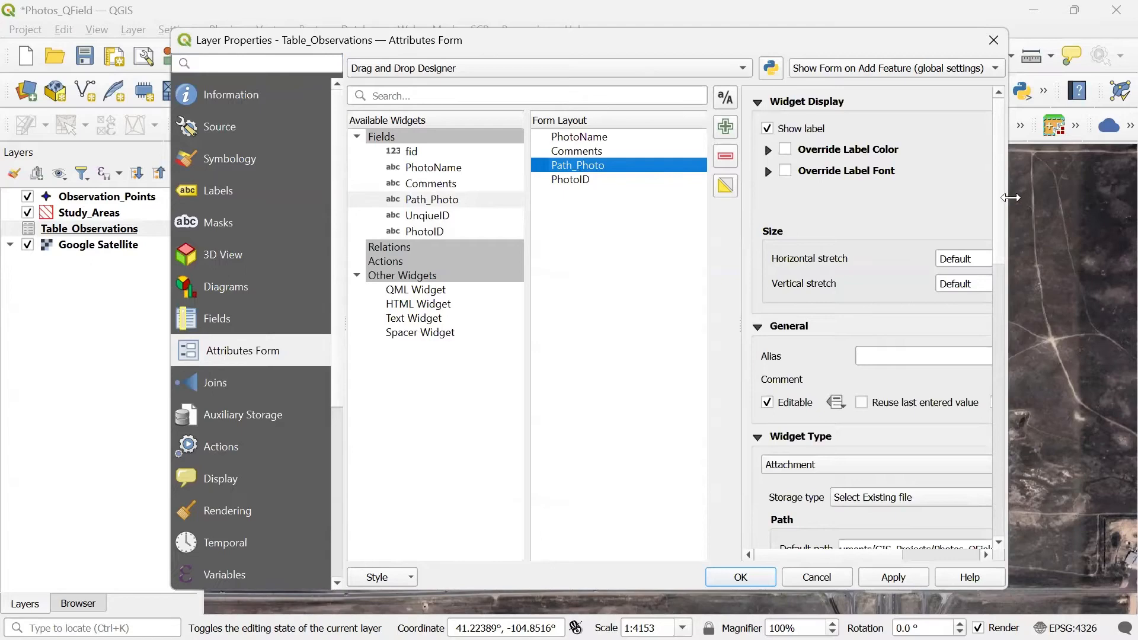
Widen the properties dialog, review Path_Photo's widget type, path and document viewer settings, and accept the dialog
drag(1013, 196, 1101, 196)
drag(858, 40, 721, 36)
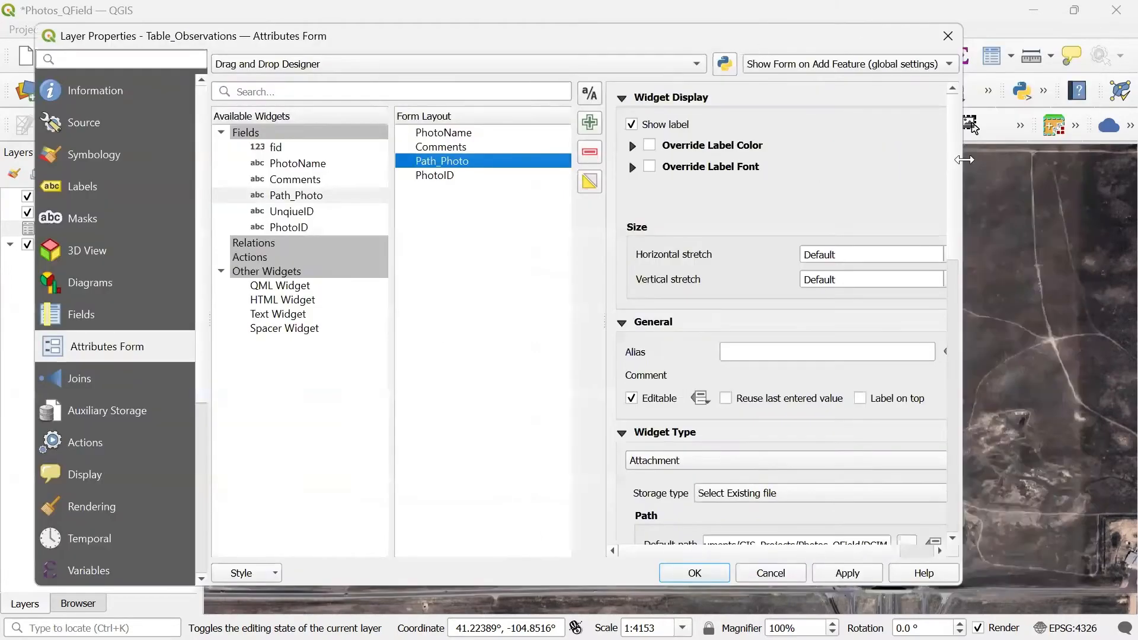
drag(962, 156, 1046, 209)
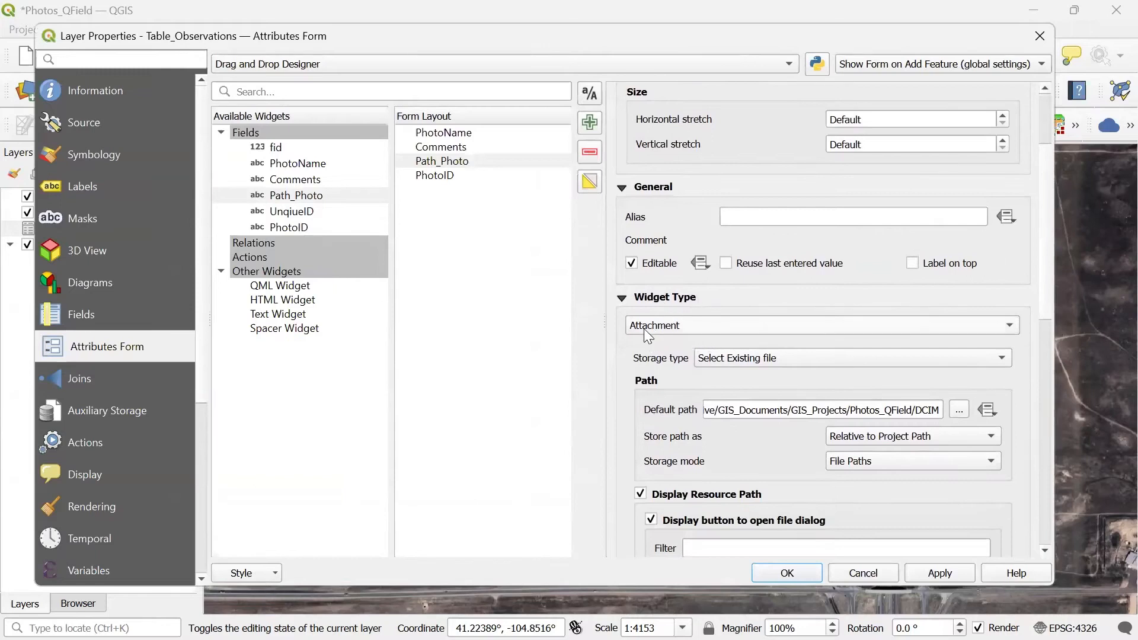
drag(1048, 224, 1049, 283)
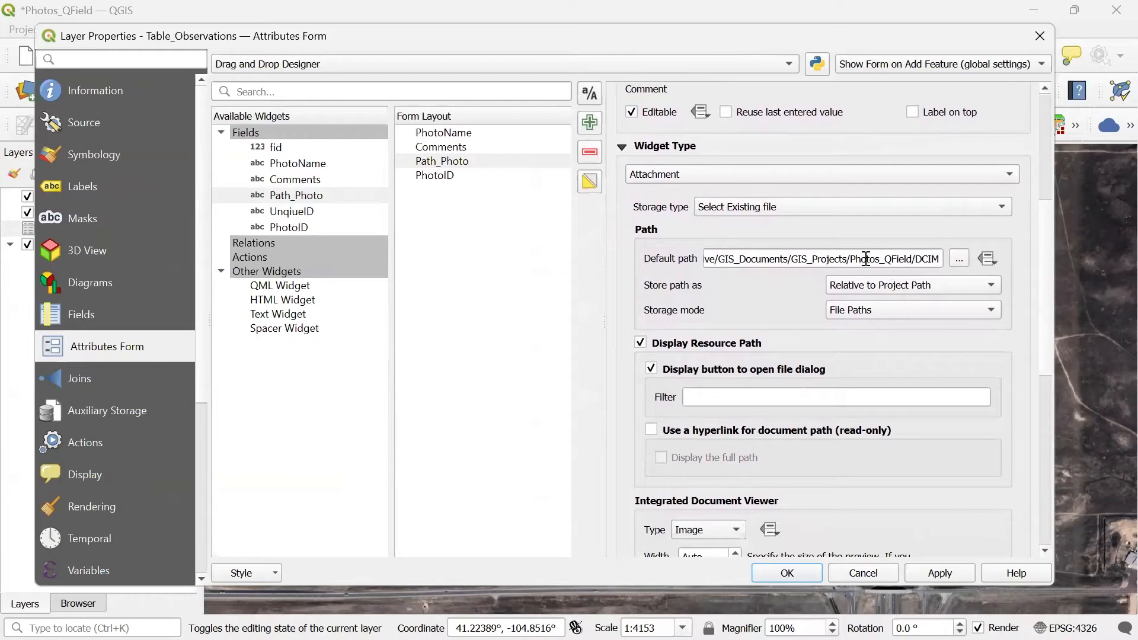
mouse_move(866, 259)
scroll(905, 343, down, 3)
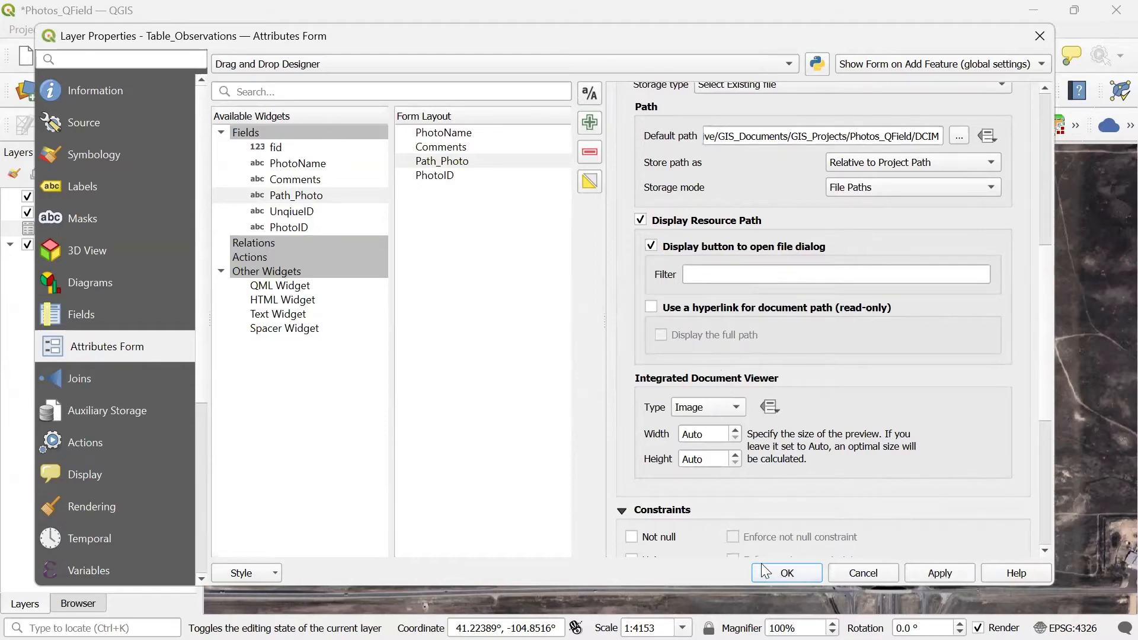
click(789, 572)
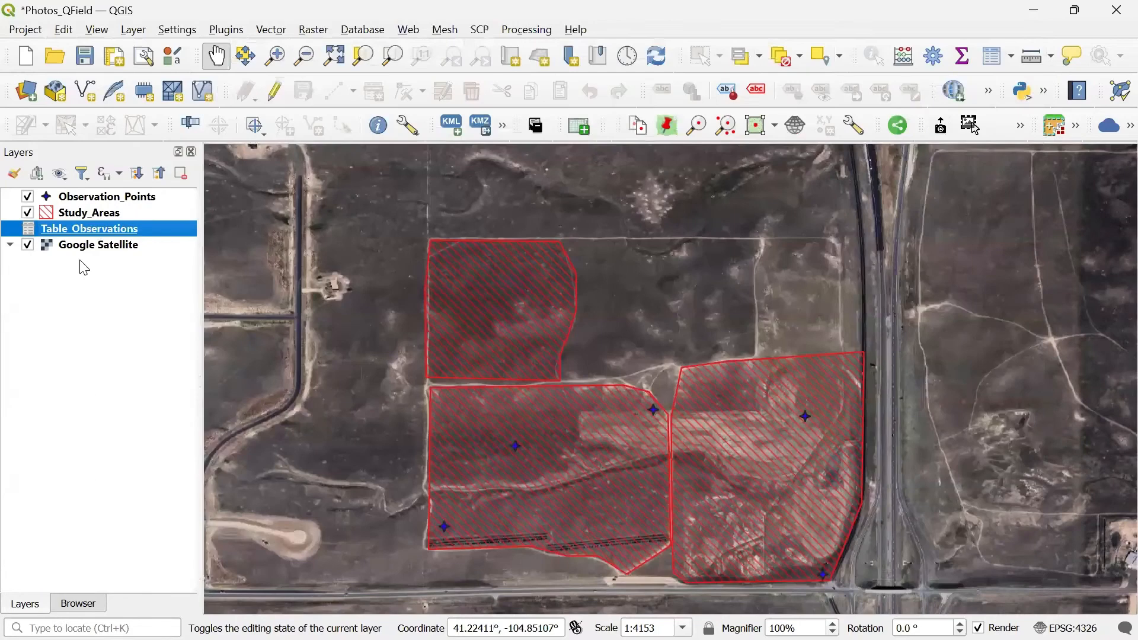
Open the Study_Areas attribute table in table view and enable editing for the layer
right_click(105, 215)
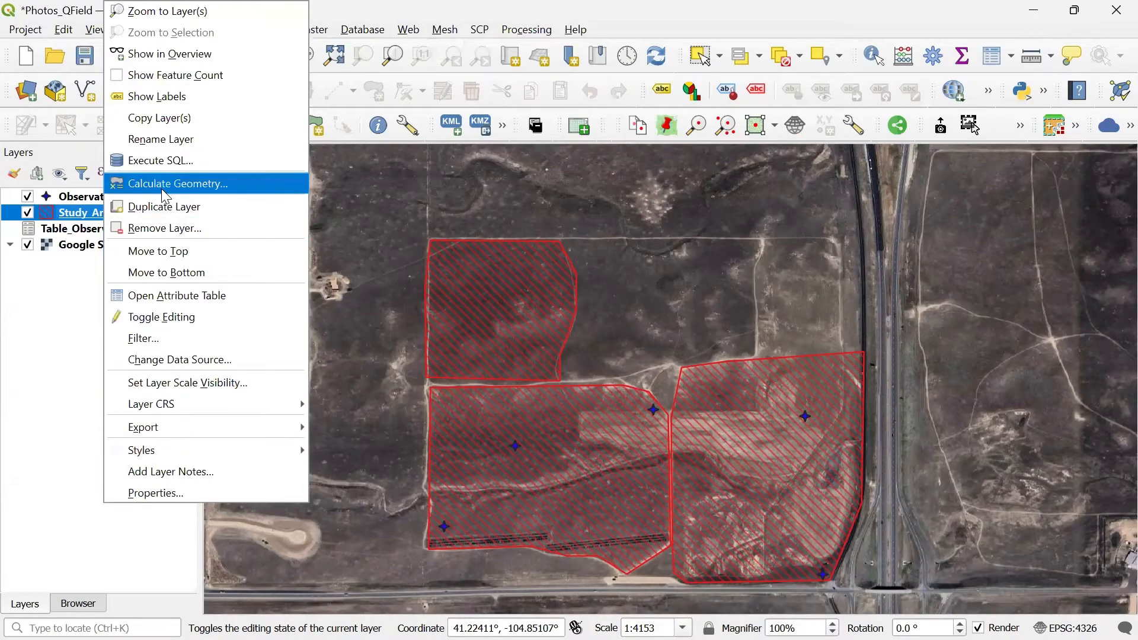
click(168, 296)
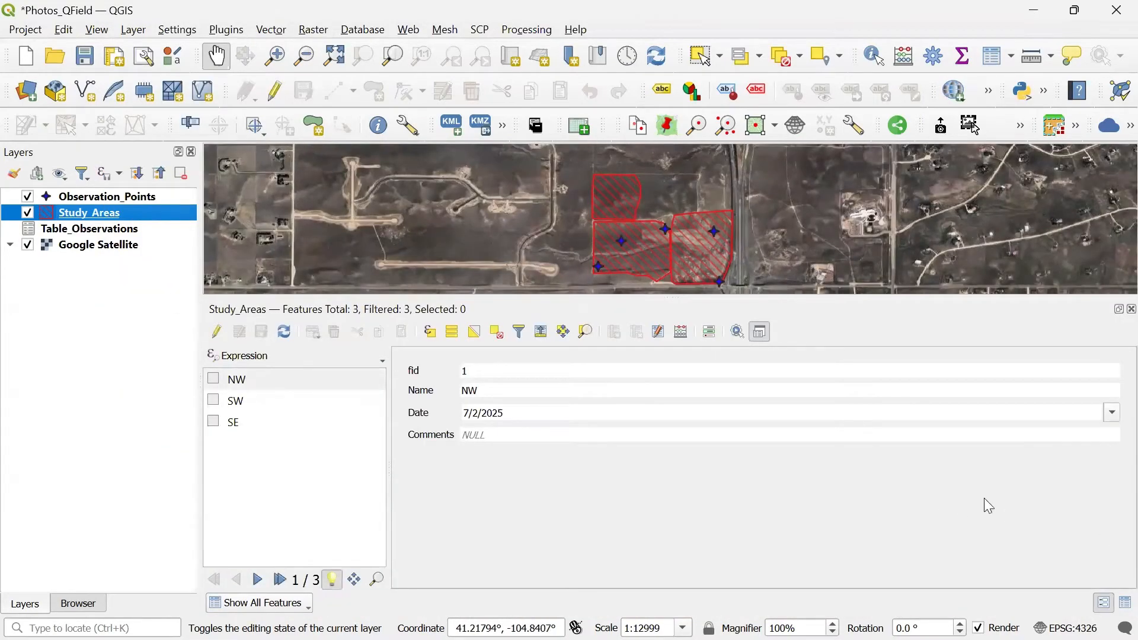
click(1107, 605)
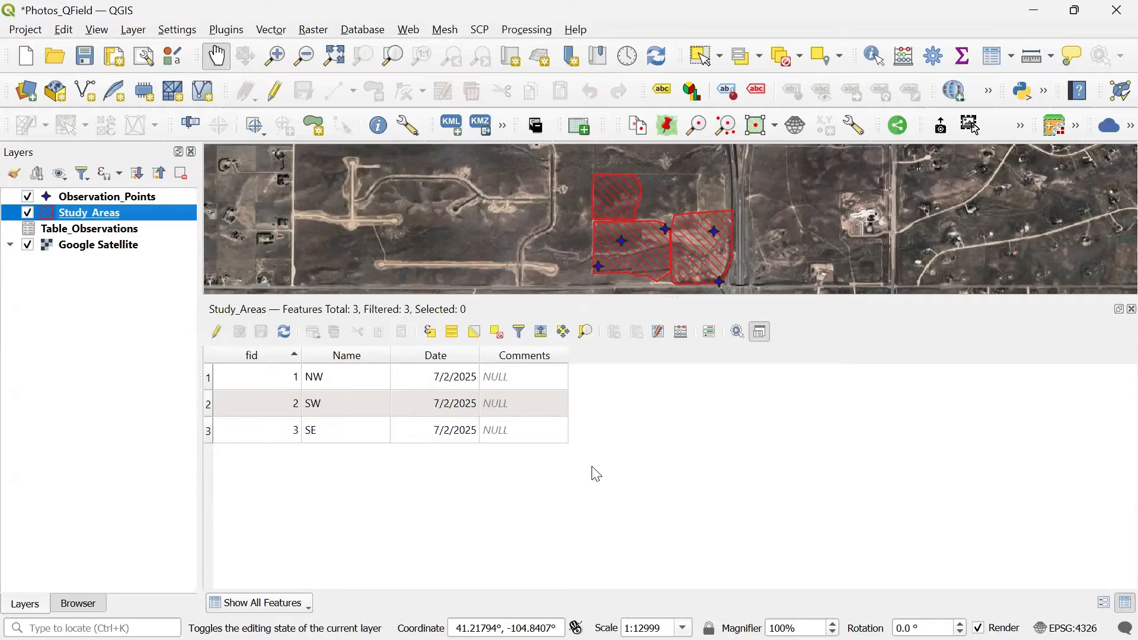
click(214, 330)
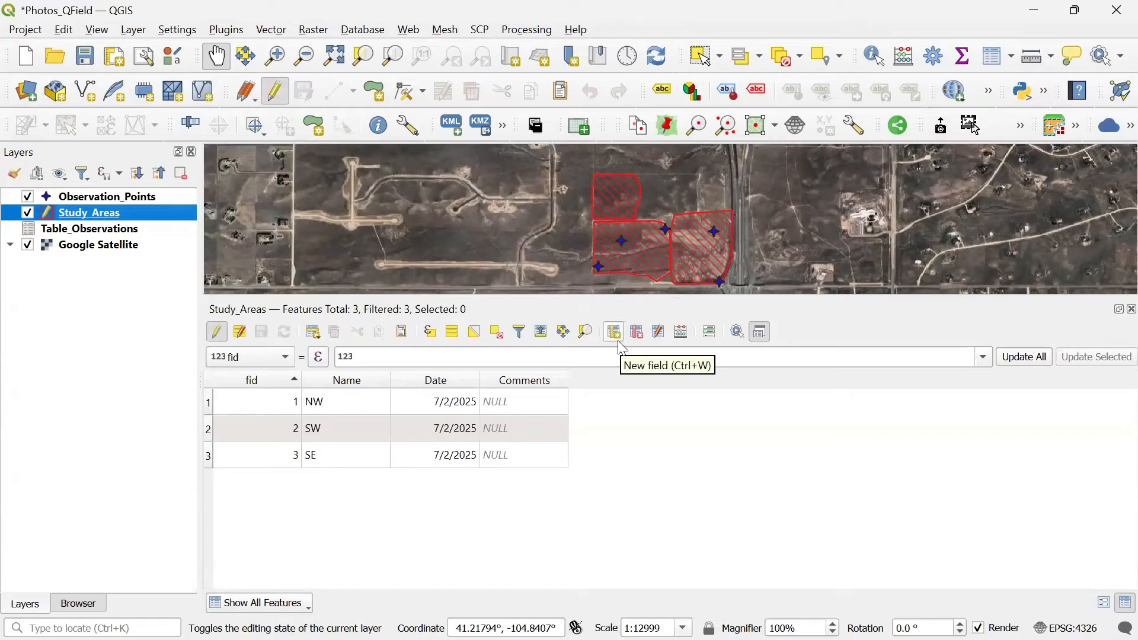
Add a Text (string) field named Photo to Study_Areas with length 100 and alias Photo
click(617, 337)
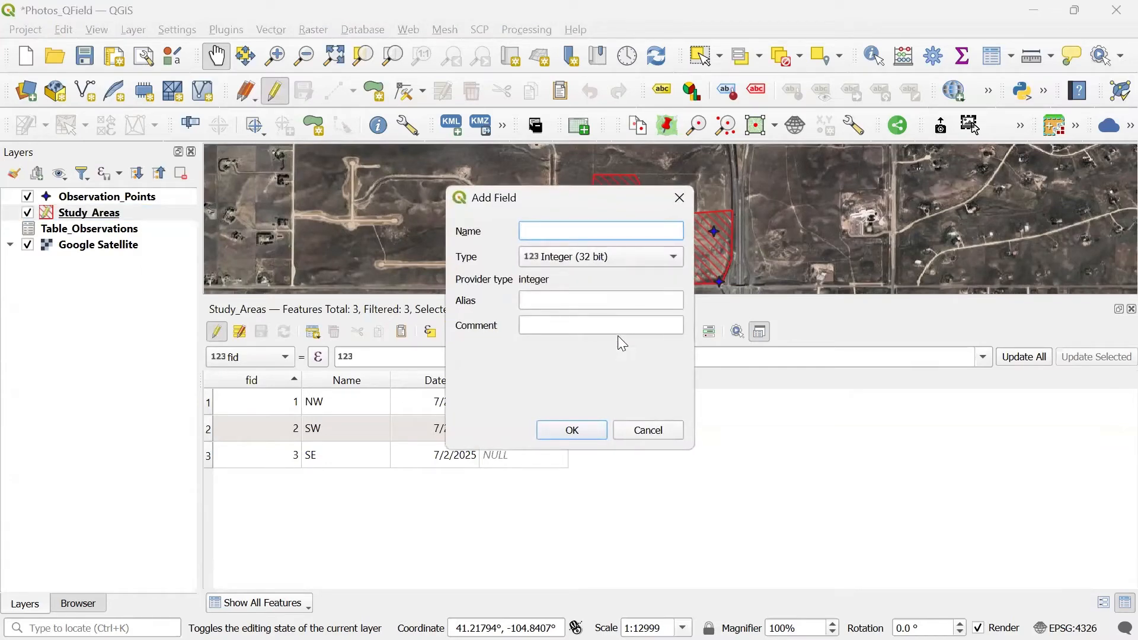
text(Photo)
click(544, 261)
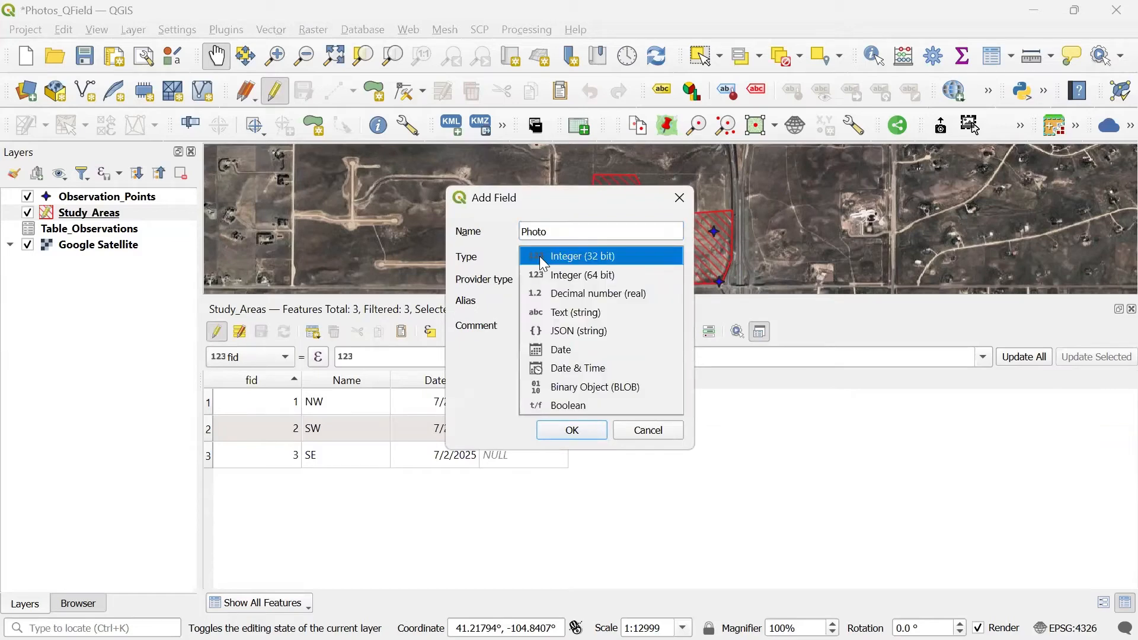
click(563, 320)
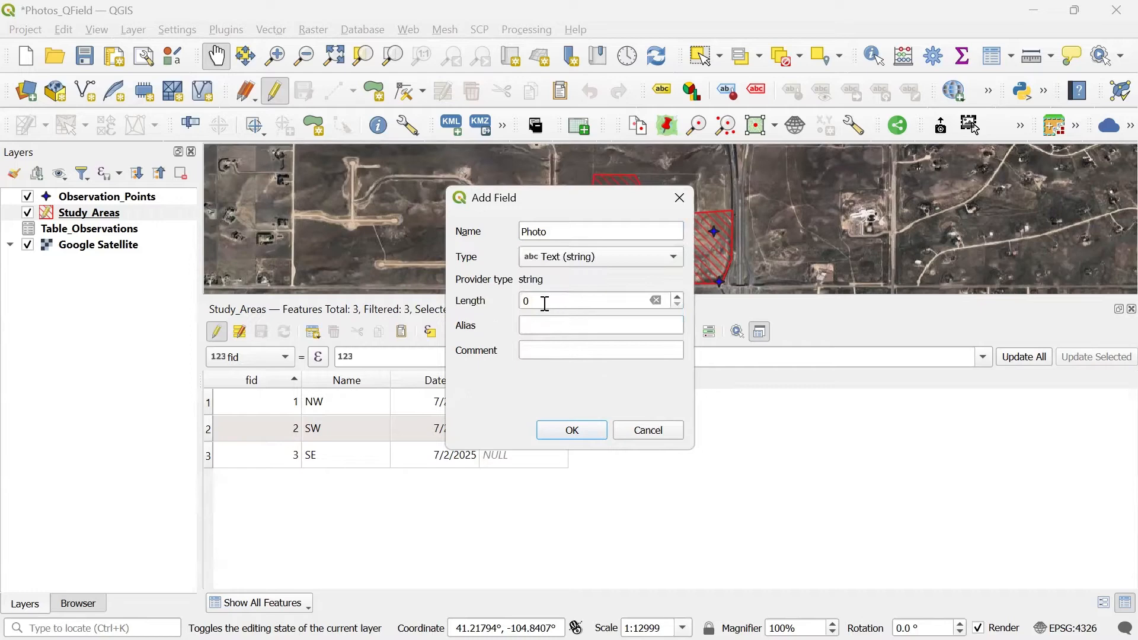
drag(543, 300, 521, 305)
text(100)
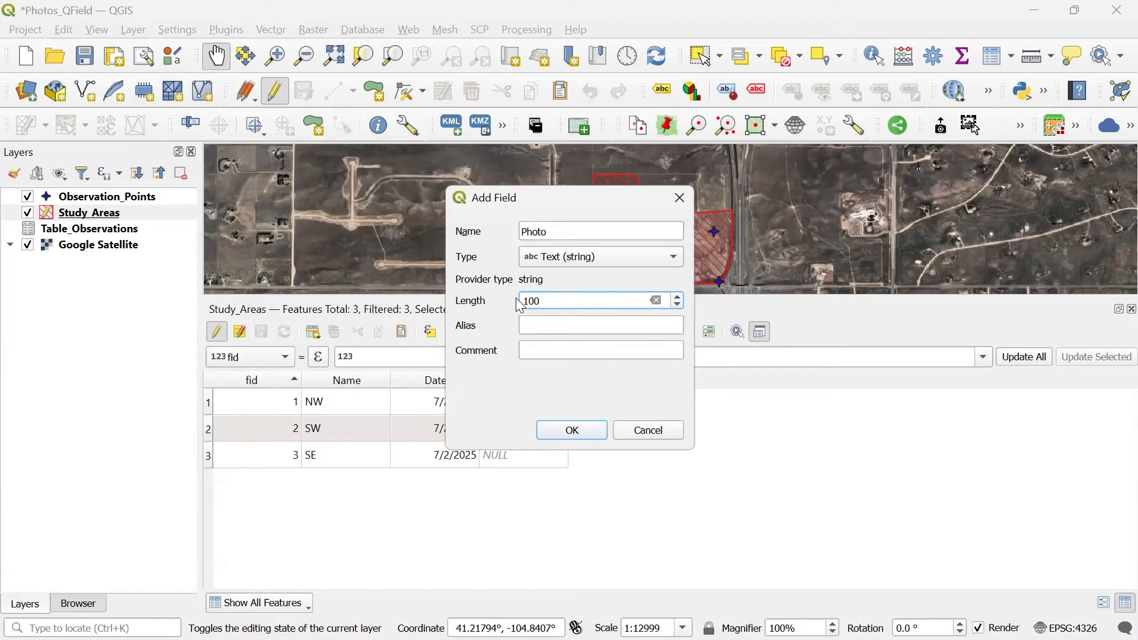
click(537, 327)
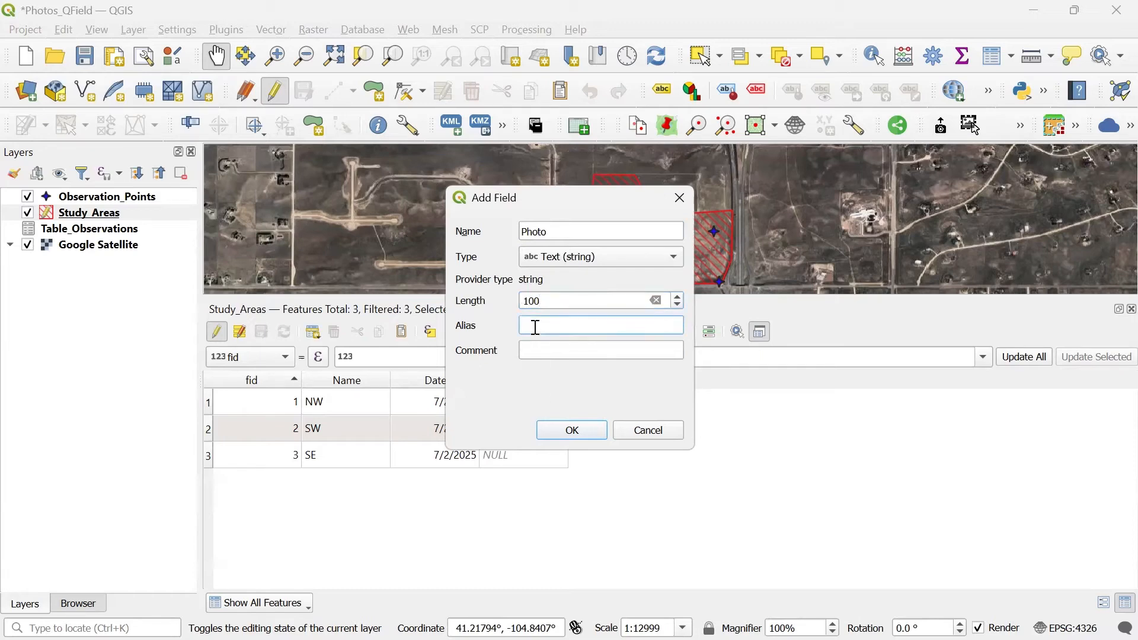
text(Photo)
click(595, 433)
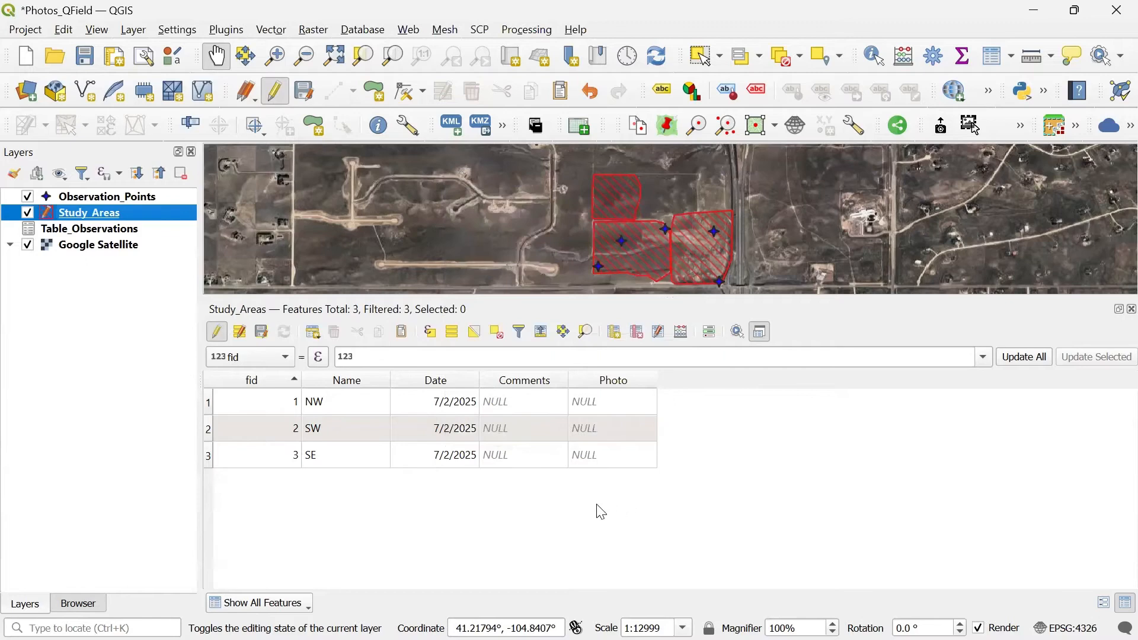
Save the Study_Areas edits, turn off editing and close the attribute table
click(263, 332)
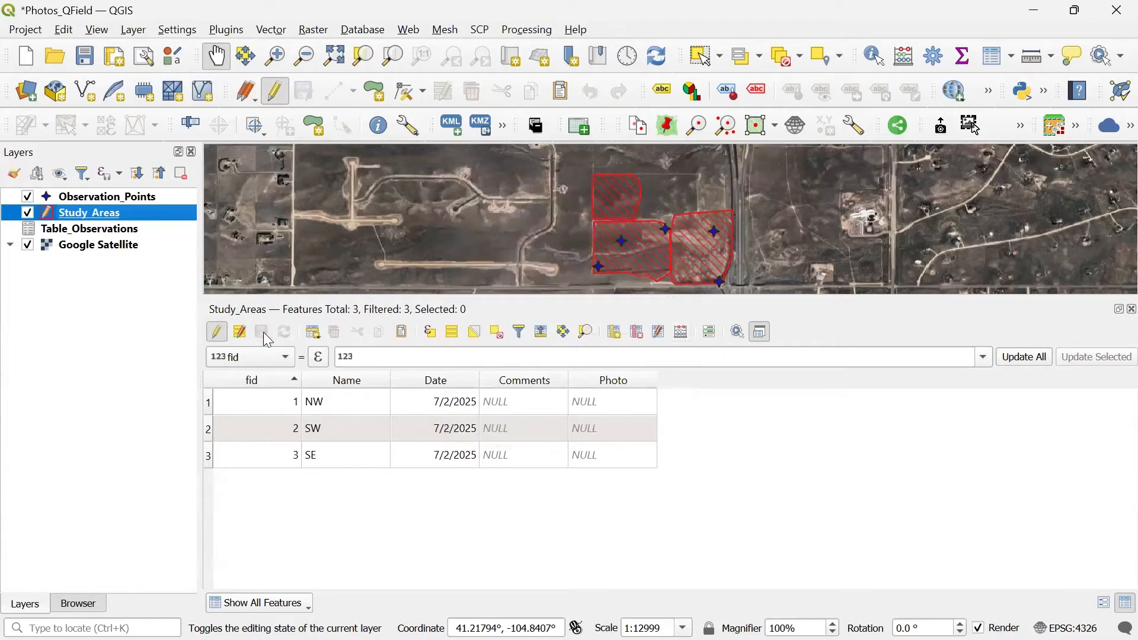
click(218, 338)
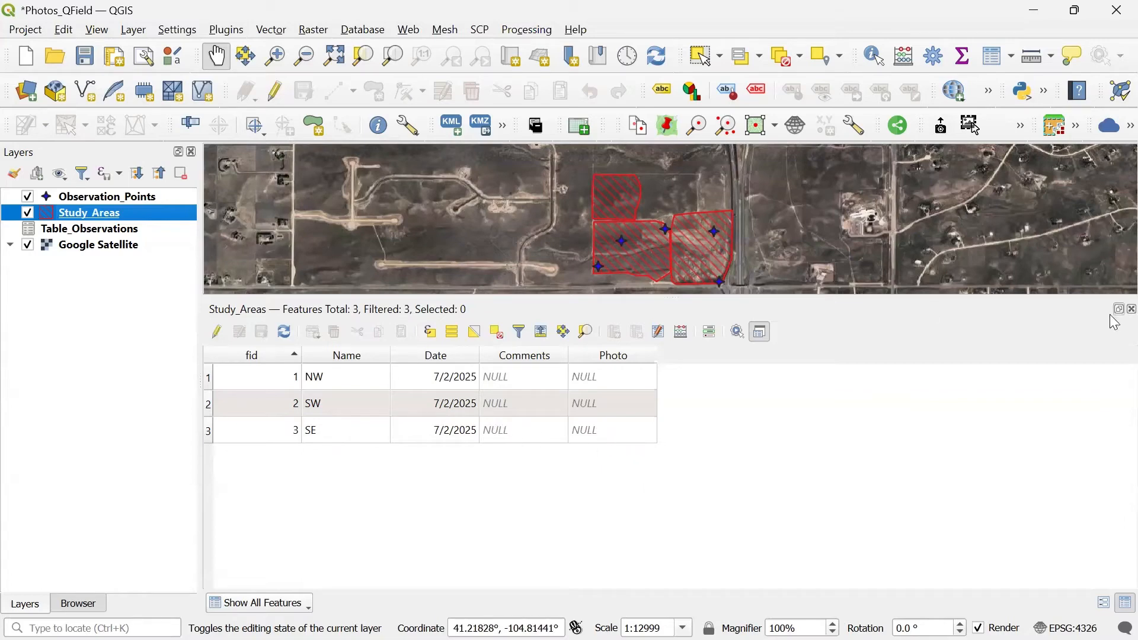
click(1133, 310)
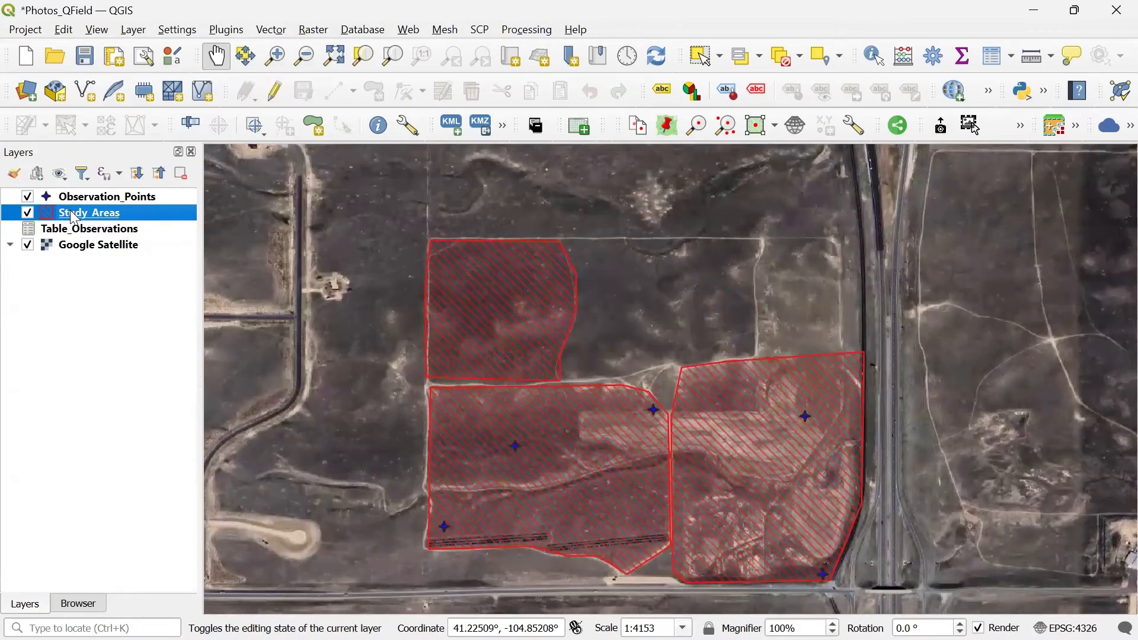
Open the Study_Areas attribute form properties and set the form layout mode to Drag and Drop Designer
right_click(115, 221)
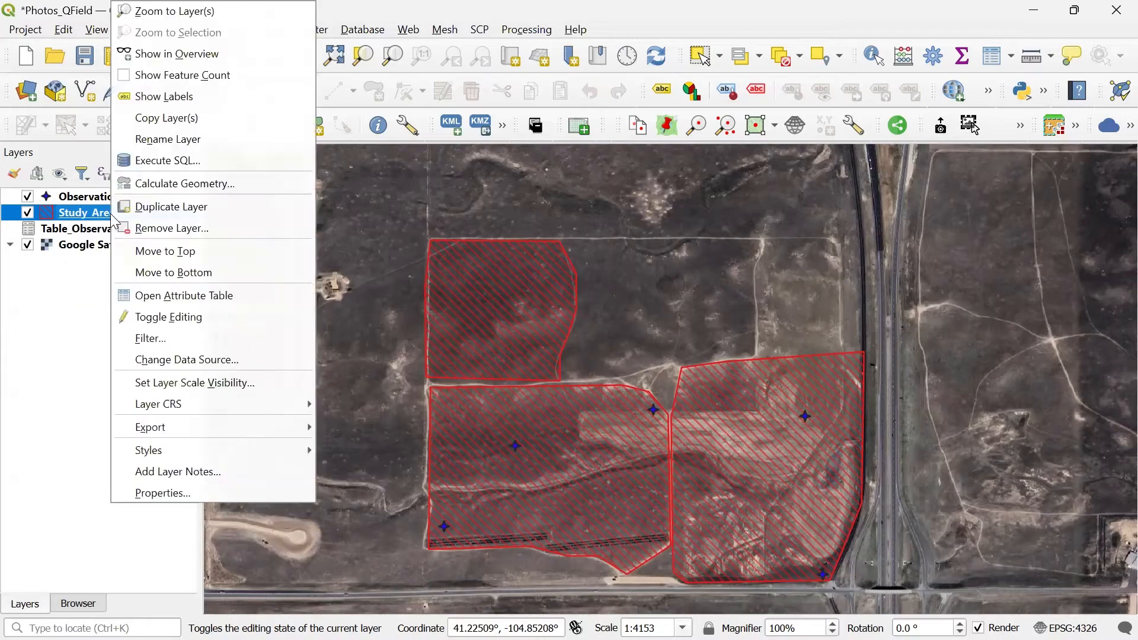
click(178, 494)
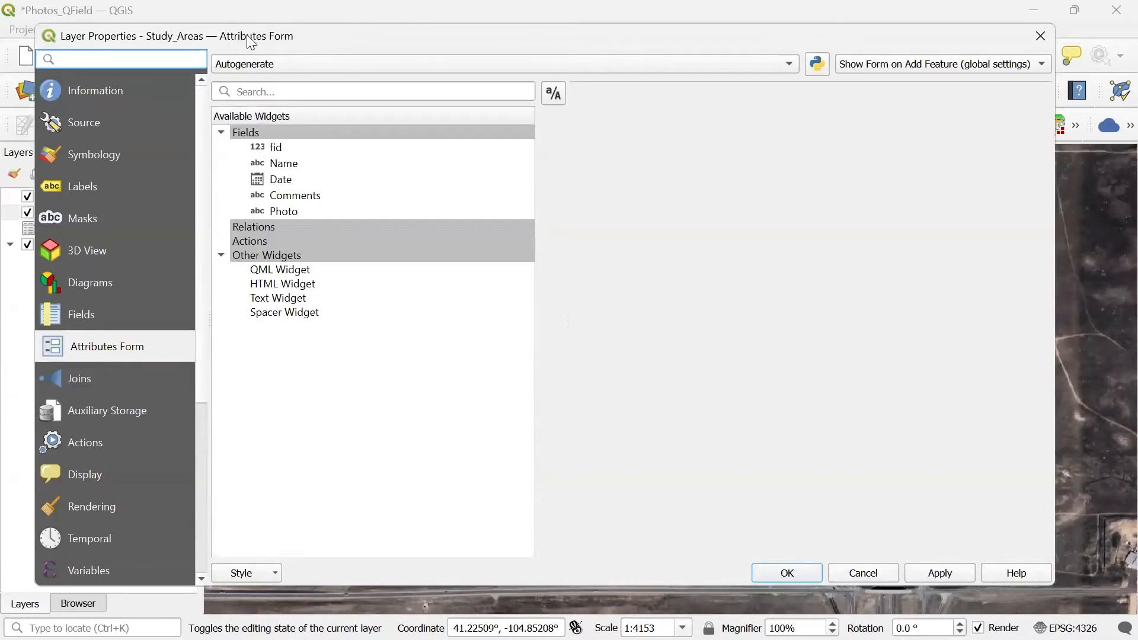
click(254, 66)
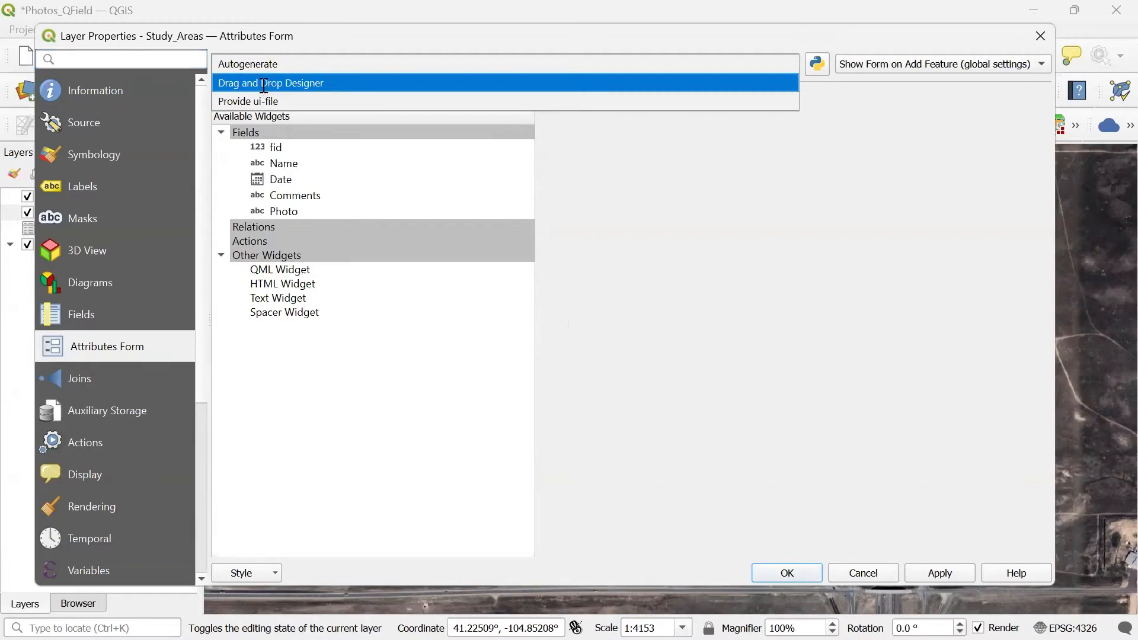
click(263, 85)
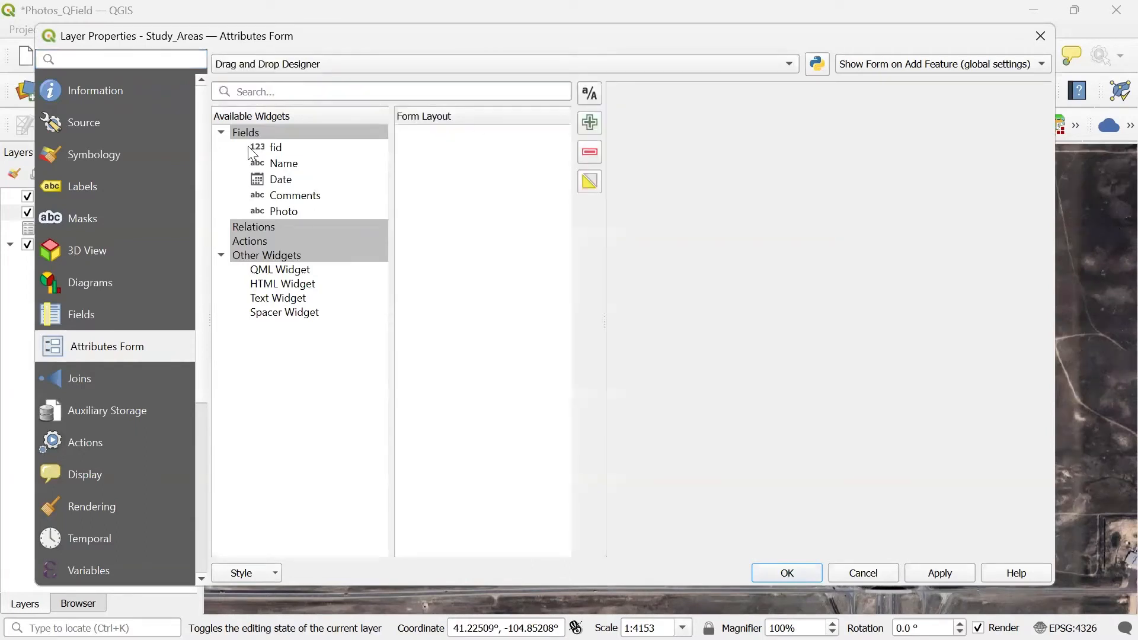
click(283, 165)
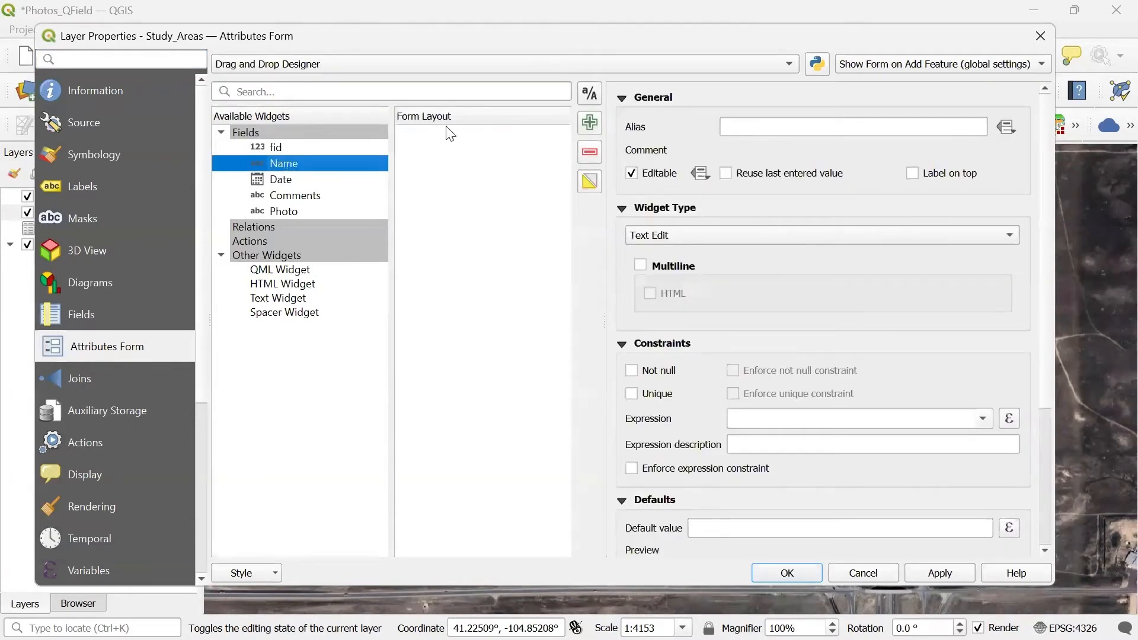
click(590, 123)
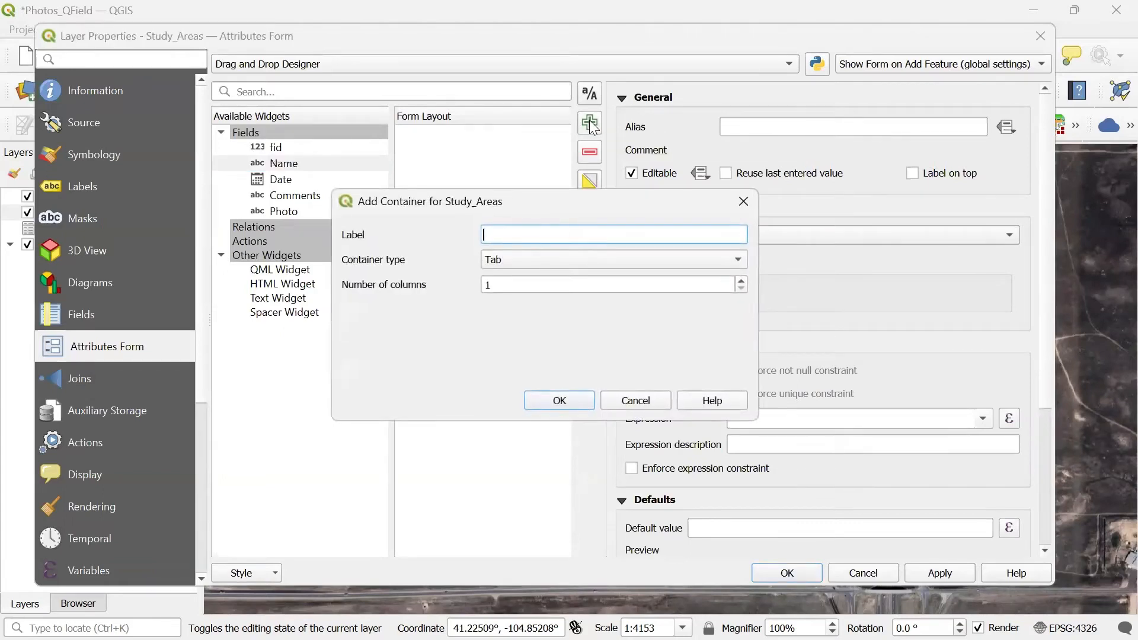
click(744, 199)
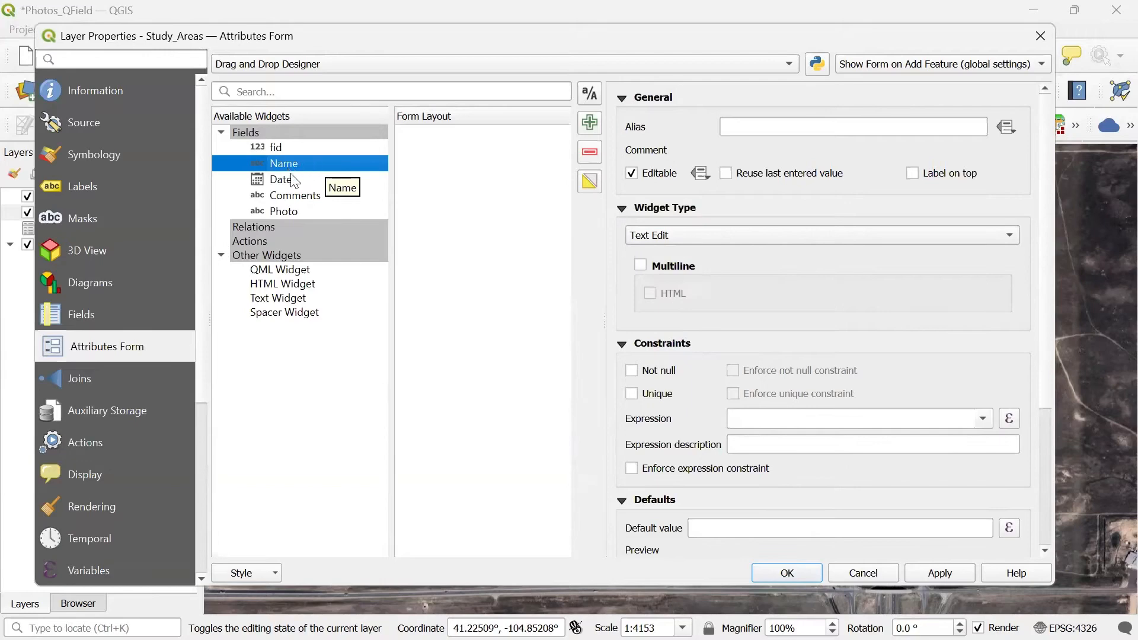
Add the Name, Date, Comments and Photo fields, in that order, to the Study_Areas form layout and check their widget settings
drag(297, 164, 459, 146)
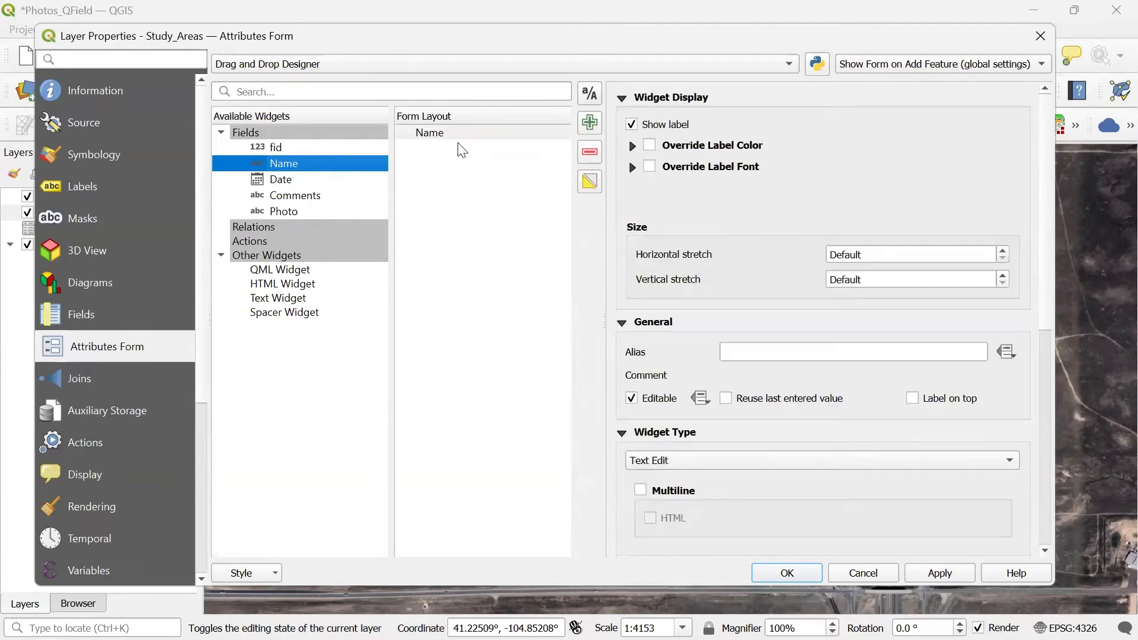
drag(279, 181, 441, 153)
drag(303, 197, 461, 181)
drag(284, 211, 474, 197)
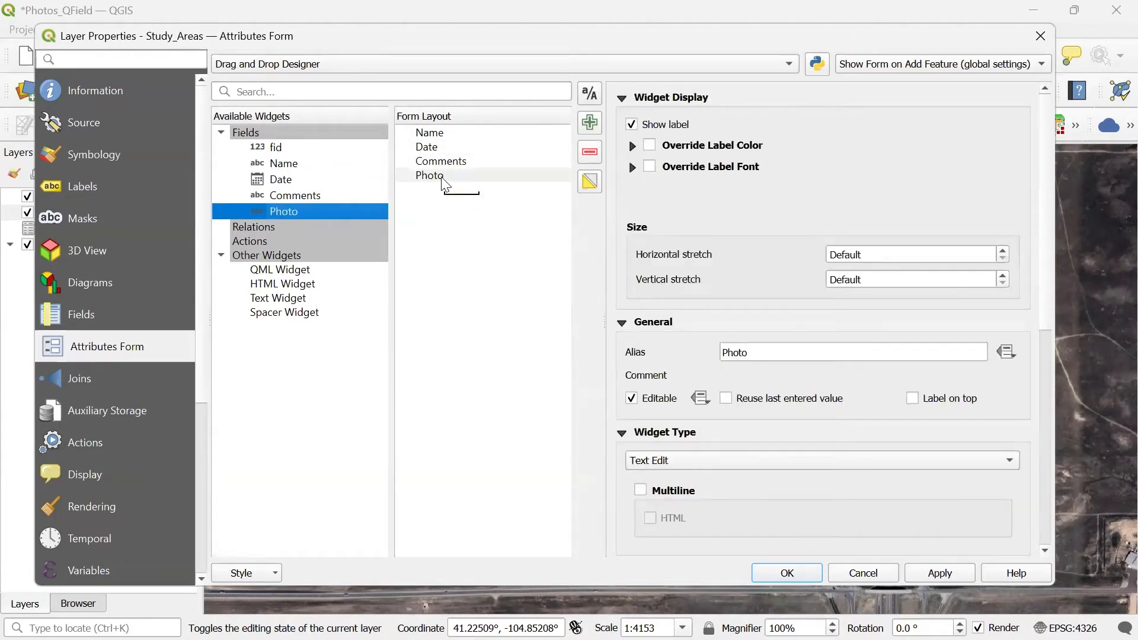
click(444, 135)
click(443, 150)
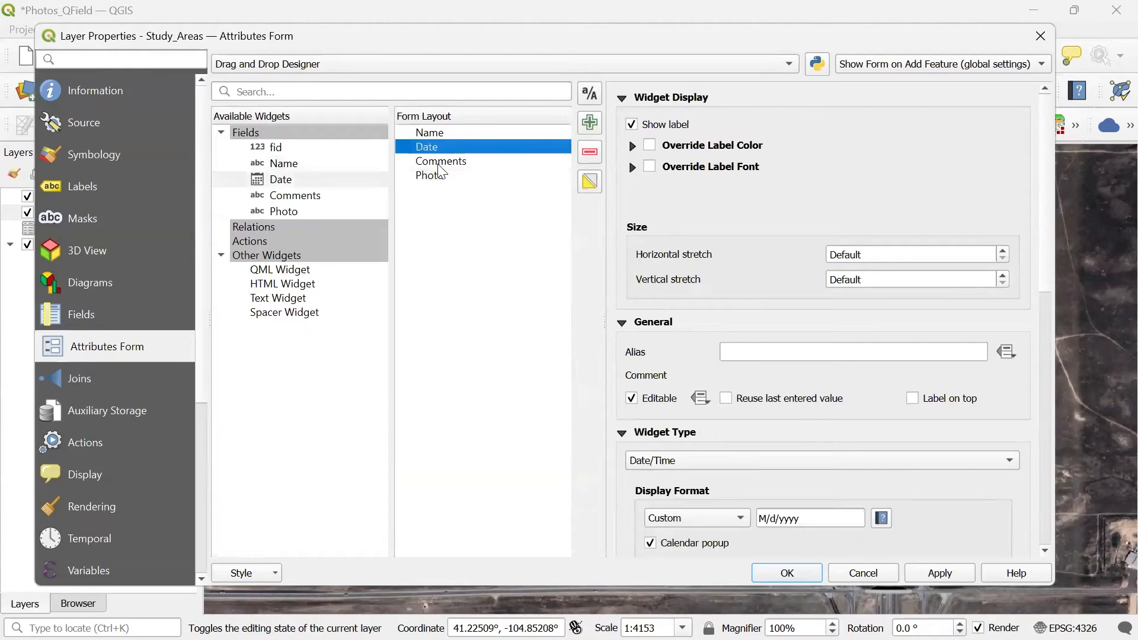
click(442, 166)
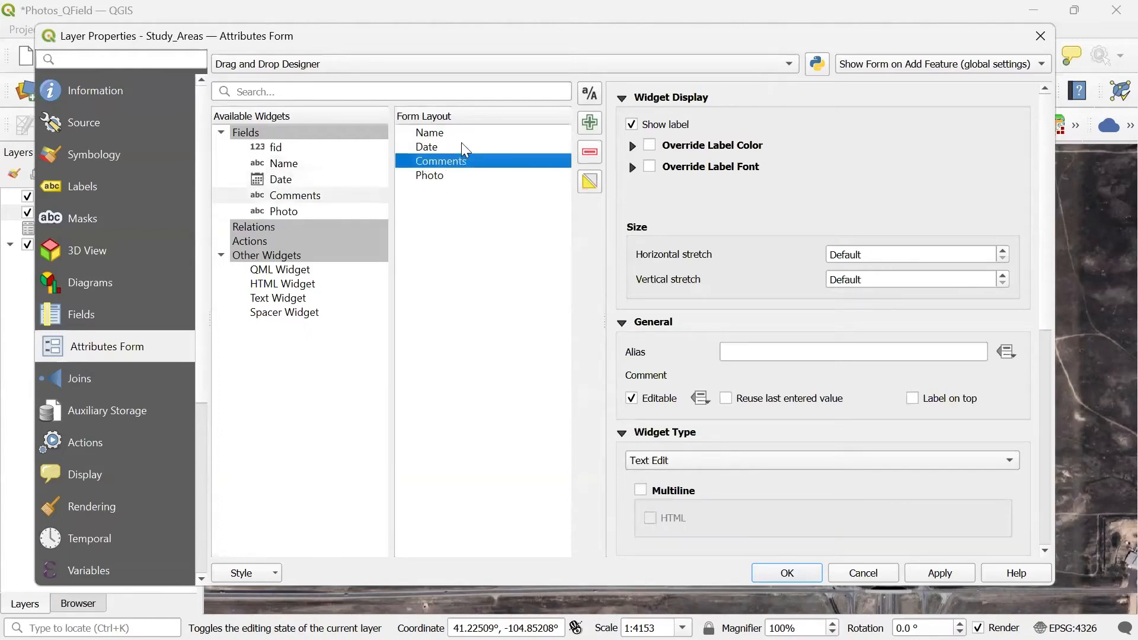
Set the widget type of the Photo field in the form layout to Attachment
click(428, 184)
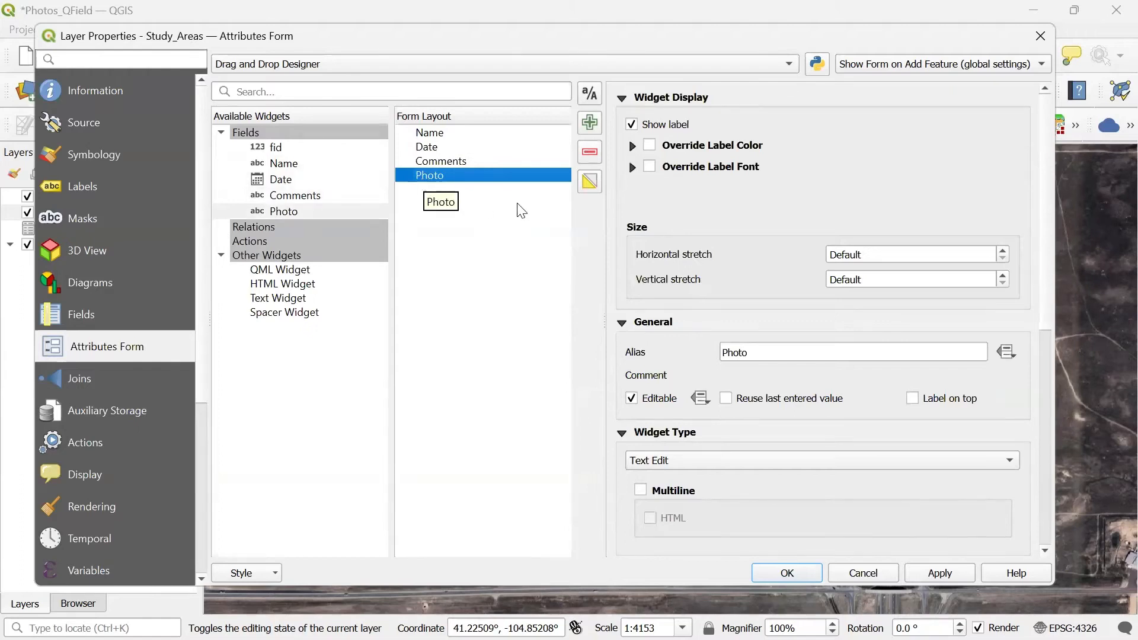
drag(1058, 201, 1093, 201)
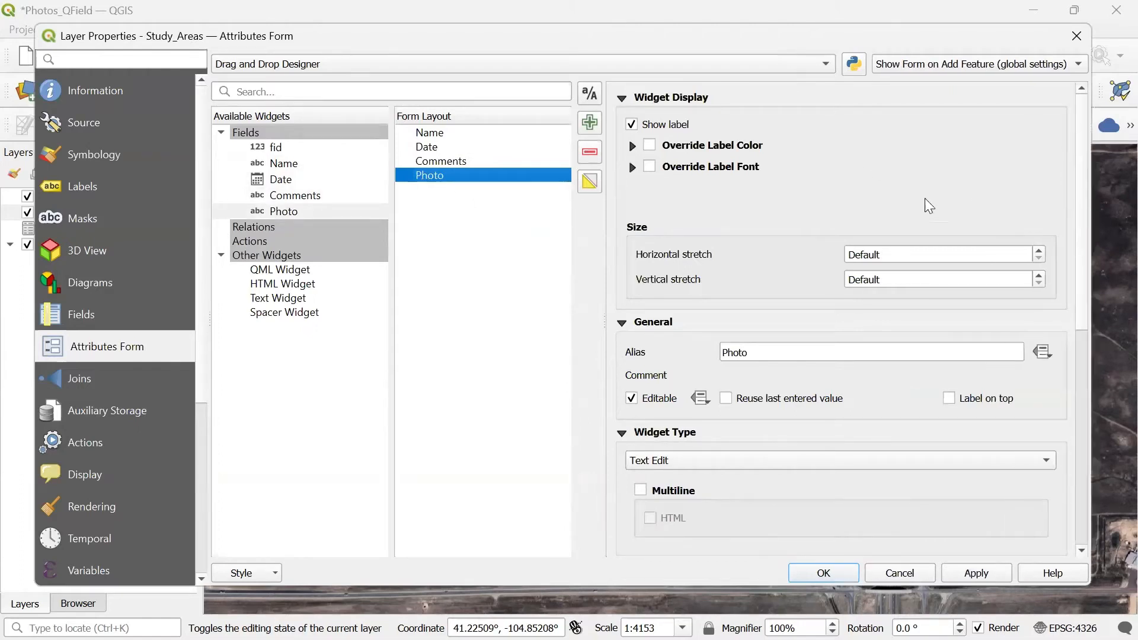
drag(678, 41, 676, 30)
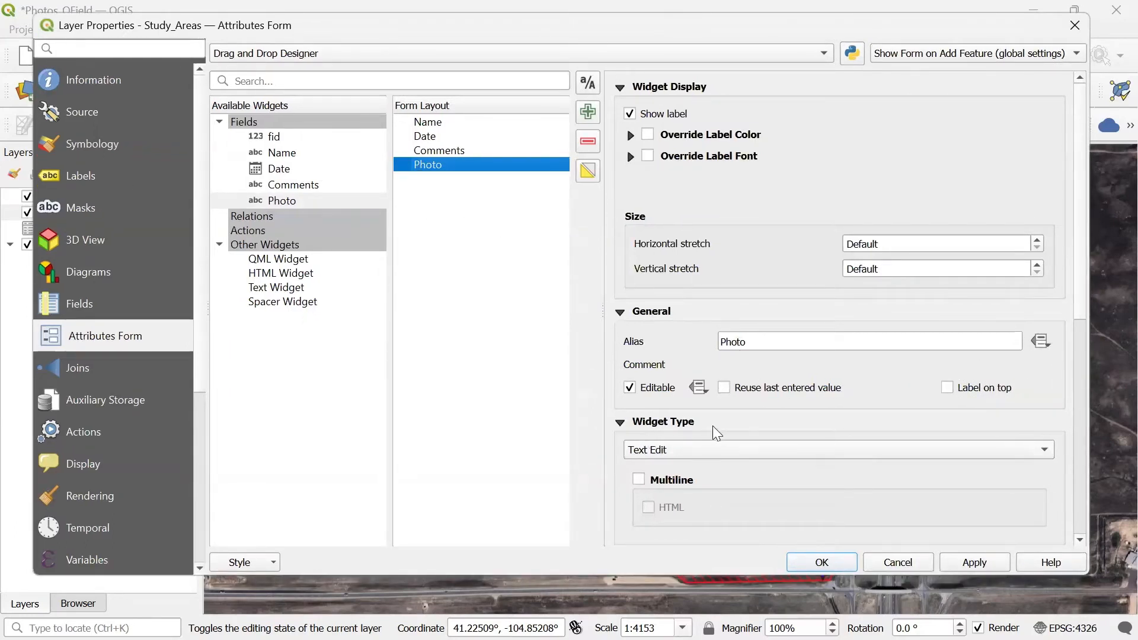
click(664, 451)
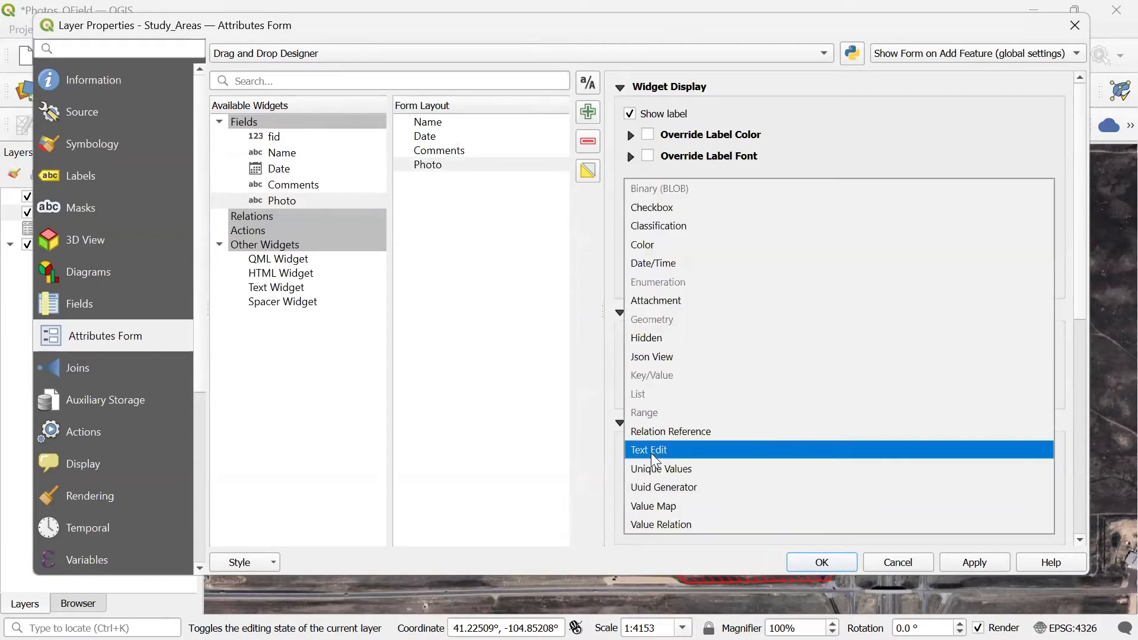
click(667, 300)
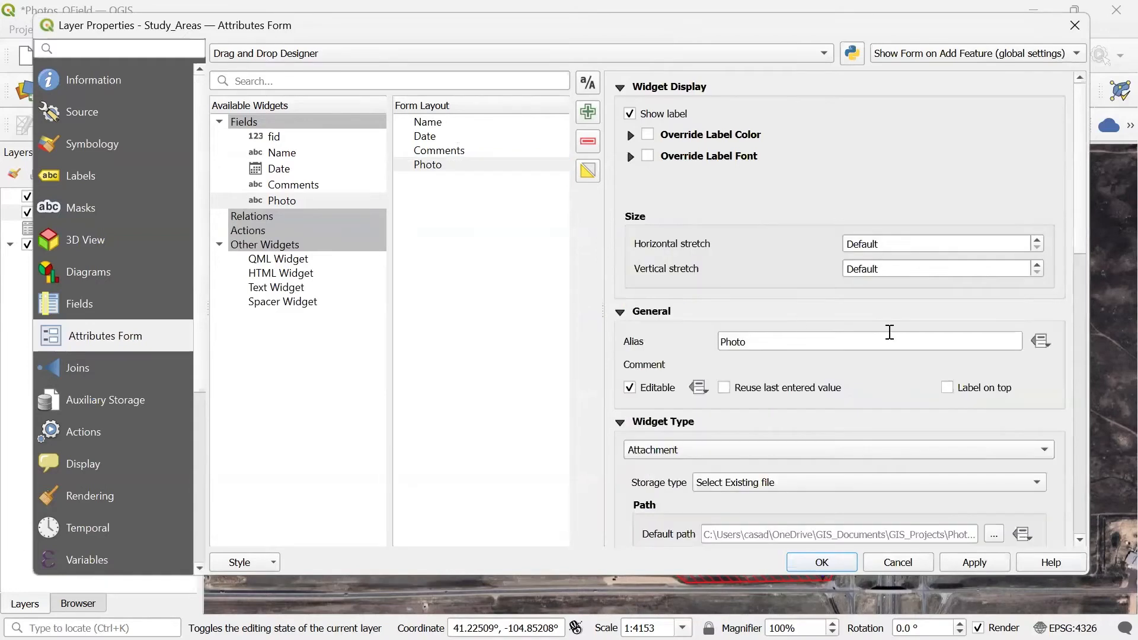
Set the Photo attachment's default path to the DCIM2 folder inside Photos_QField/DCIM
drag(1082, 193, 1077, 232)
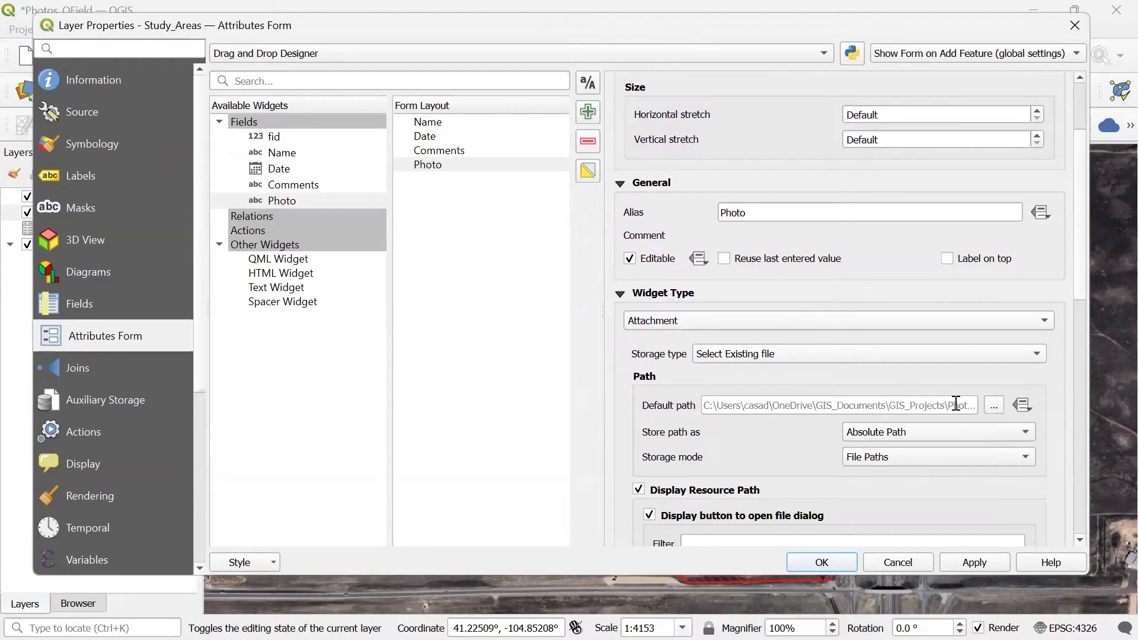
click(994, 409)
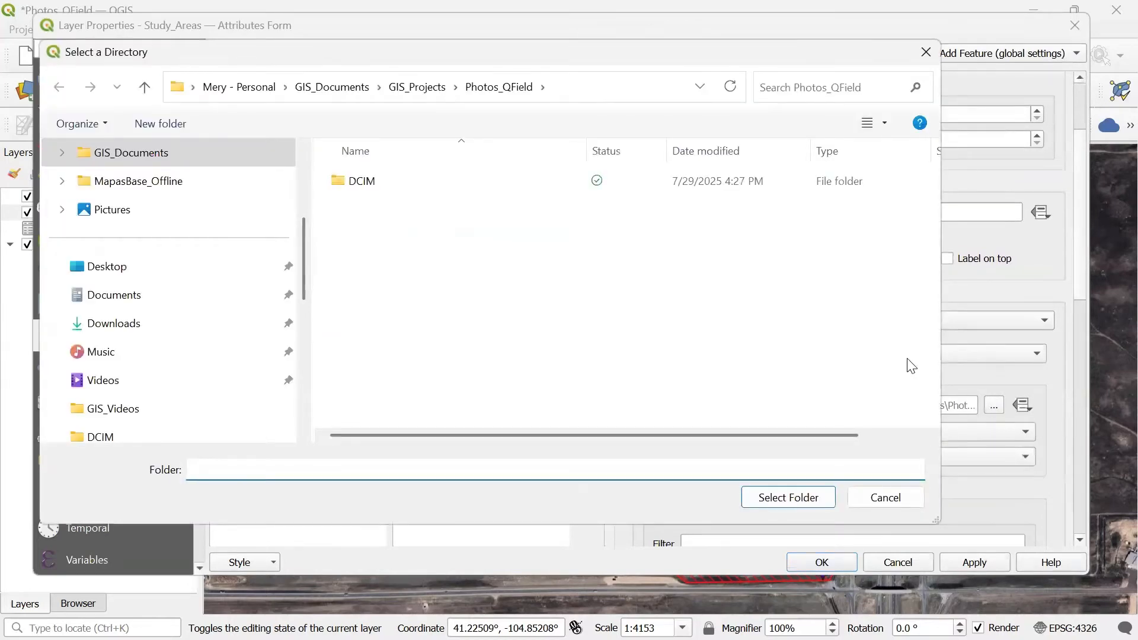
double_click(365, 188)
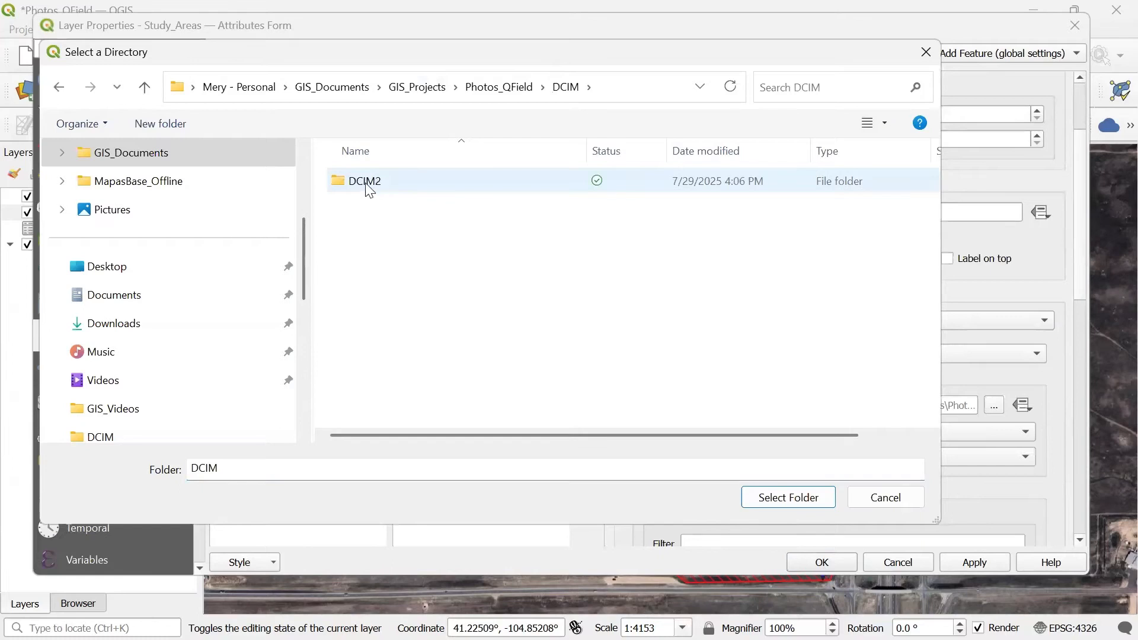
click(371, 185)
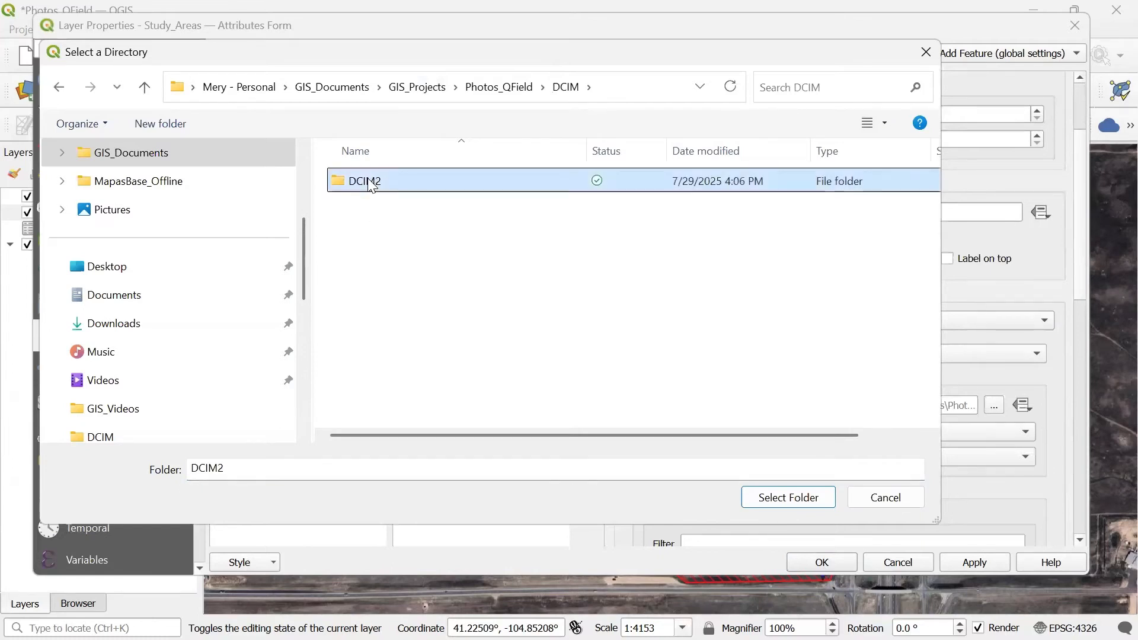
click(803, 502)
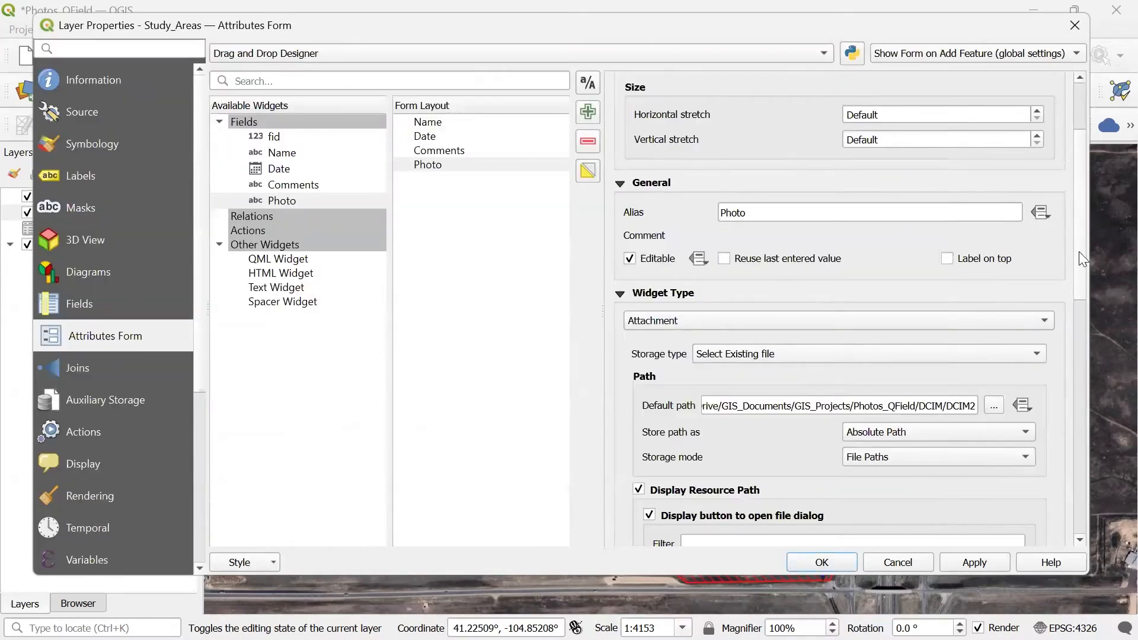
Store the Photo attachment's path as Relative to Project Path
scroll(1080, 279, down, 2)
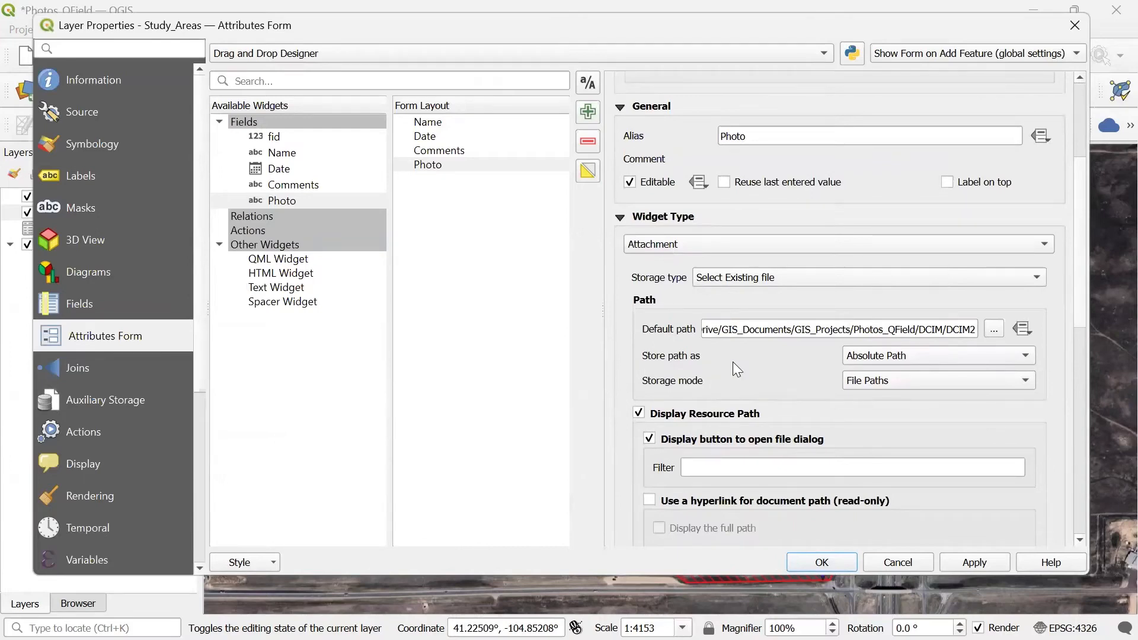
click(871, 354)
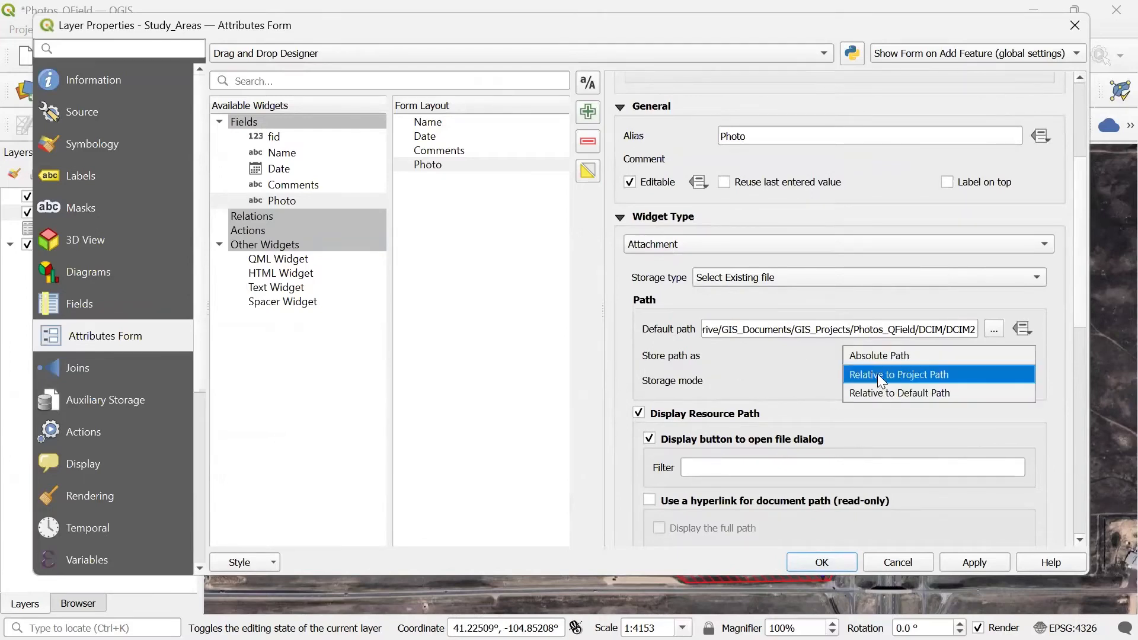
click(878, 373)
Set the Photo field's integrated document viewer type to Image and accept the layer properties
scroll(1082, 213, down, 5)
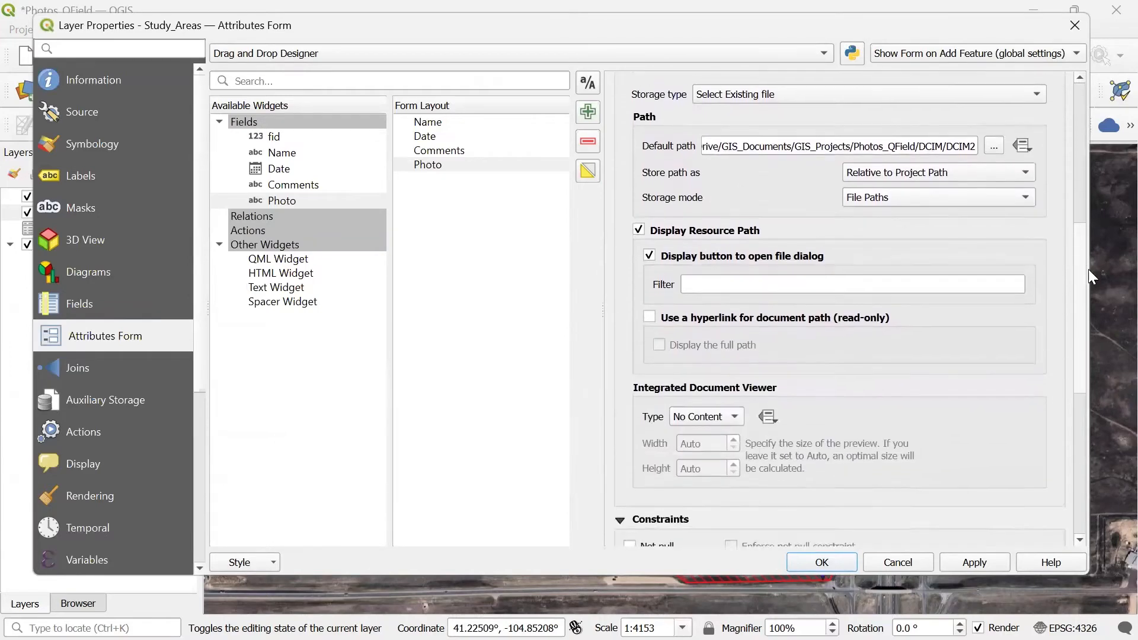
drag(1089, 271, 1094, 299)
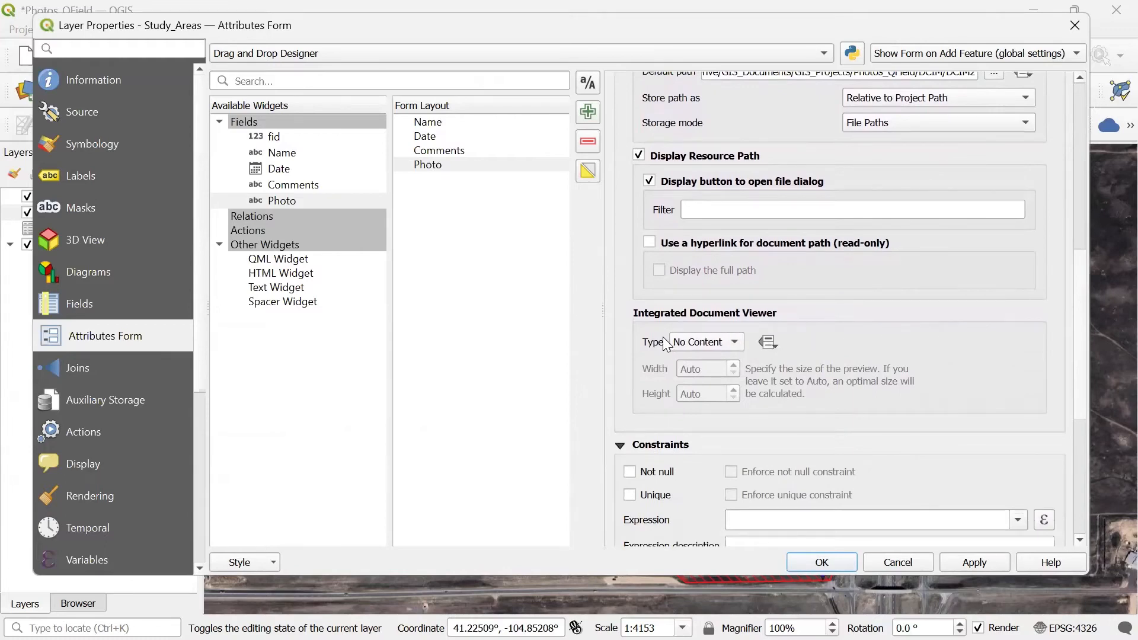
click(682, 342)
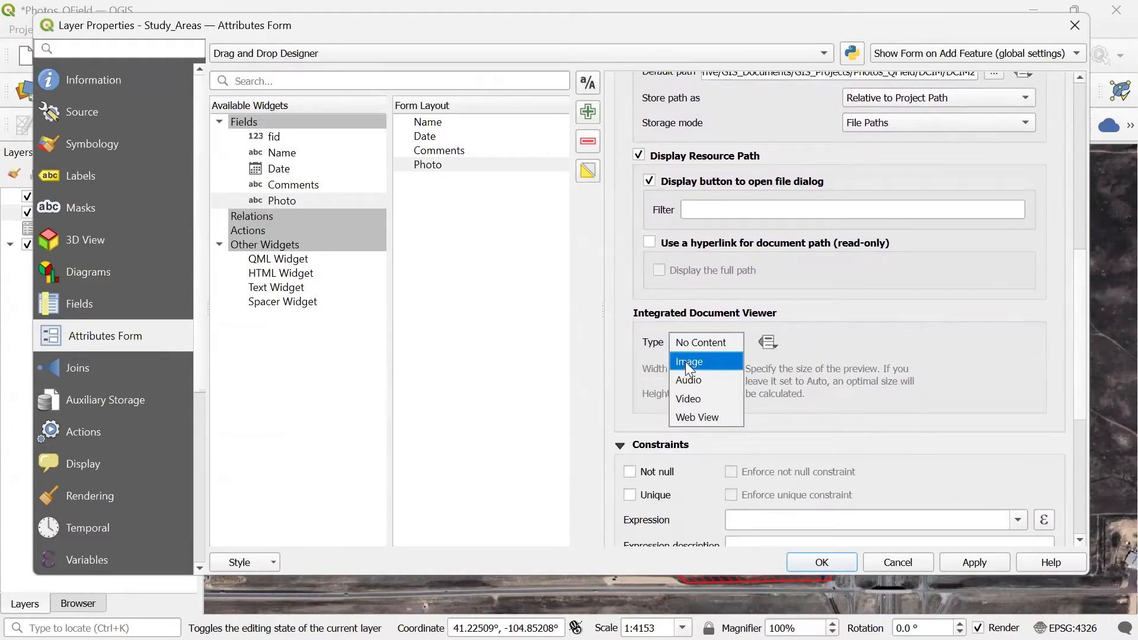
click(685, 362)
drag(1083, 310, 1105, 364)
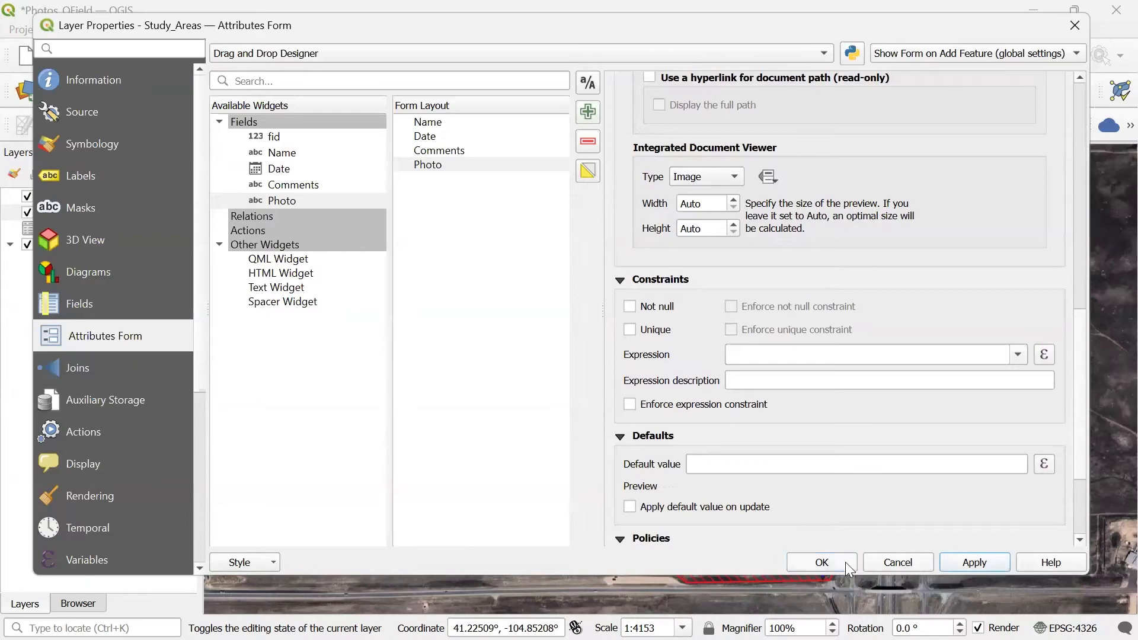
click(824, 562)
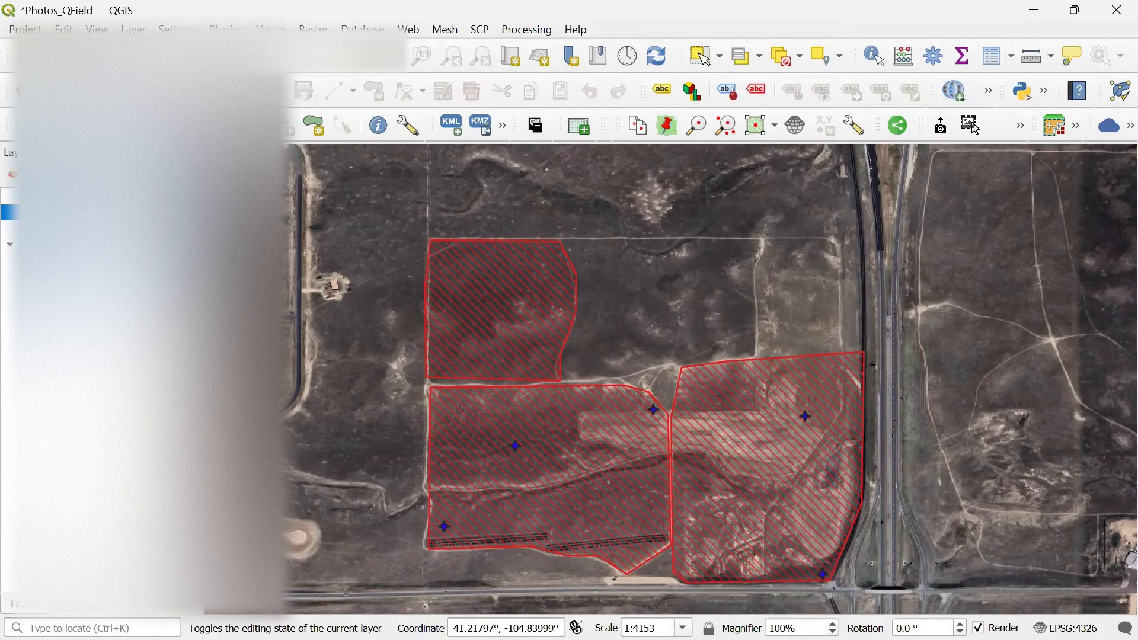
Switch to File Explorer, examine the contents of the Photos_QField project folder and its DCIM subfolder, and return to QGIS
click(1037, 10)
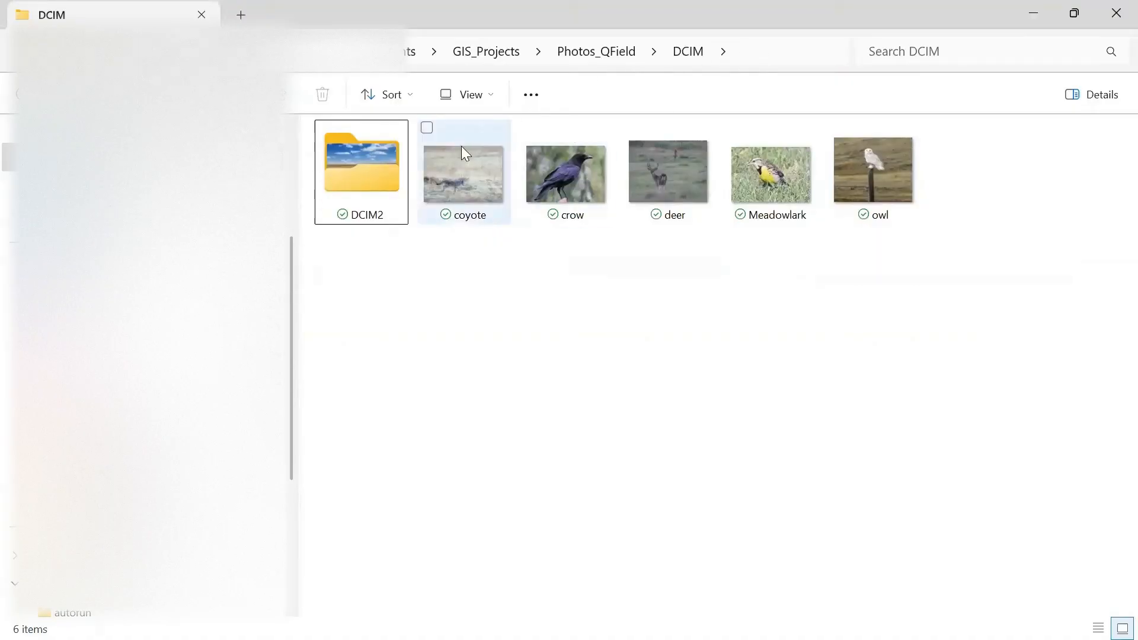
click(600, 52)
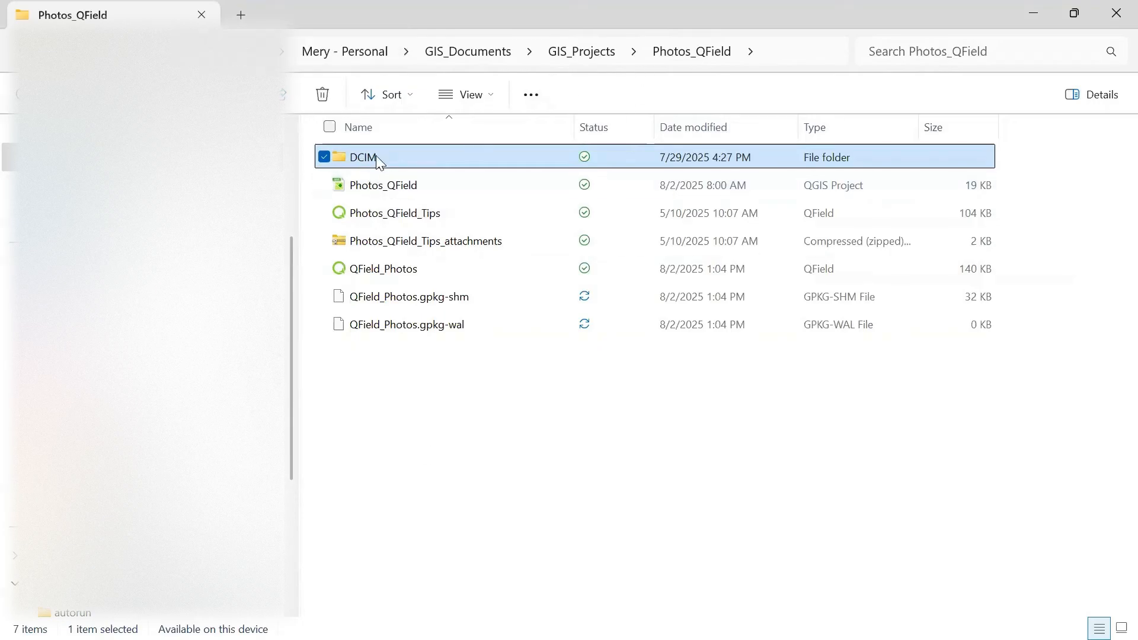
mouse_move(379, 161)
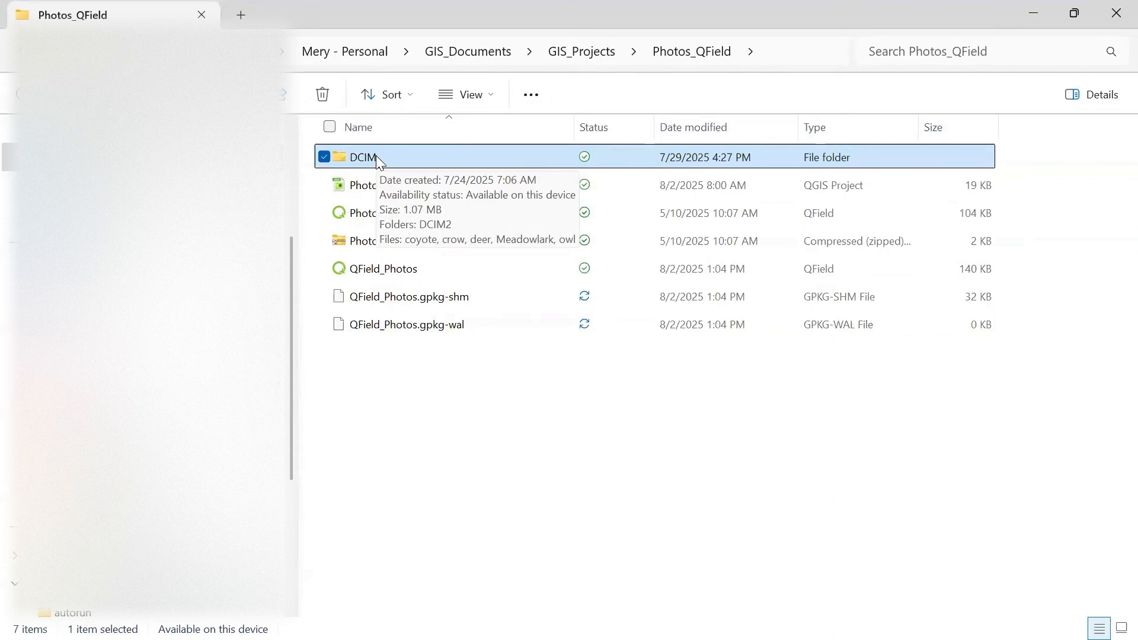
double_click(376, 155)
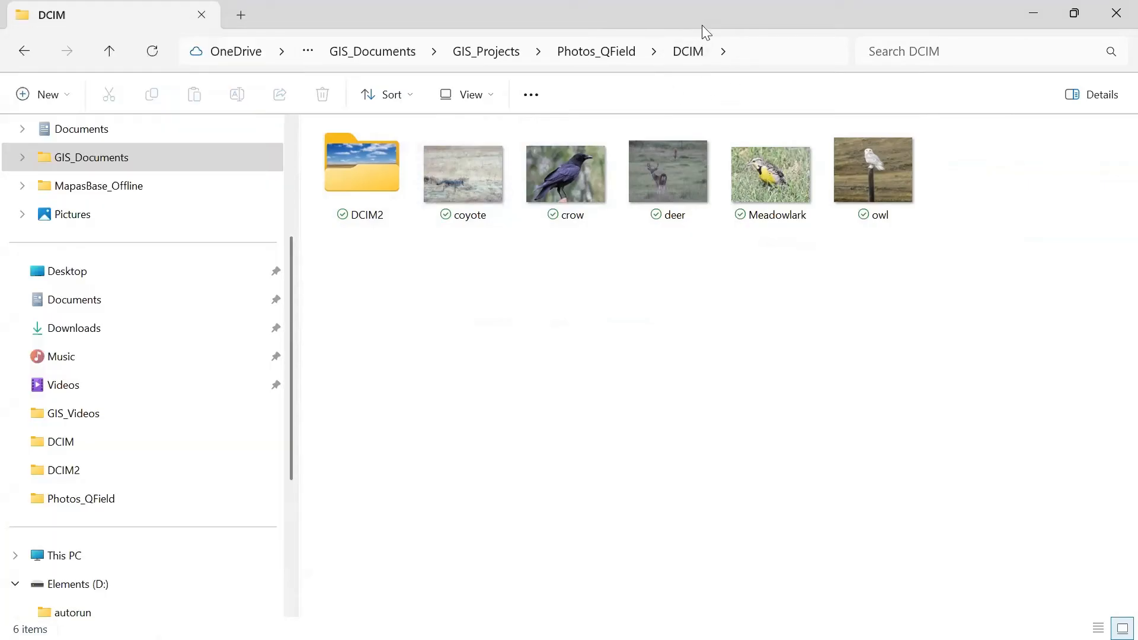
click(1029, 17)
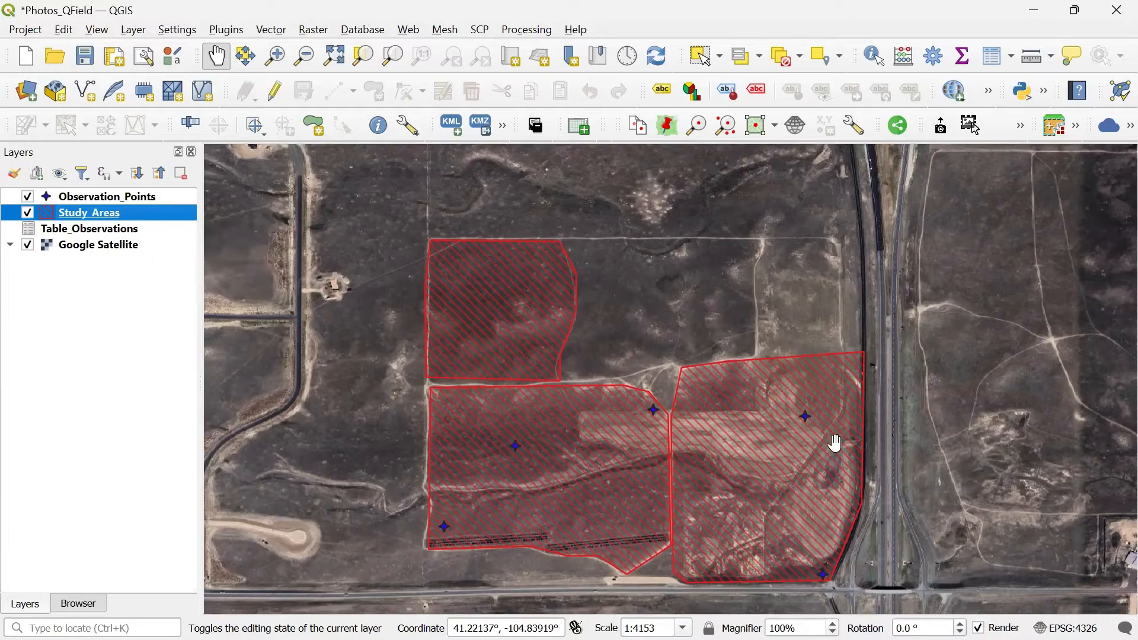
Open the Study_Areas attribute table and enable editing for the layer
right_click(110, 223)
click(174, 293)
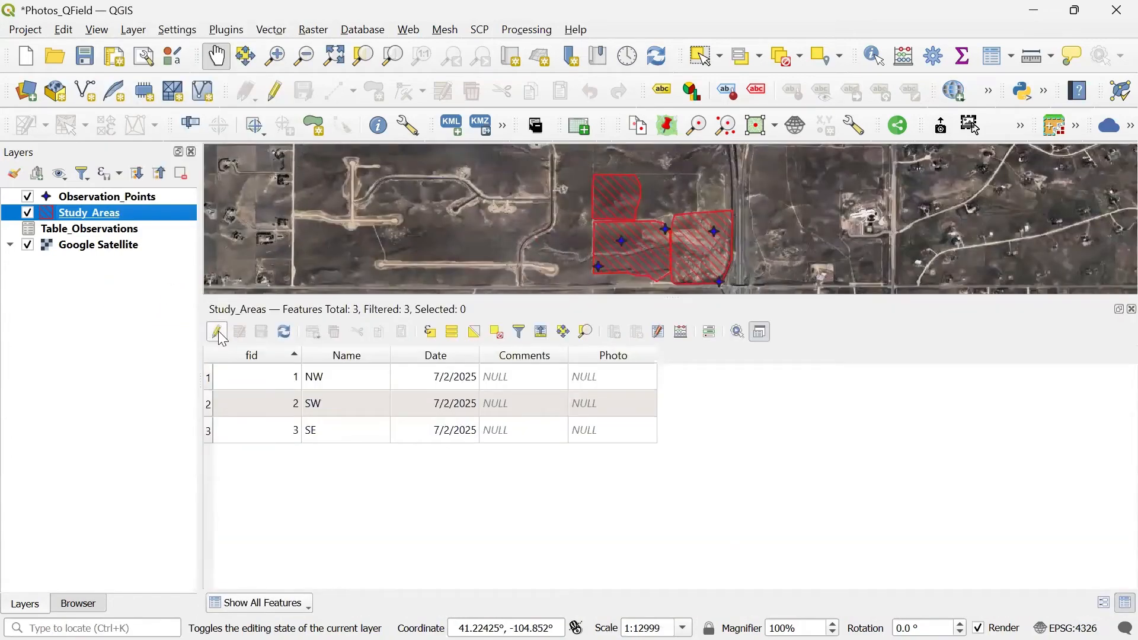
click(219, 331)
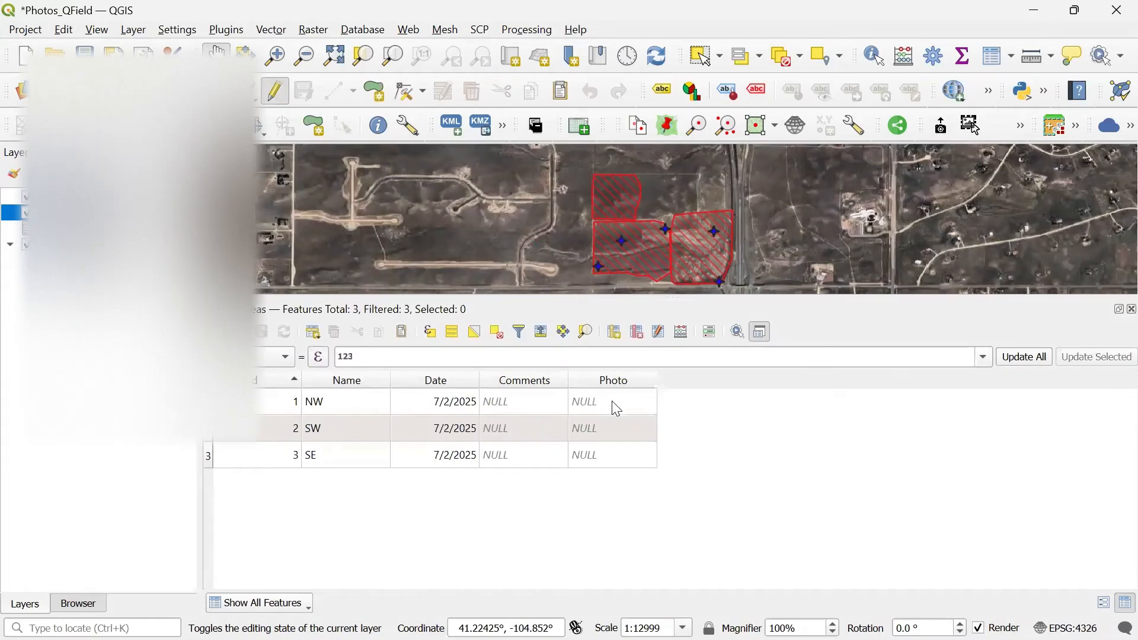
Attach the Prairie_NW image from the DCIM2 folder to the Photo field of the NW study area
double_click(615, 405)
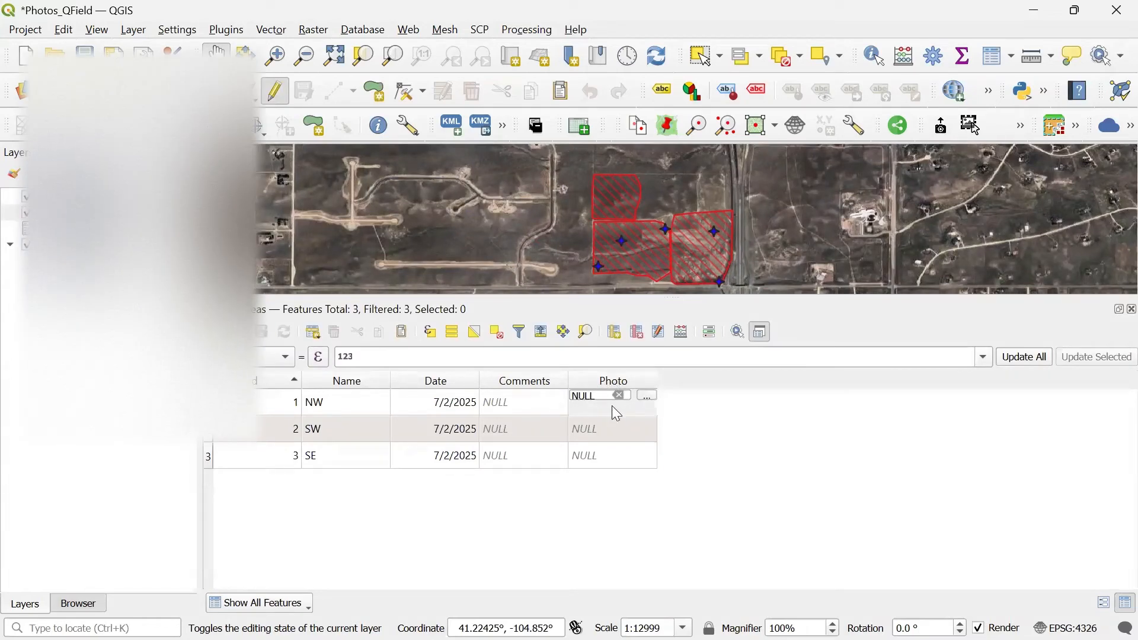
click(649, 395)
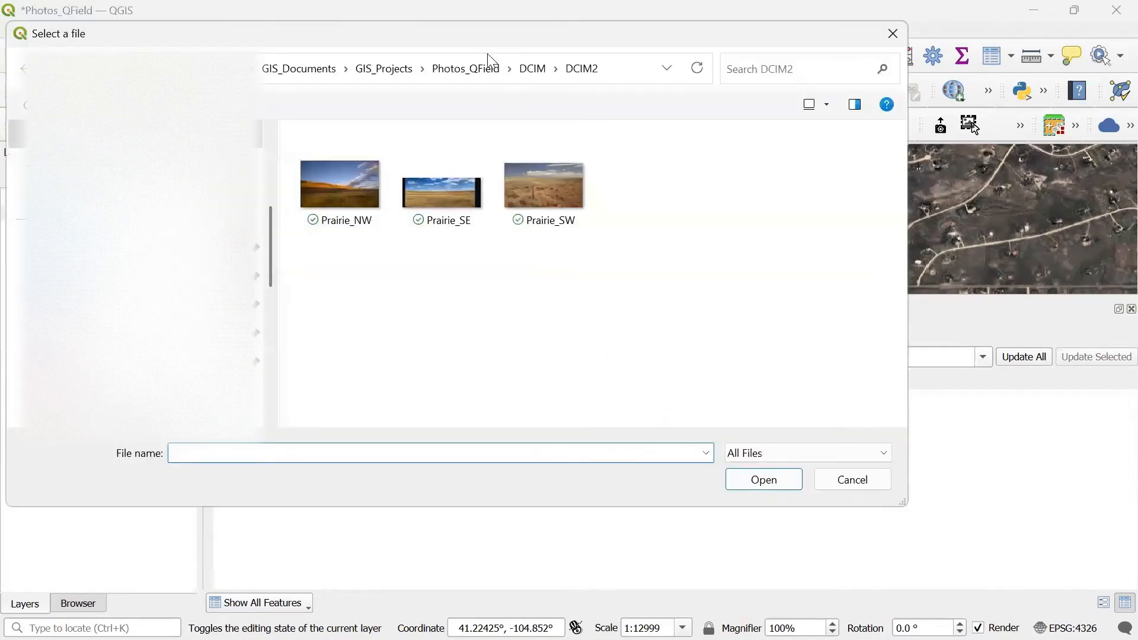
click(535, 69)
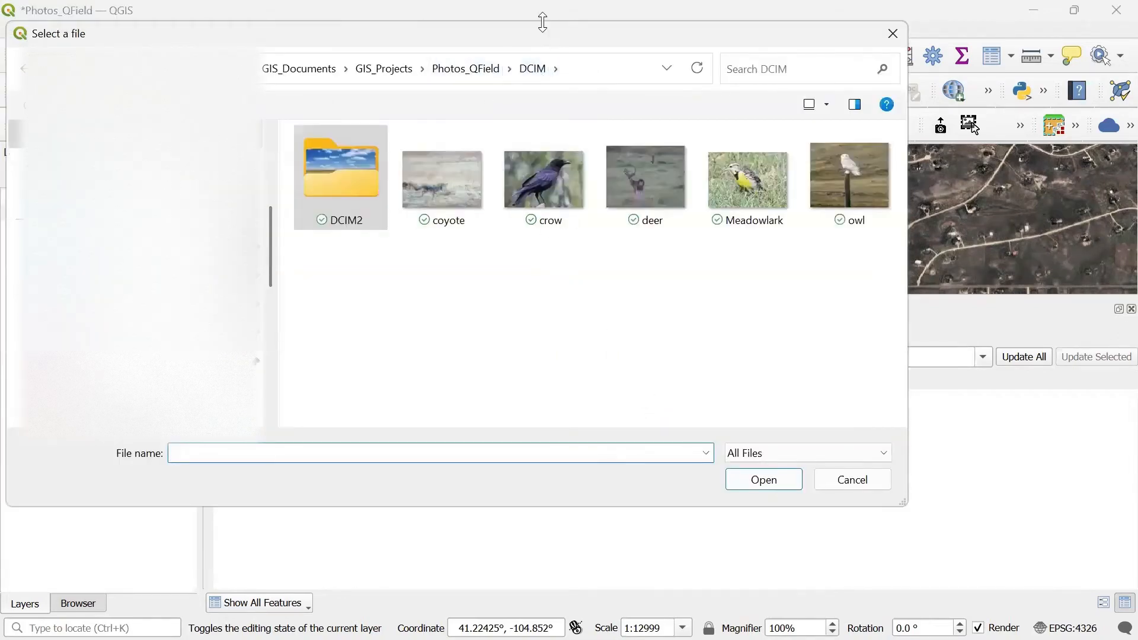
drag(543, 22, 543, 88)
double_click(352, 229)
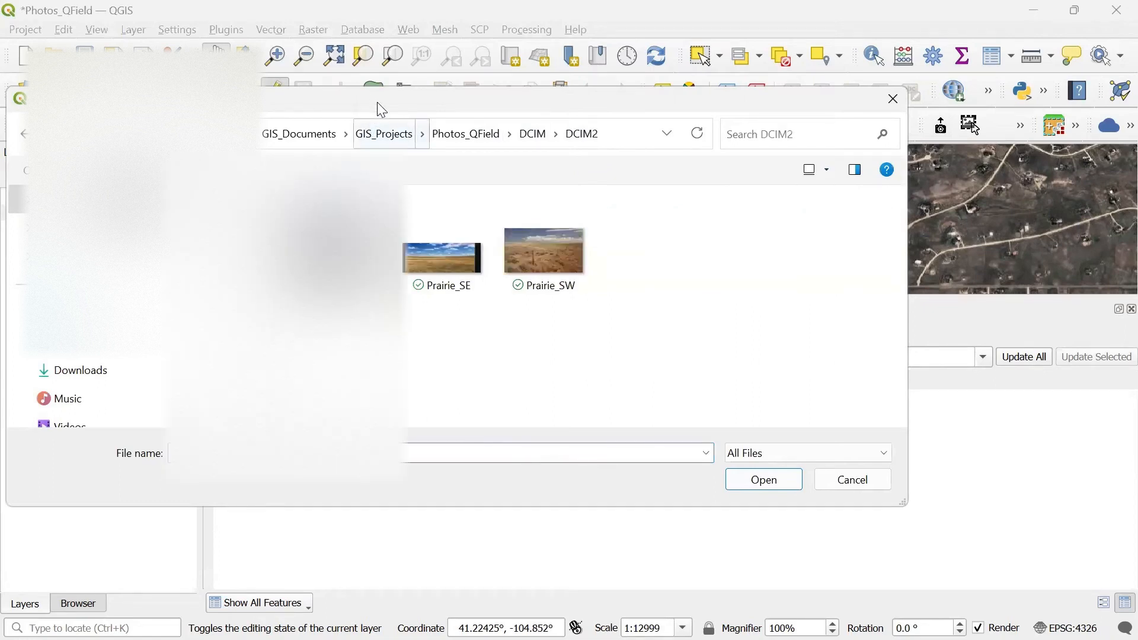
drag(382, 110, 518, 159)
click(488, 305)
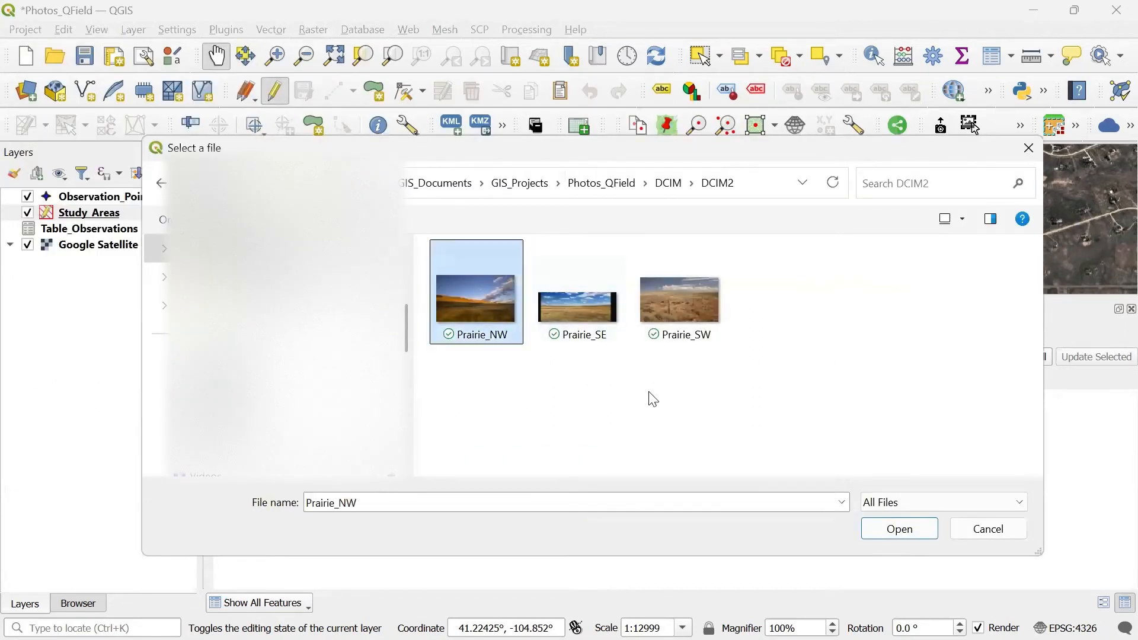
double_click(486, 294)
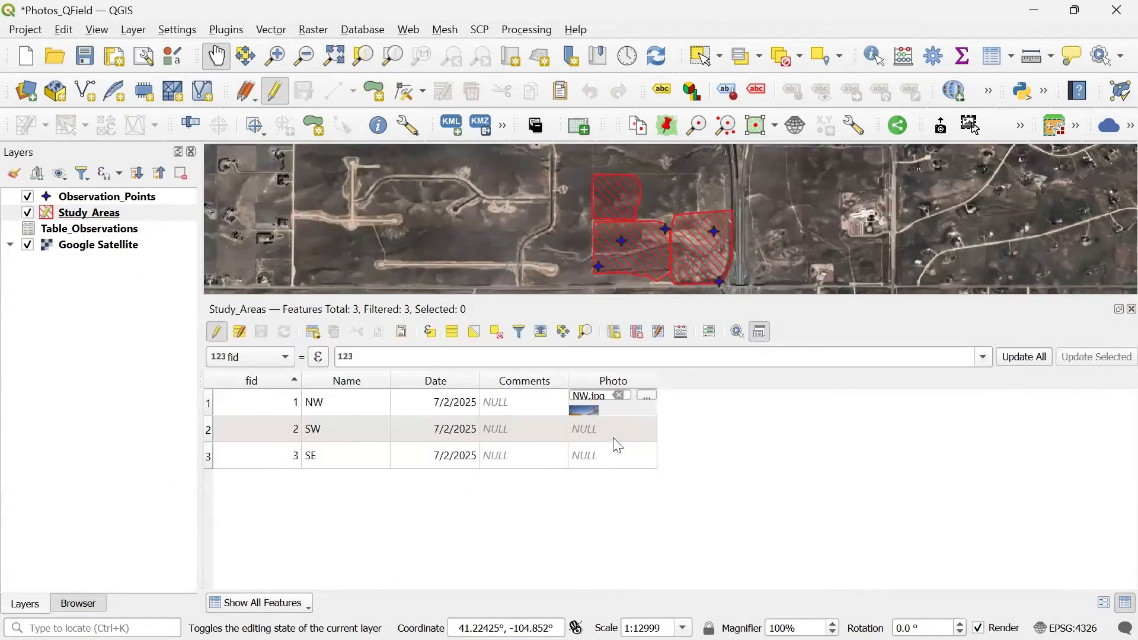
Attach Prairie_SW to the SW study area's Photo field and Prairie_SE to the SE study area's Photo field
click(616, 437)
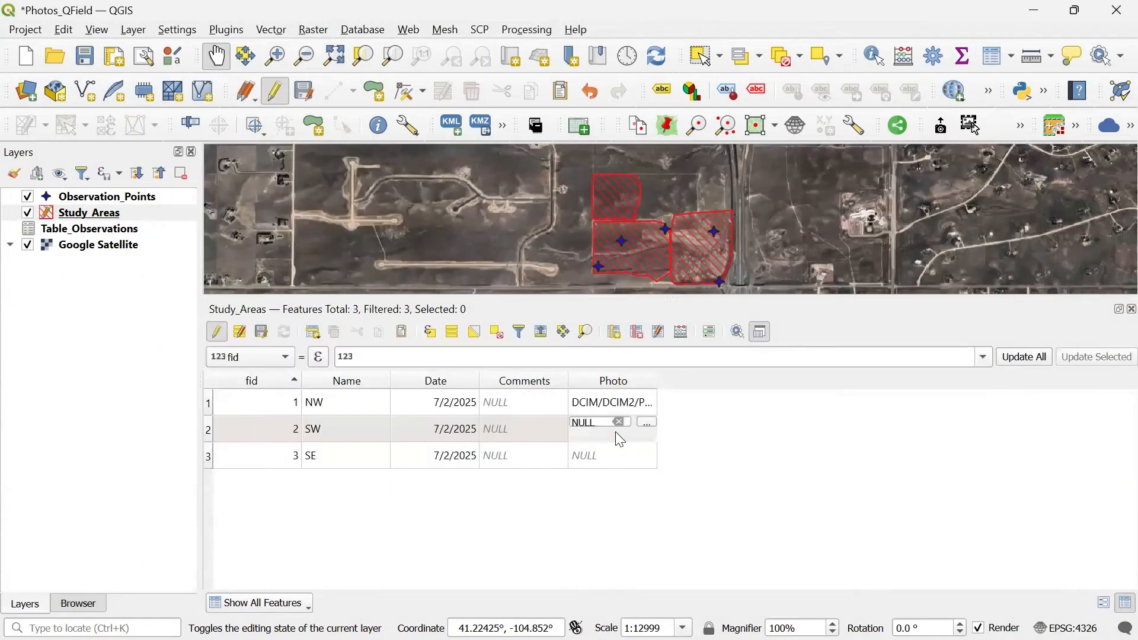
click(649, 424)
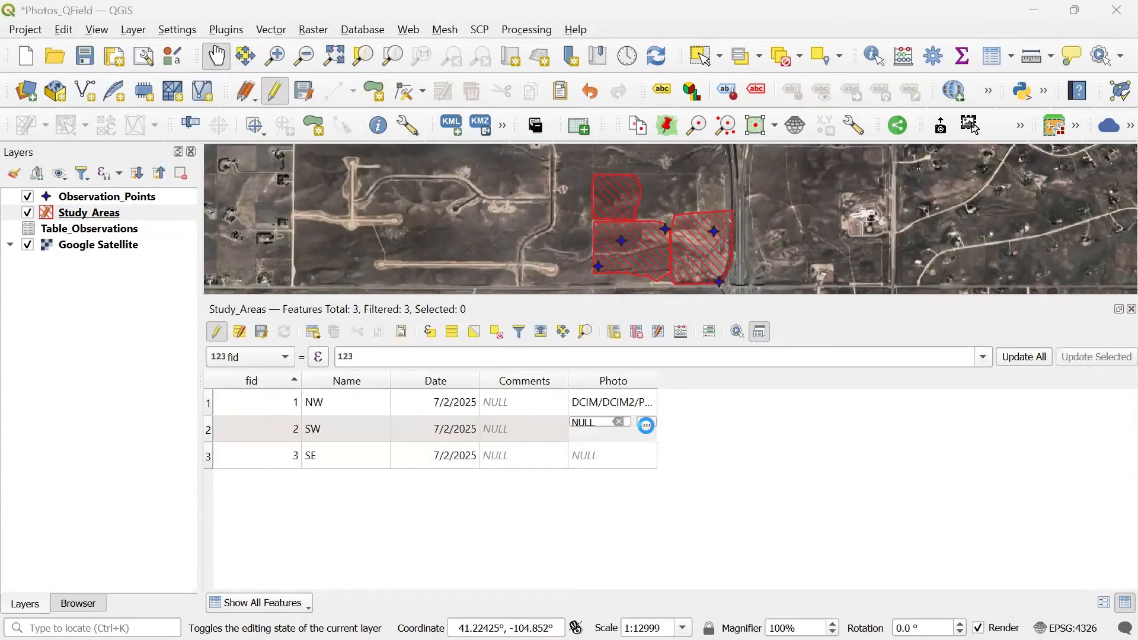
click(670, 299)
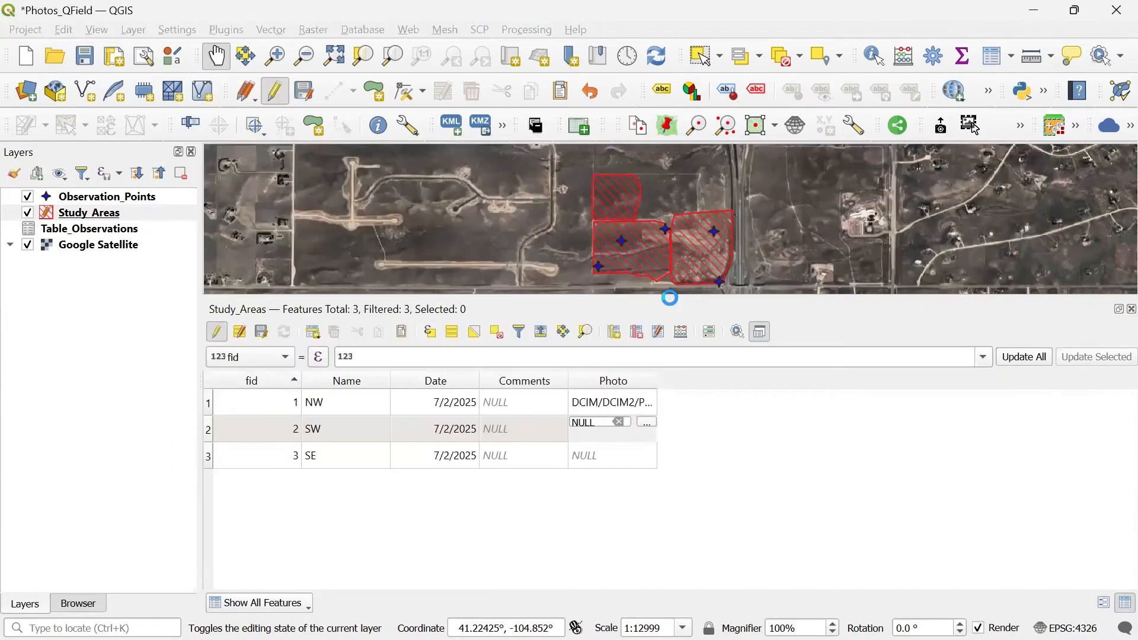
click(642, 466)
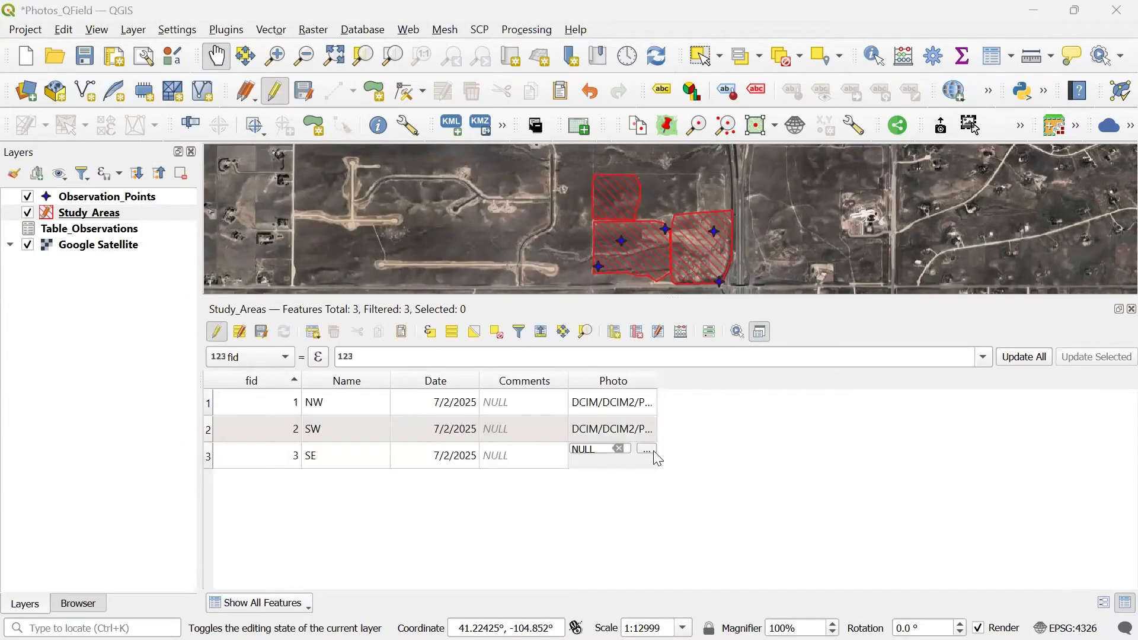
click(654, 450)
double_click(595, 309)
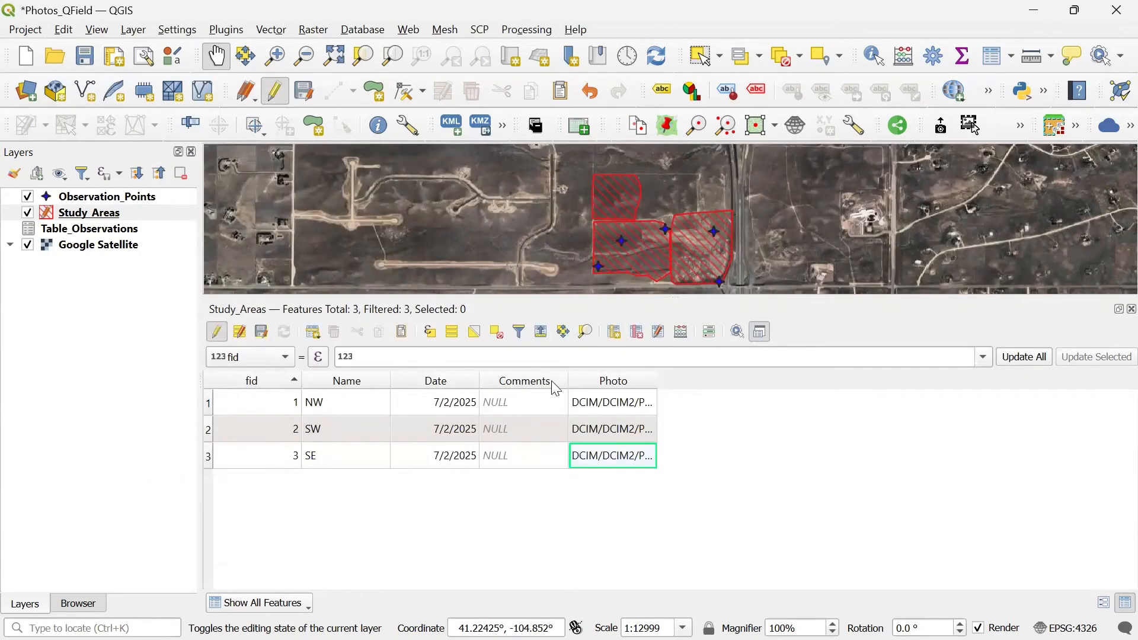
Save the Study_Areas edits and the project, with layer editing turned off and the attribute table closed
click(262, 332)
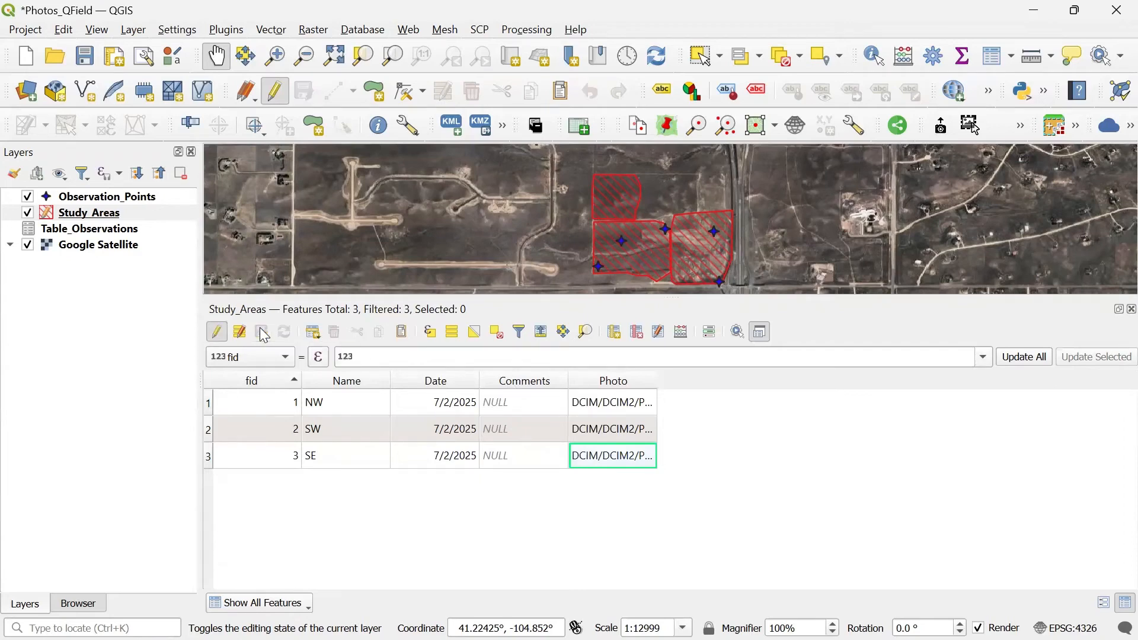
click(217, 333)
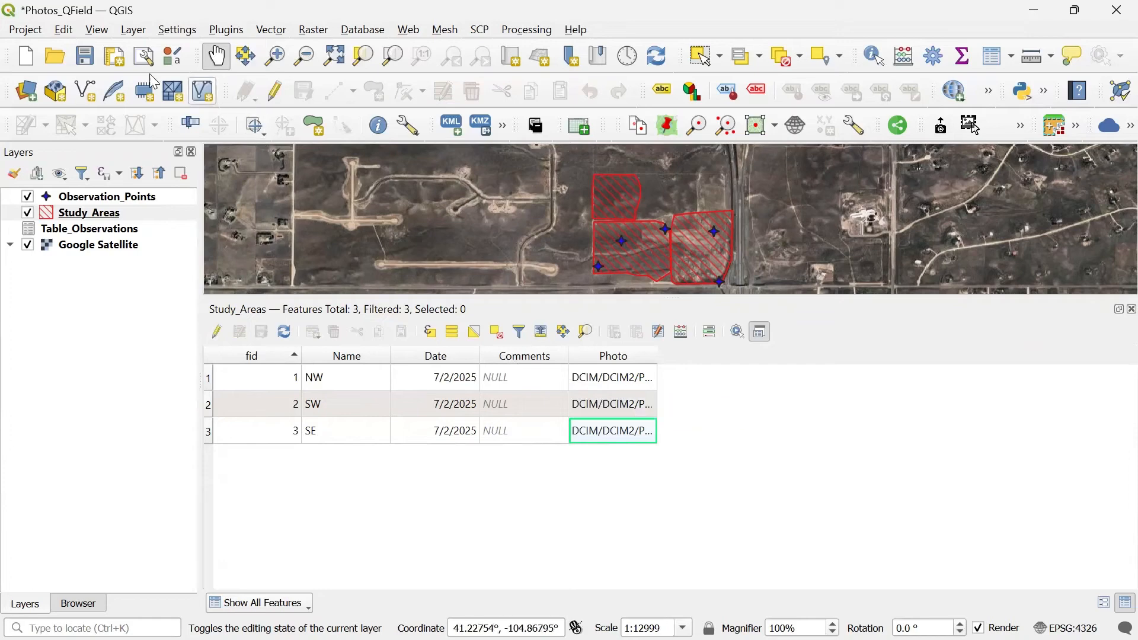
click(85, 58)
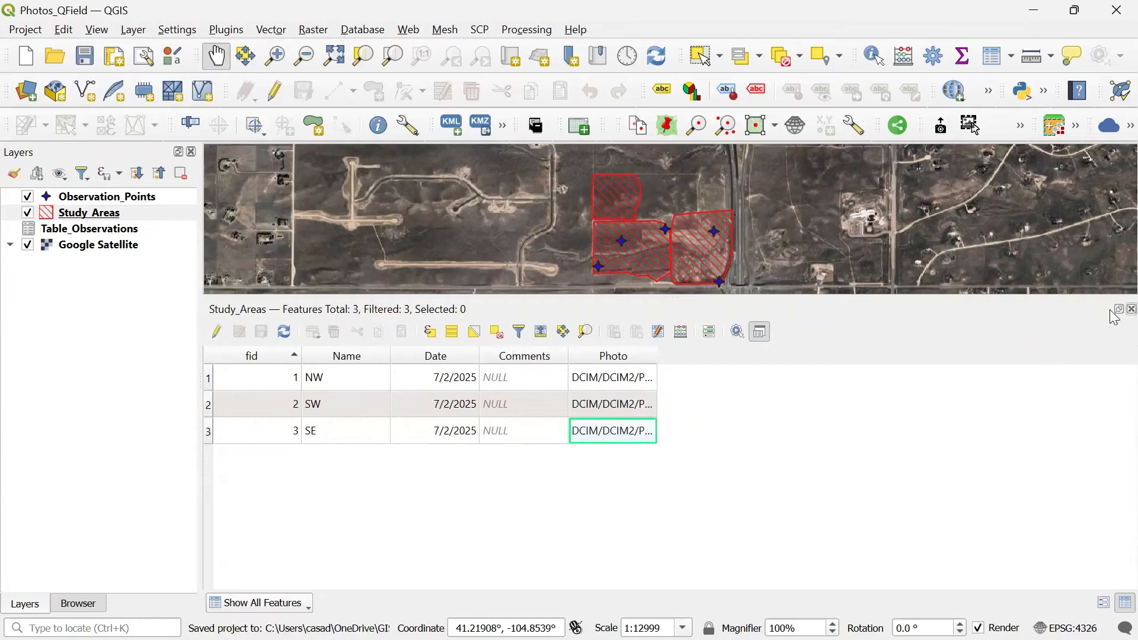
click(1132, 309)
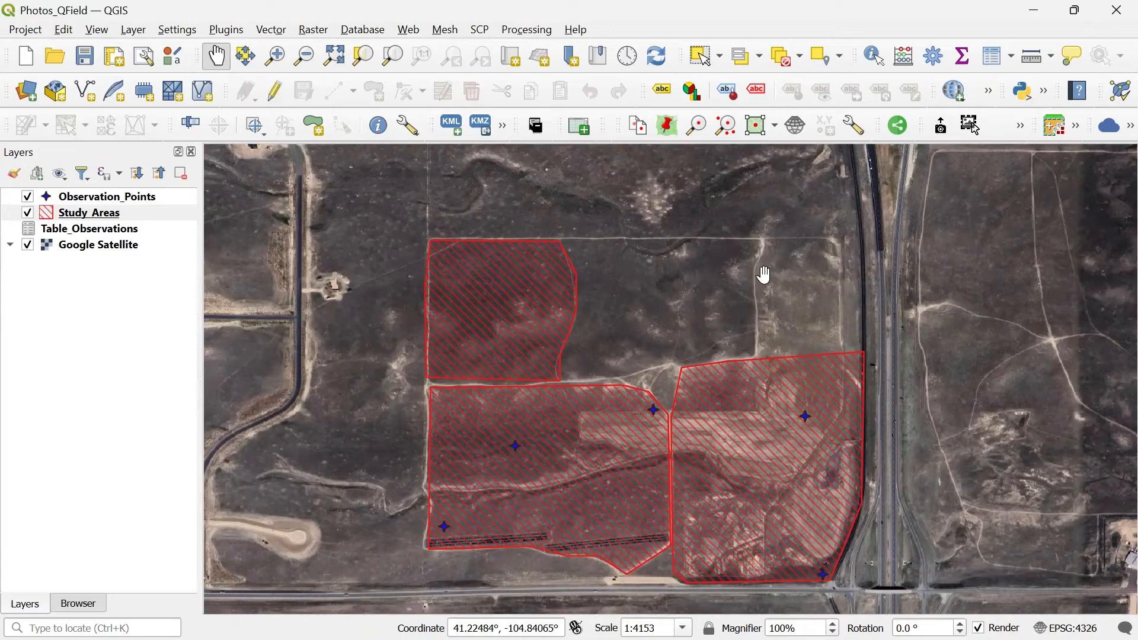
Check the installed plugins for QField Sync and view its details
click(227, 33)
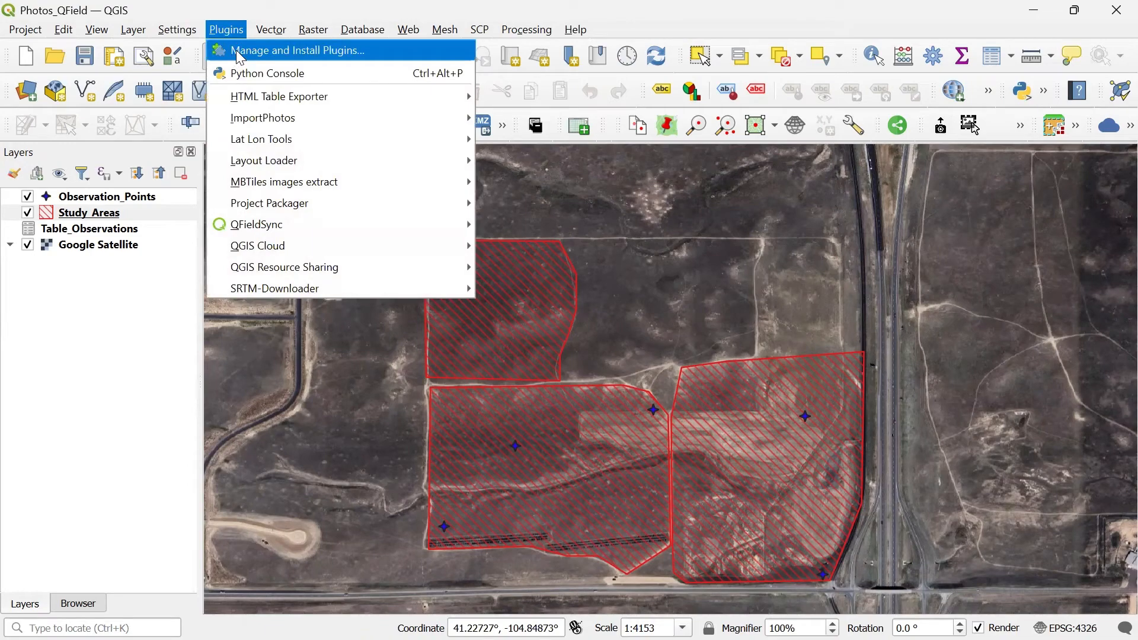
click(240, 53)
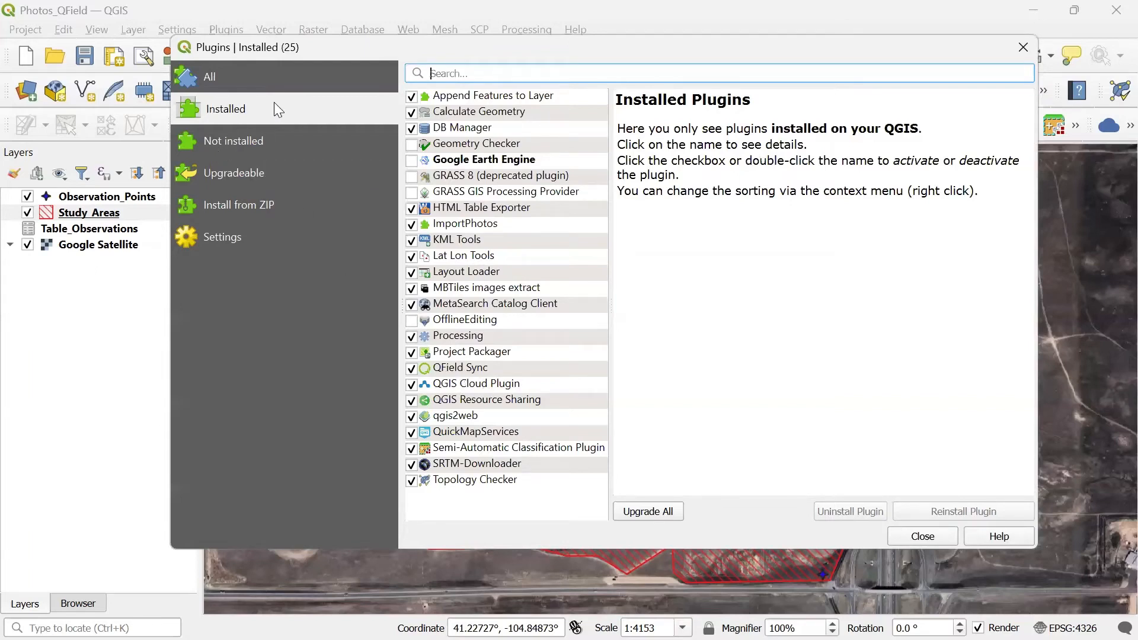
click(461, 368)
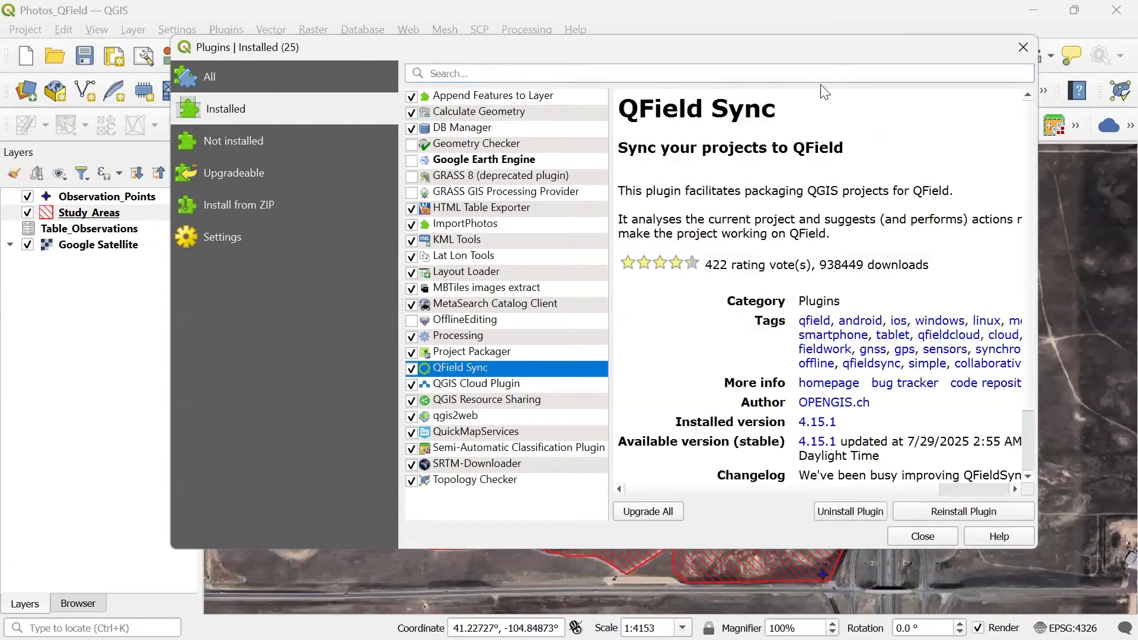
click(1023, 47)
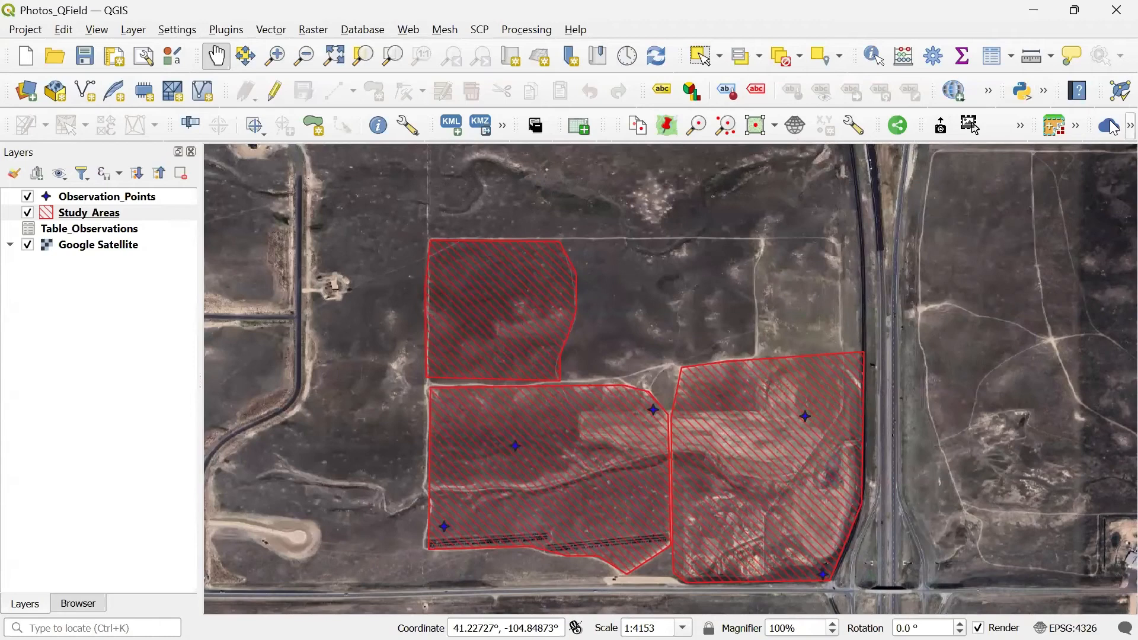
Open the current project's QField configuration and review the Area of Interest and Base Map settings
click(1131, 126)
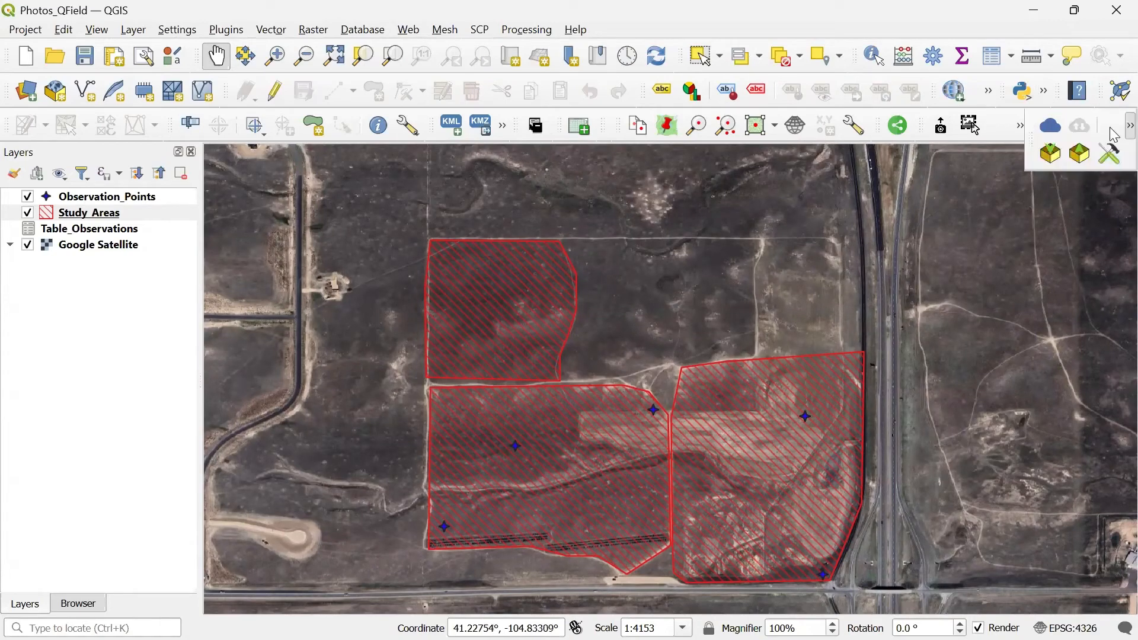
click(1112, 157)
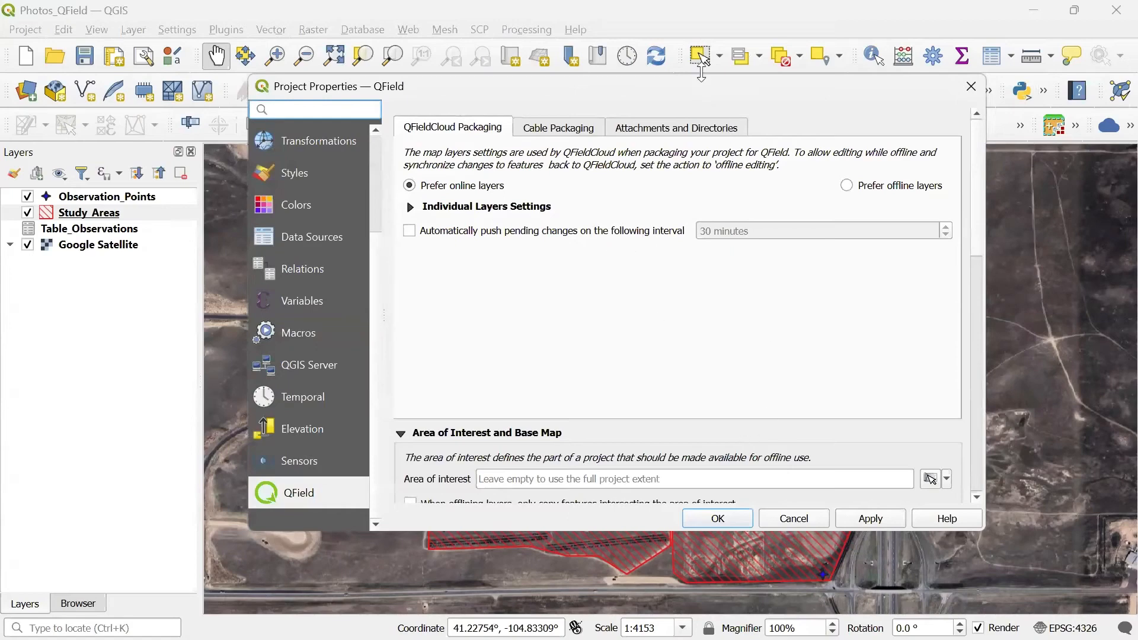
drag(702, 74, 698, 39)
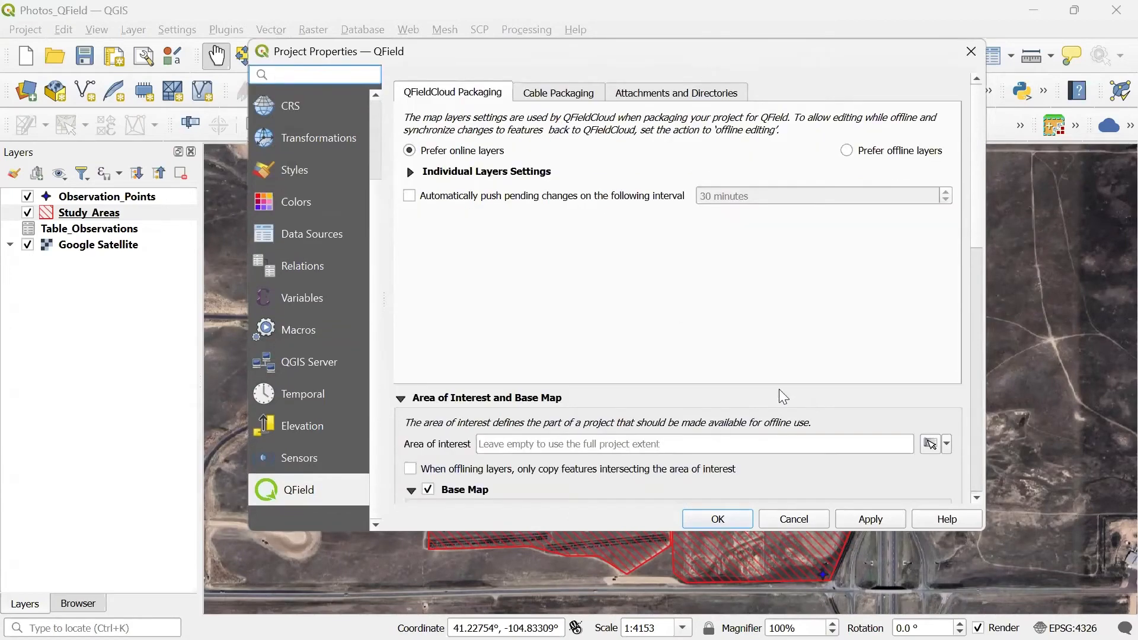
drag(979, 193, 980, 230)
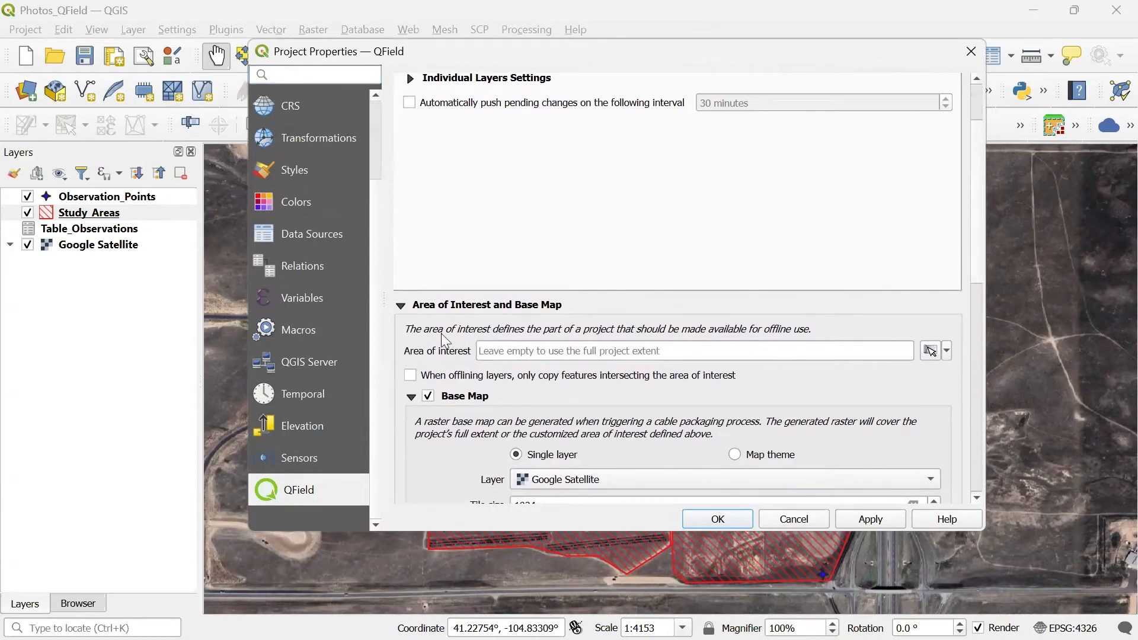
scroll(444, 342, down, 1)
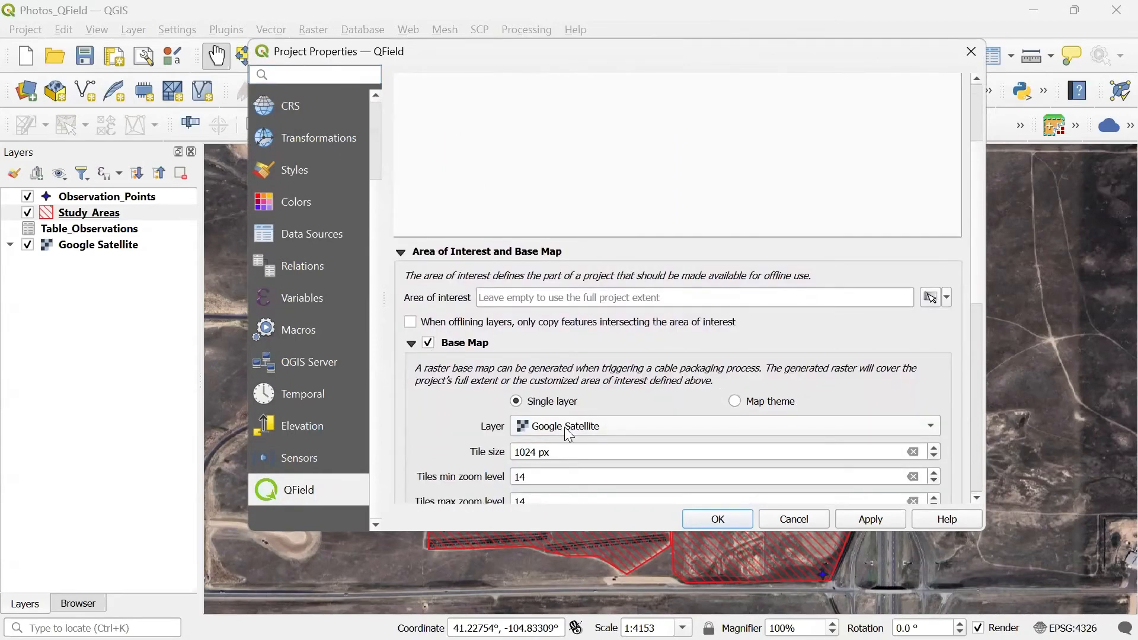
drag(975, 215, 987, 144)
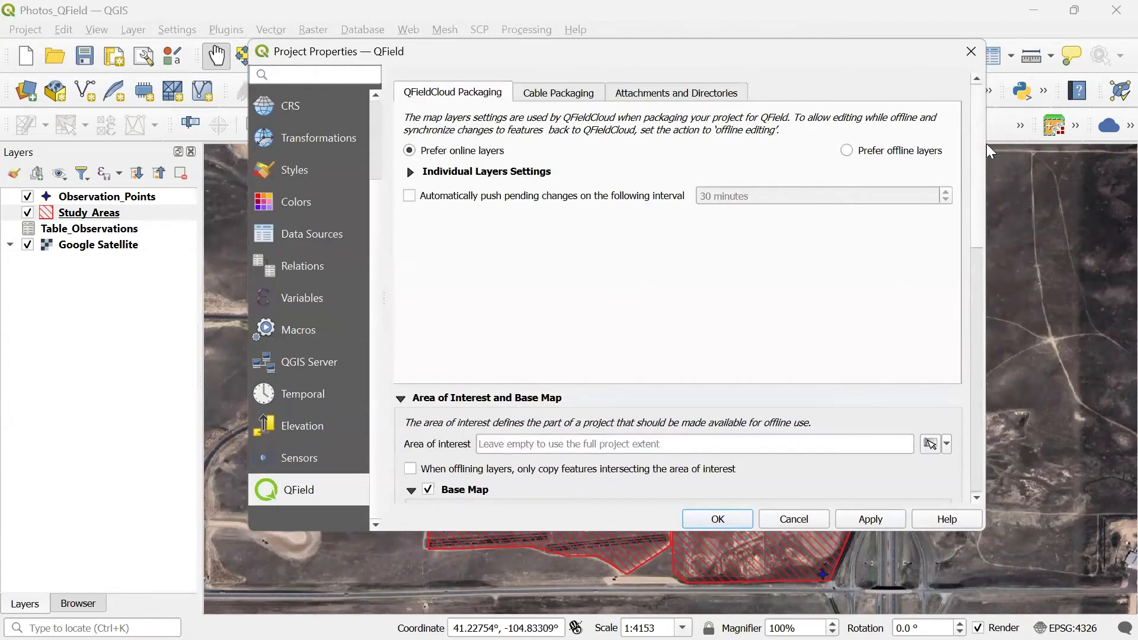
Review the cable packaging actions of the layers and the choices available for Observation_Points, keeping Offline editing
click(553, 97)
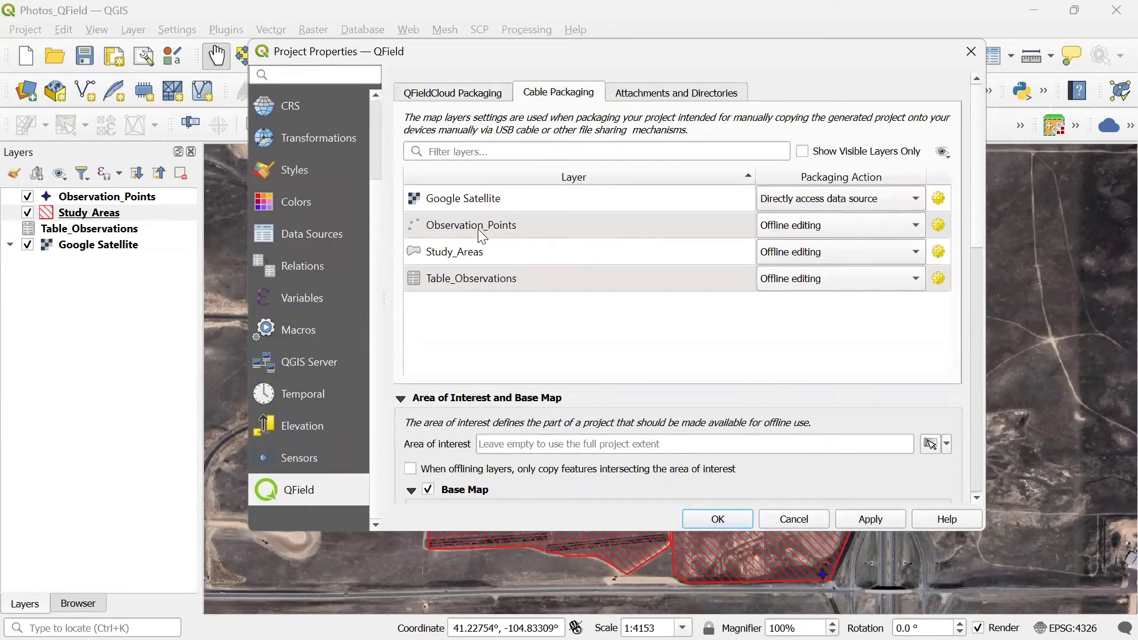
click(913, 232)
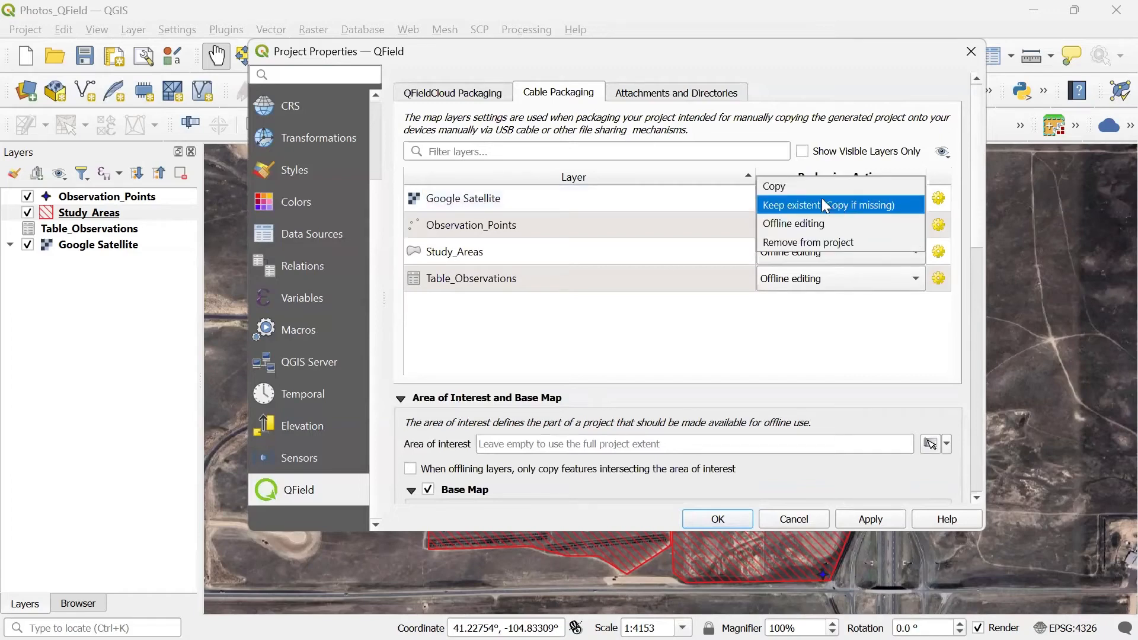
click(851, 231)
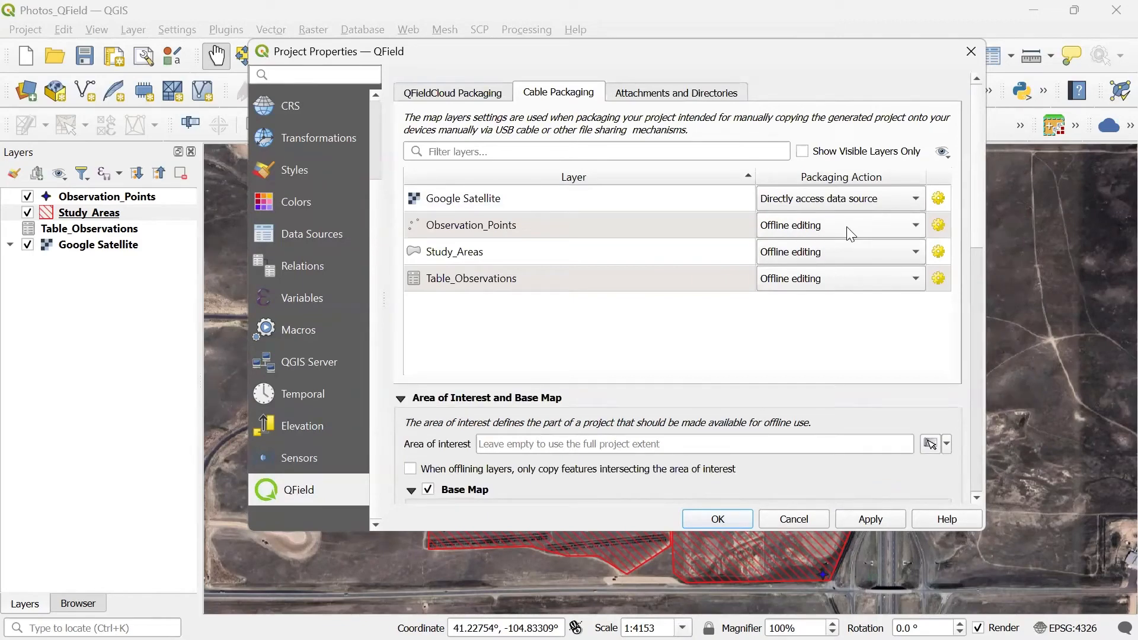
click(851, 232)
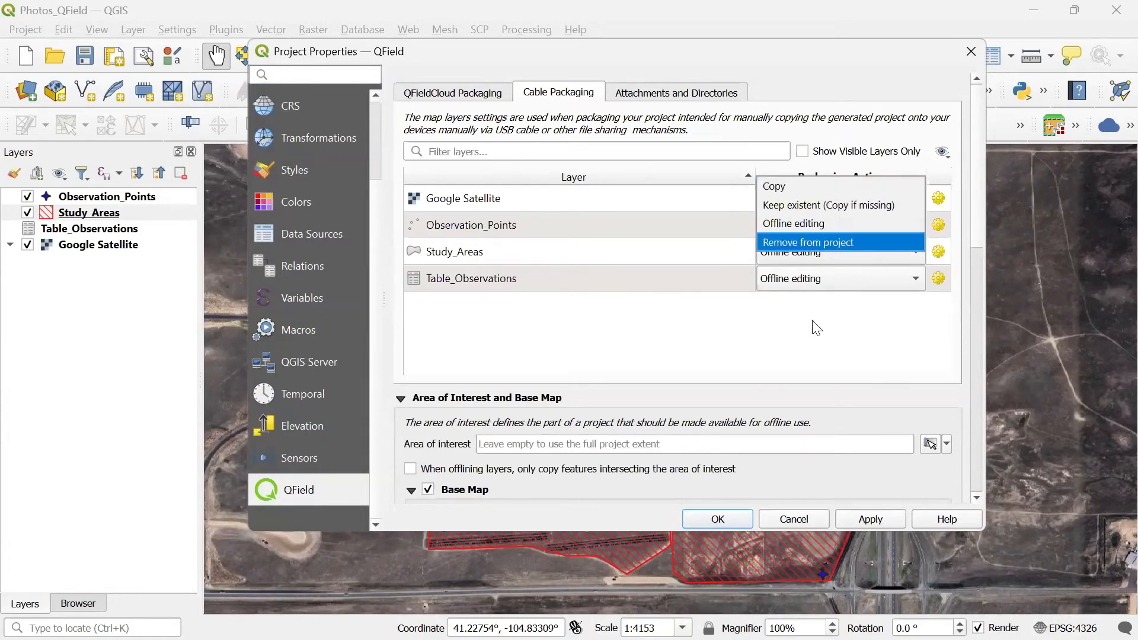
click(806, 343)
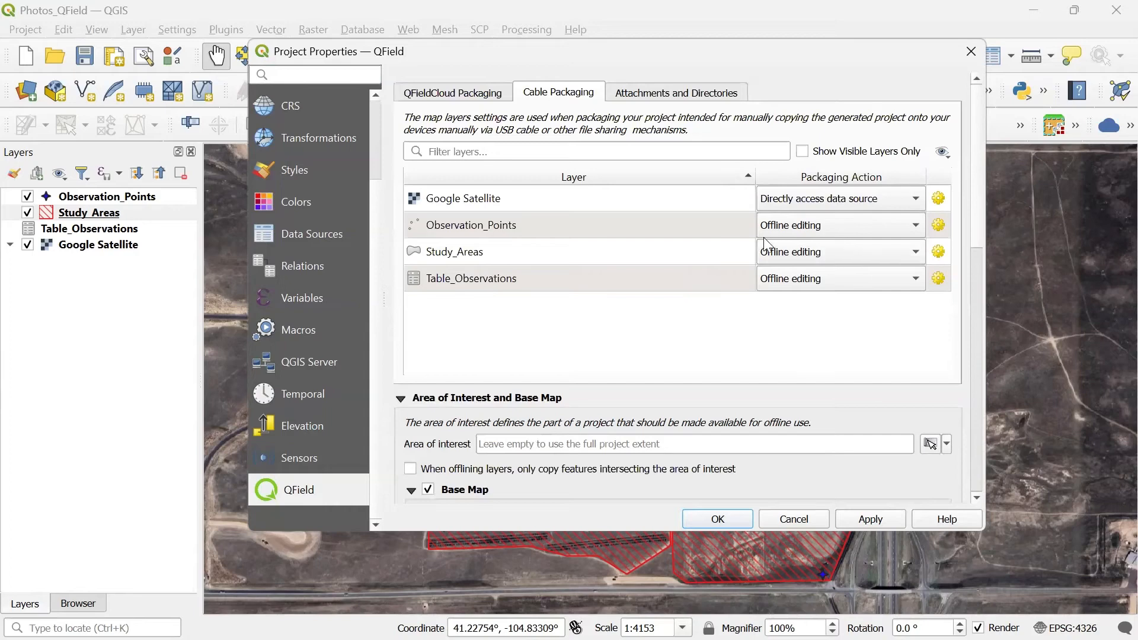
Open the Study_Areas layer's QField settings and insert DCIM2/ after DCIM/ in the Photo attachment's naming expression
click(939, 253)
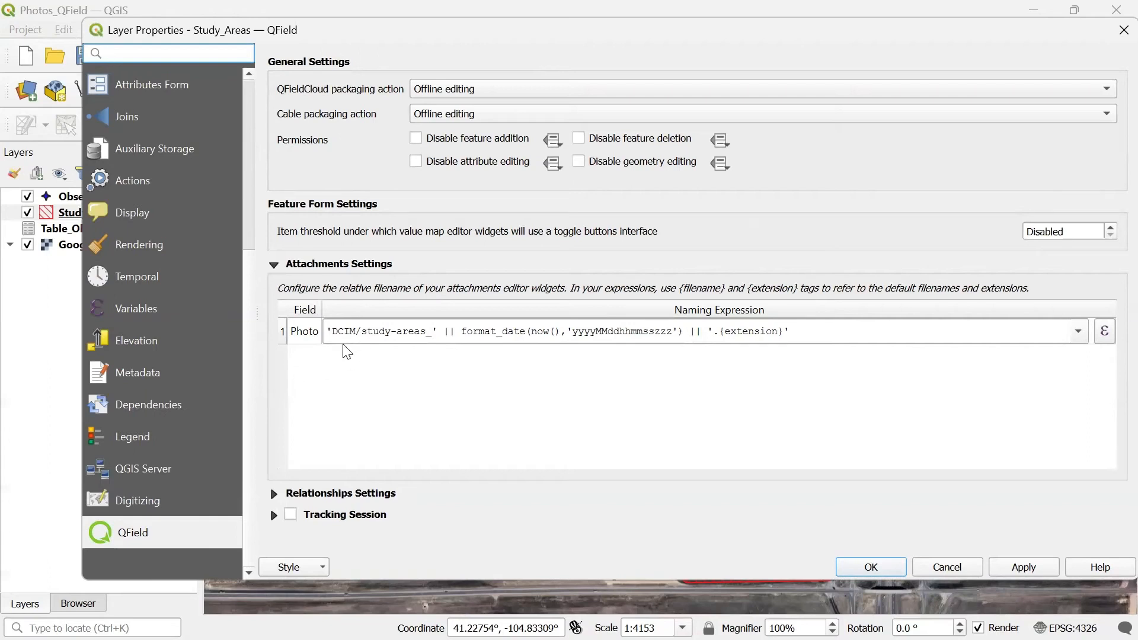
click(362, 332)
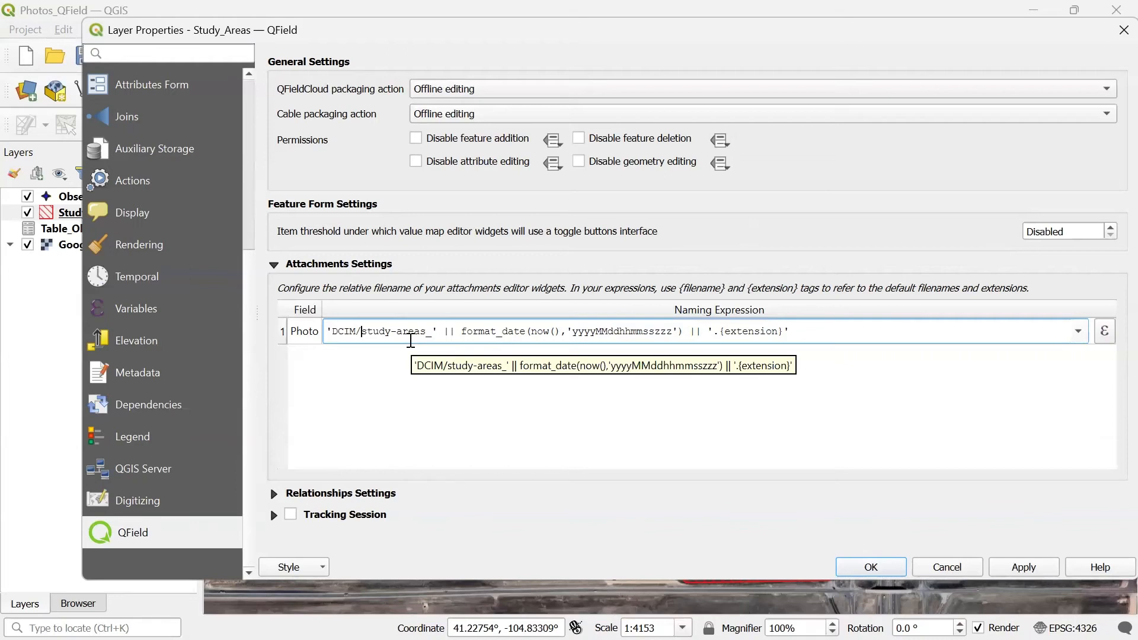
text(DCIM)
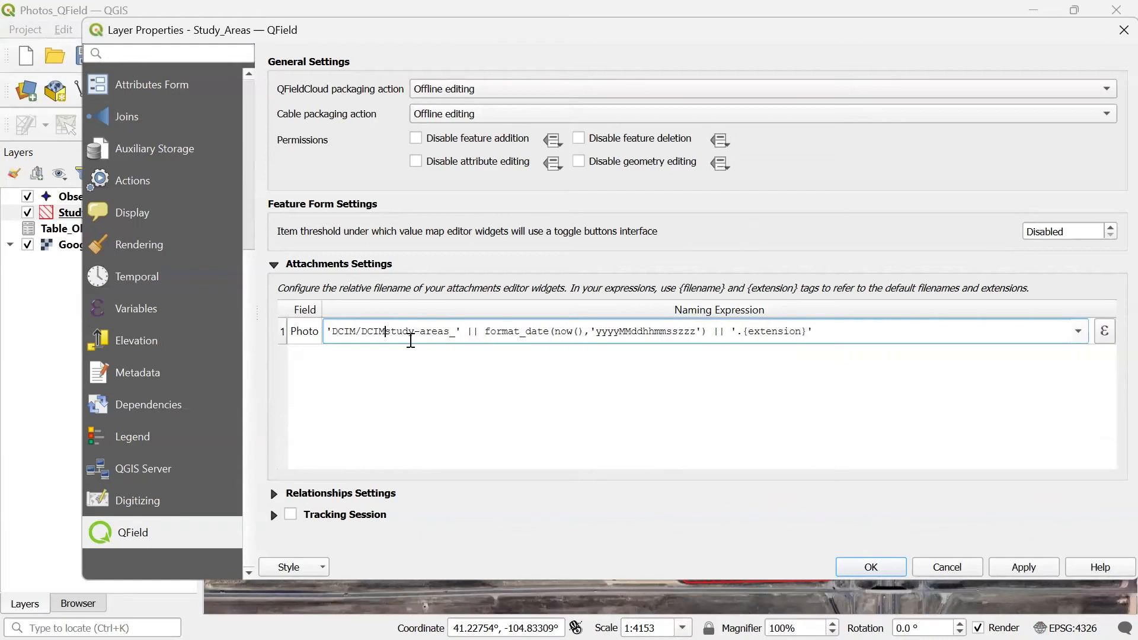
text(2)
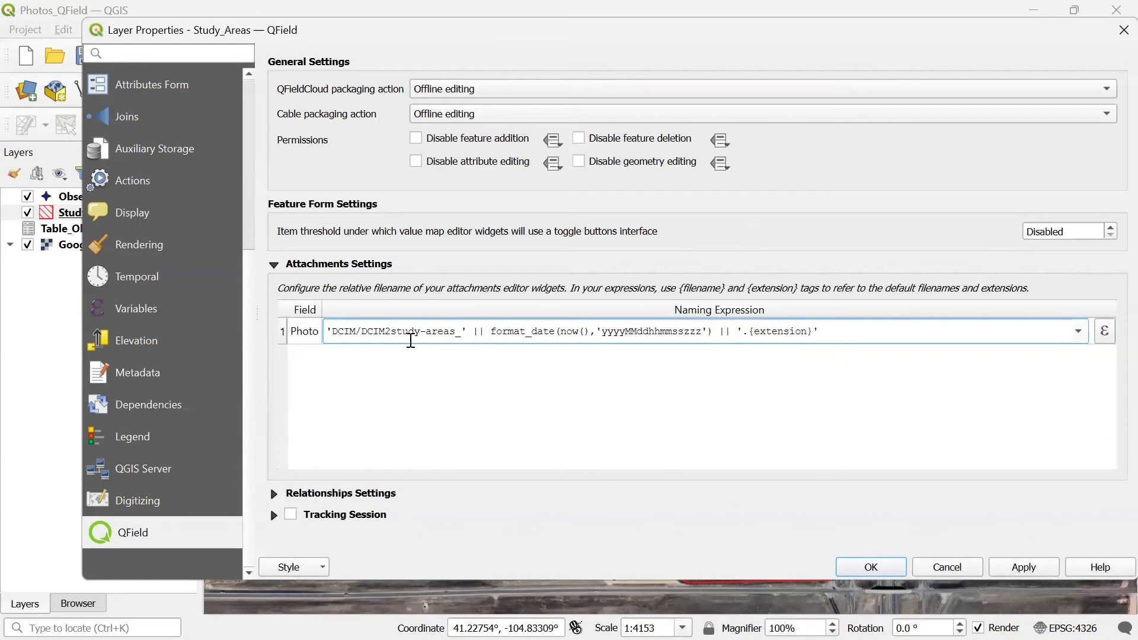
text(/)
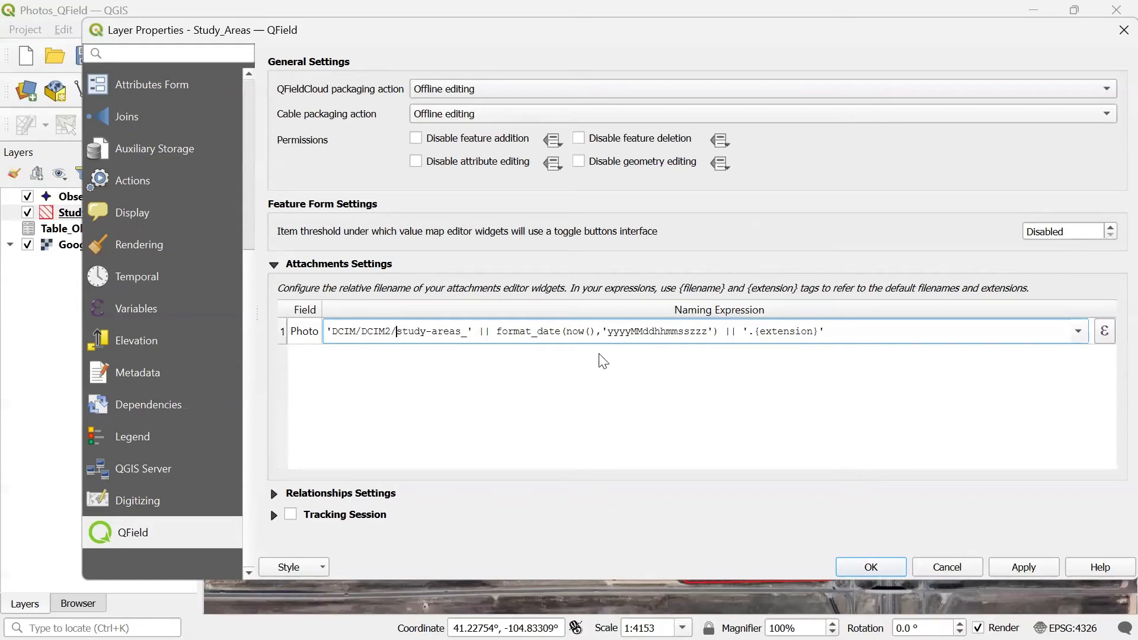
Replace study-areas with prairie in the Study_Areas Photo naming expression, keeping the DCIM/DCIM2/ path, and accept the layer settings
click(463, 331)
key(BackSpace)
key(BackSpace)
key(BackSpace)
key(BackSpace)
key(BackSpace)
key(BackSpace)
key(BackSpace)
key(BackSpace)
key(BackSpace)
key(BackSpace)
key(BackSpace)
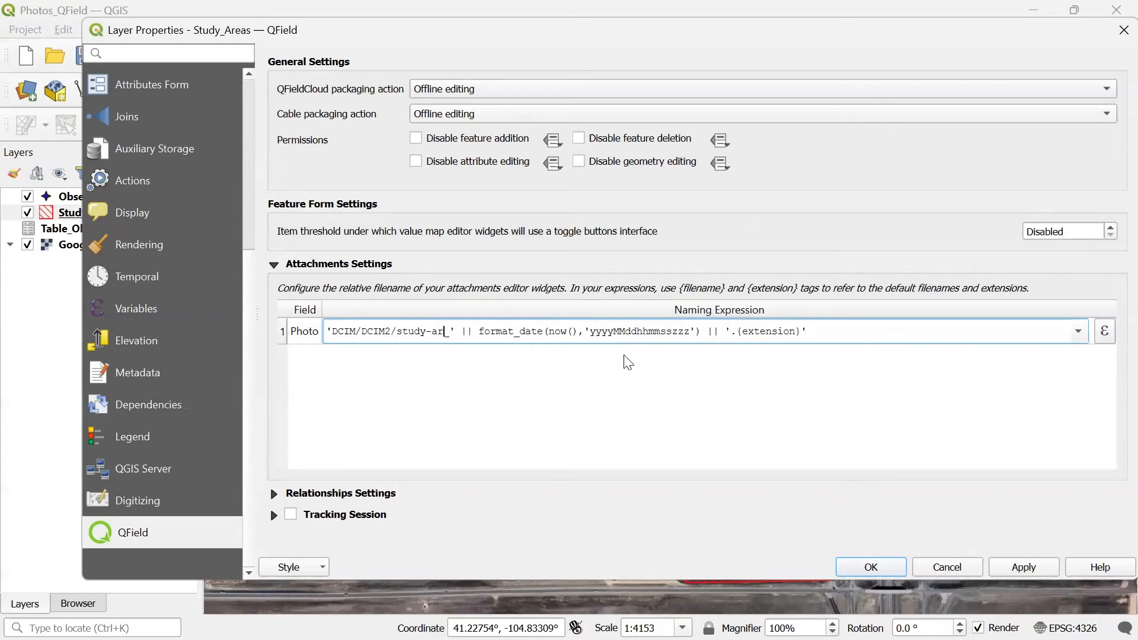
text(p)
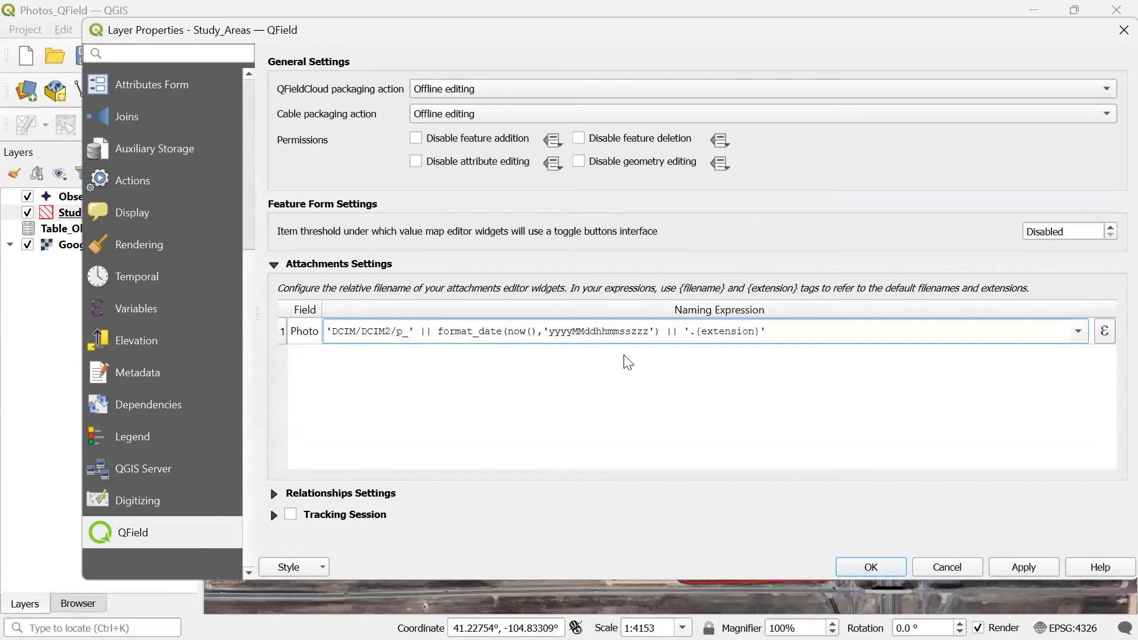
text(rairie)
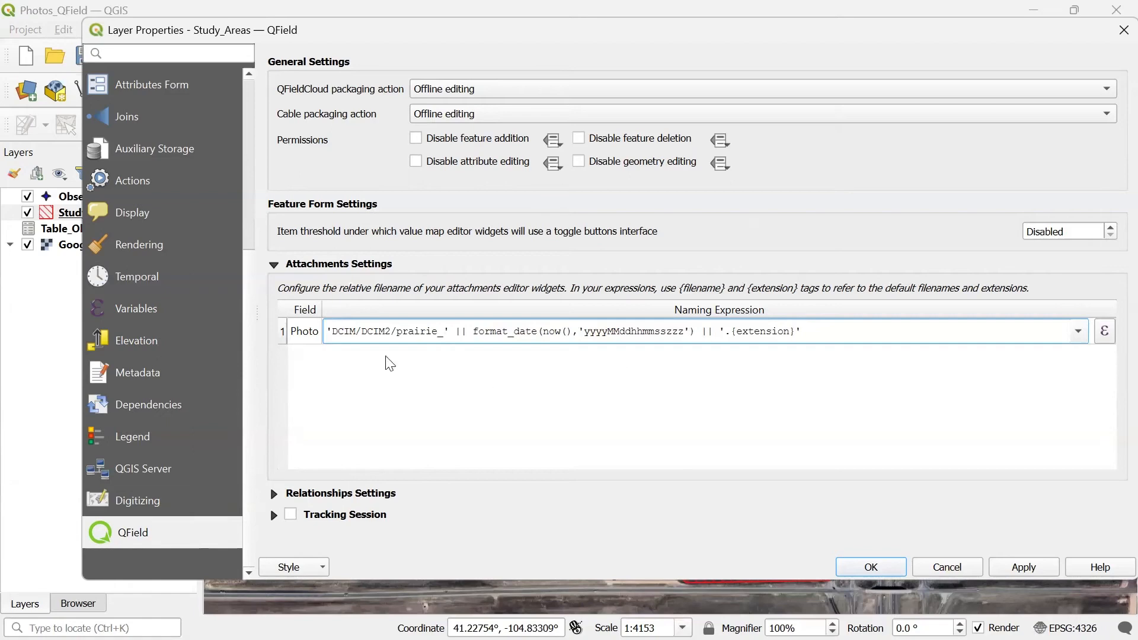
click(1029, 568)
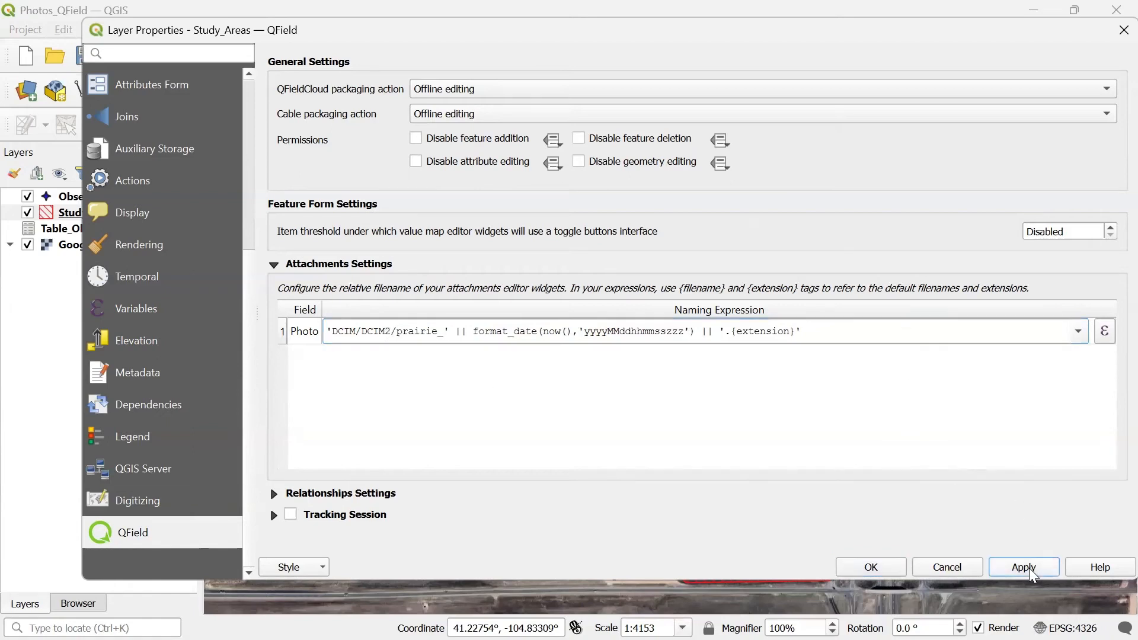
click(883, 566)
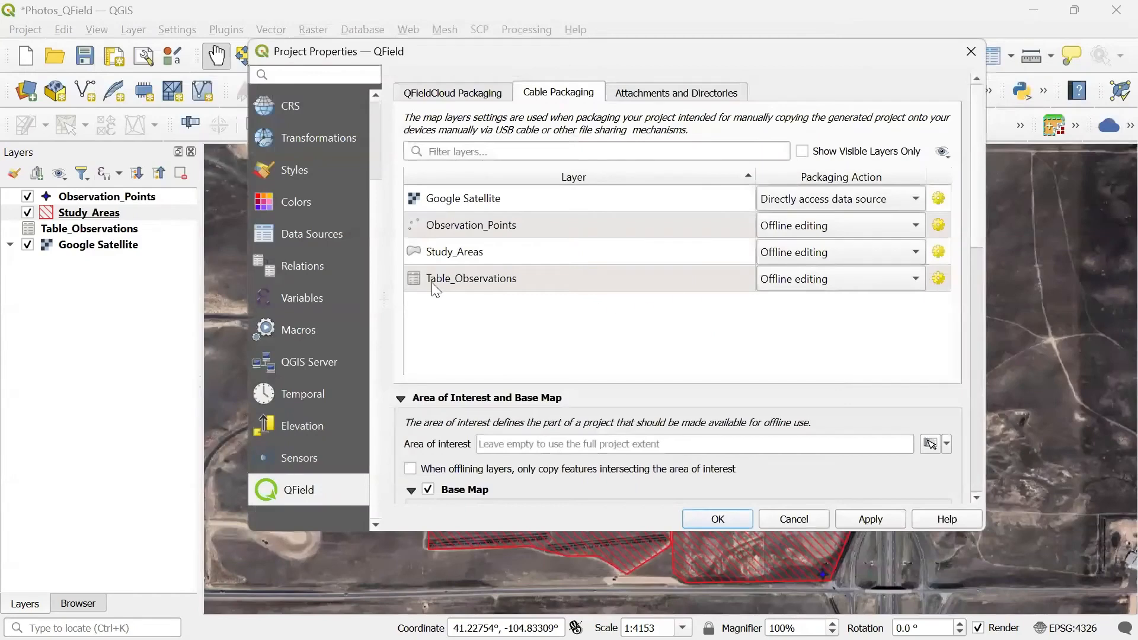
Review the Table_Observations layer's QField attachment naming, then apply the QField configuration and save the project
click(938, 279)
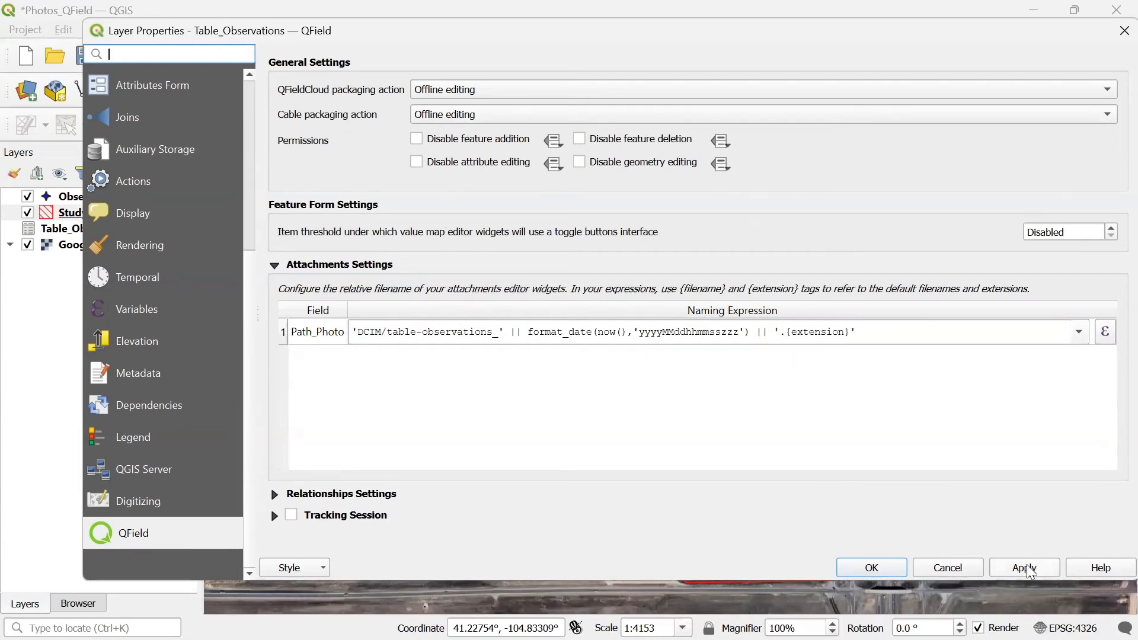
click(867, 566)
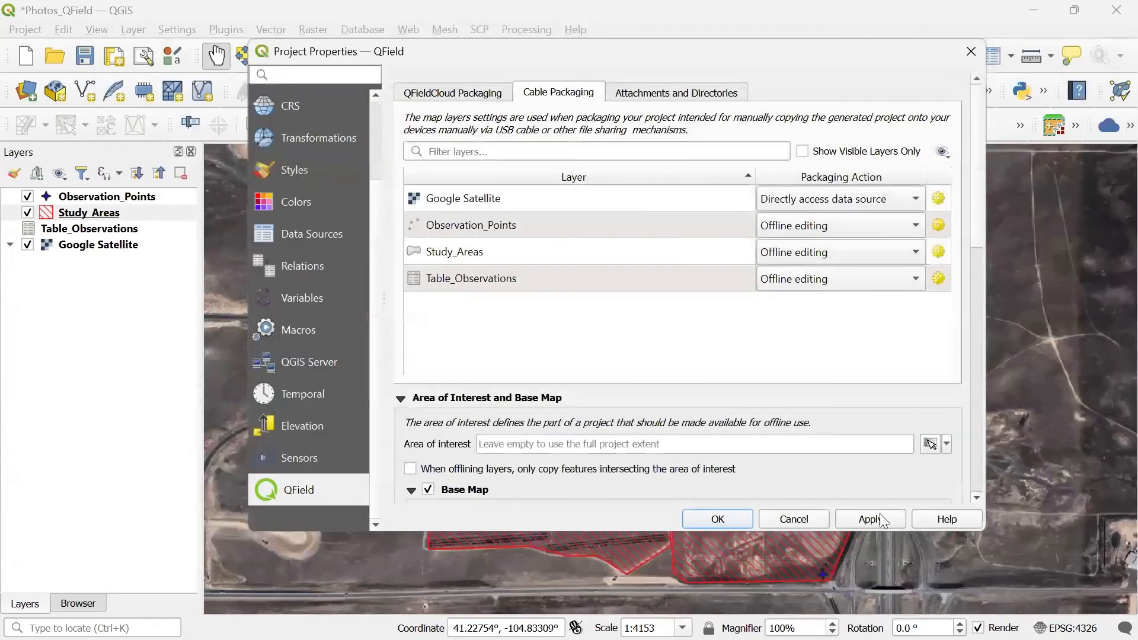
click(878, 519)
click(716, 519)
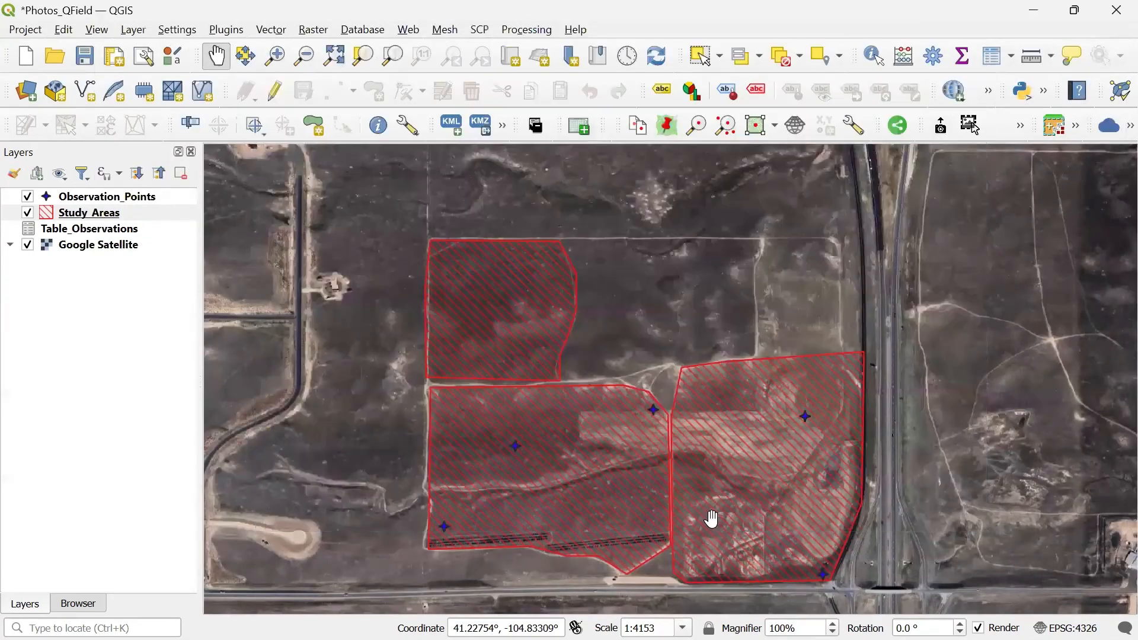
click(85, 58)
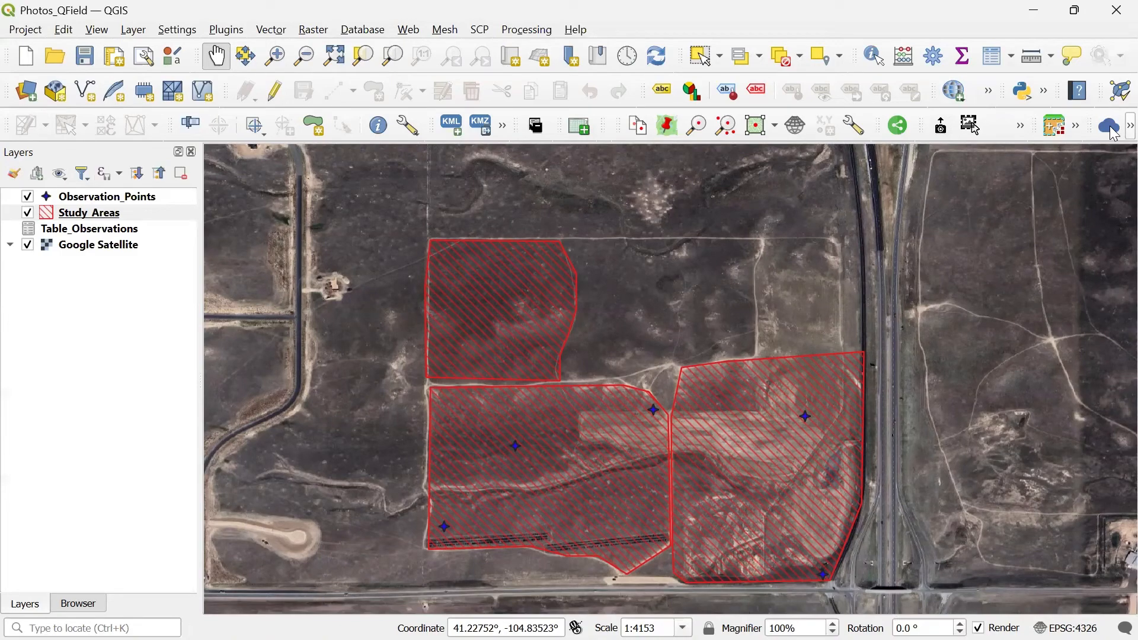
Open the QFieldCloud projects overview and sign in to the account
click(1131, 126)
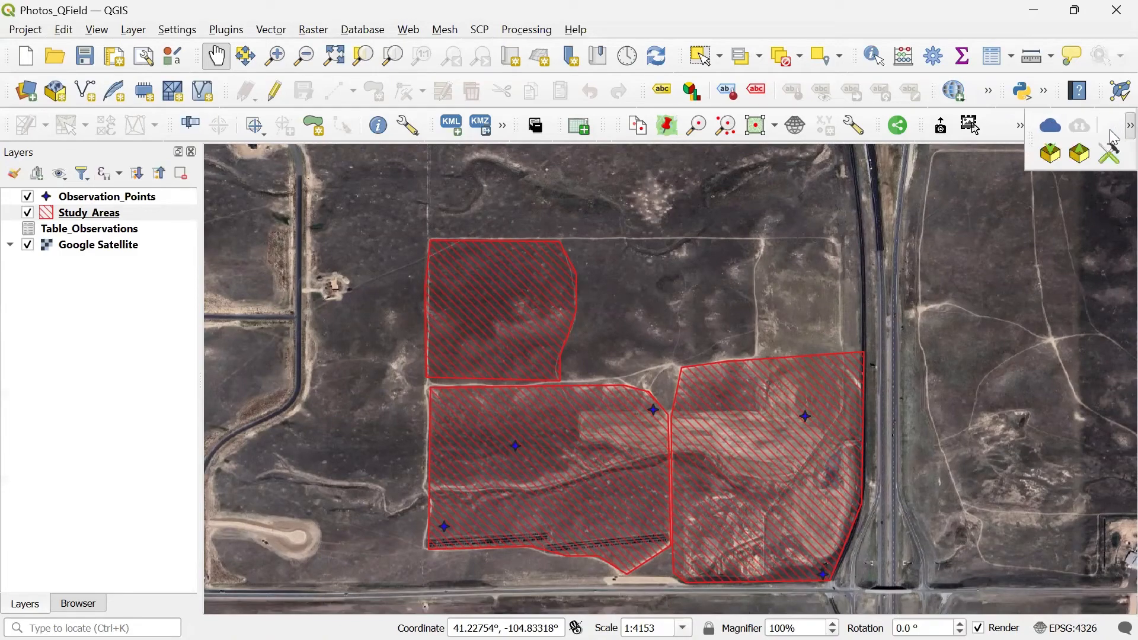
click(1050, 136)
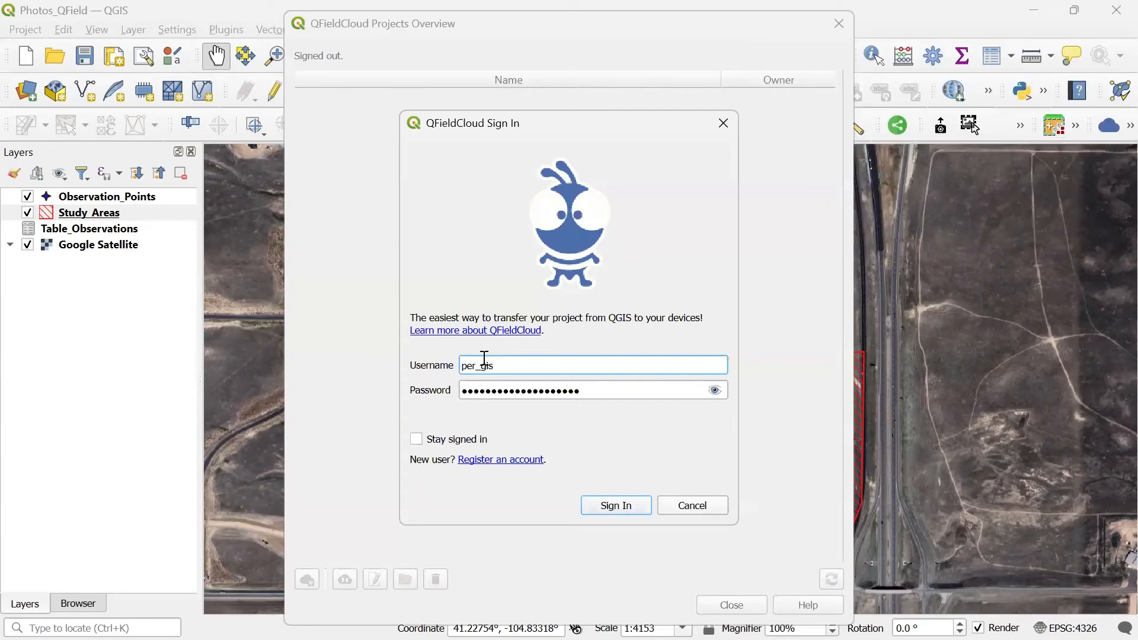
click(613, 514)
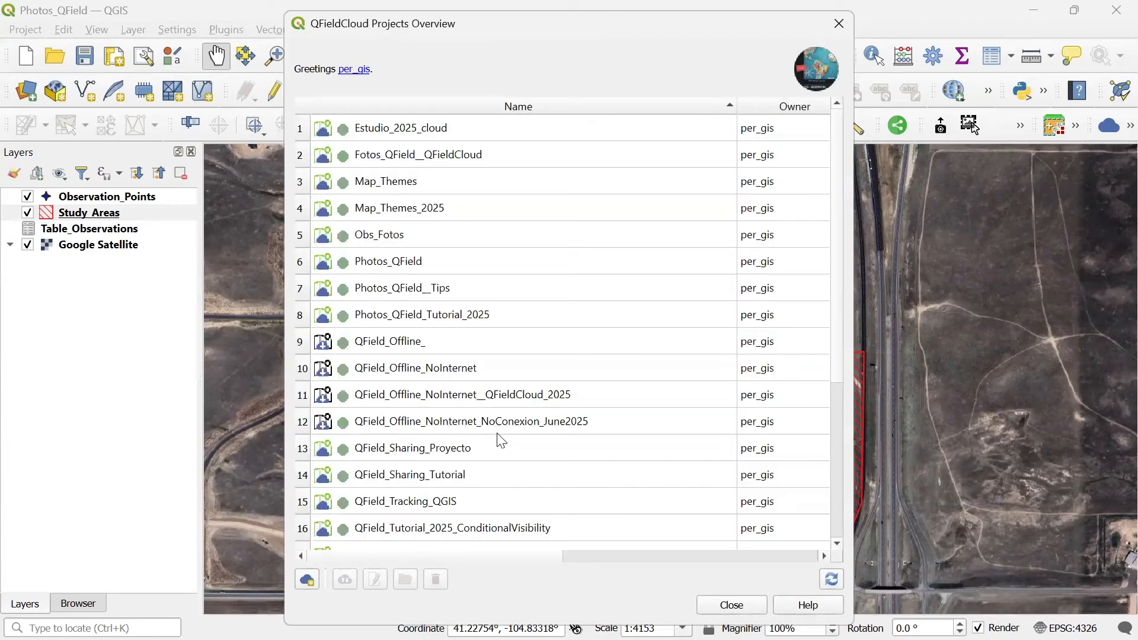
Start converting the currently open project to a cloud project and name it Photos_QField_Tutorial_QFIELD_2025
click(307, 579)
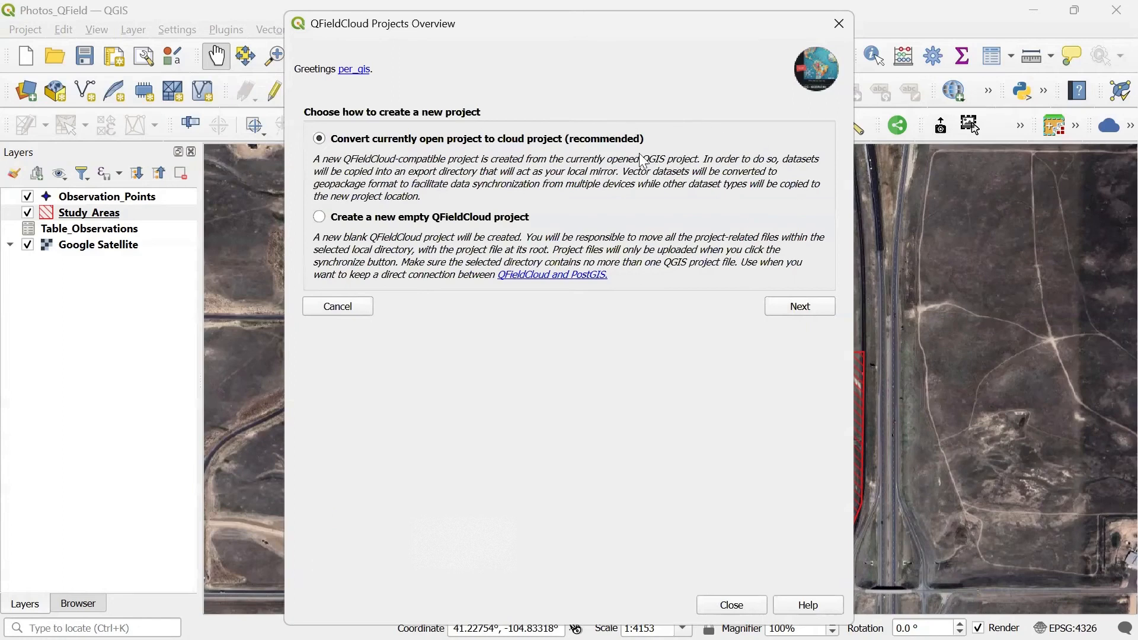
click(795, 306)
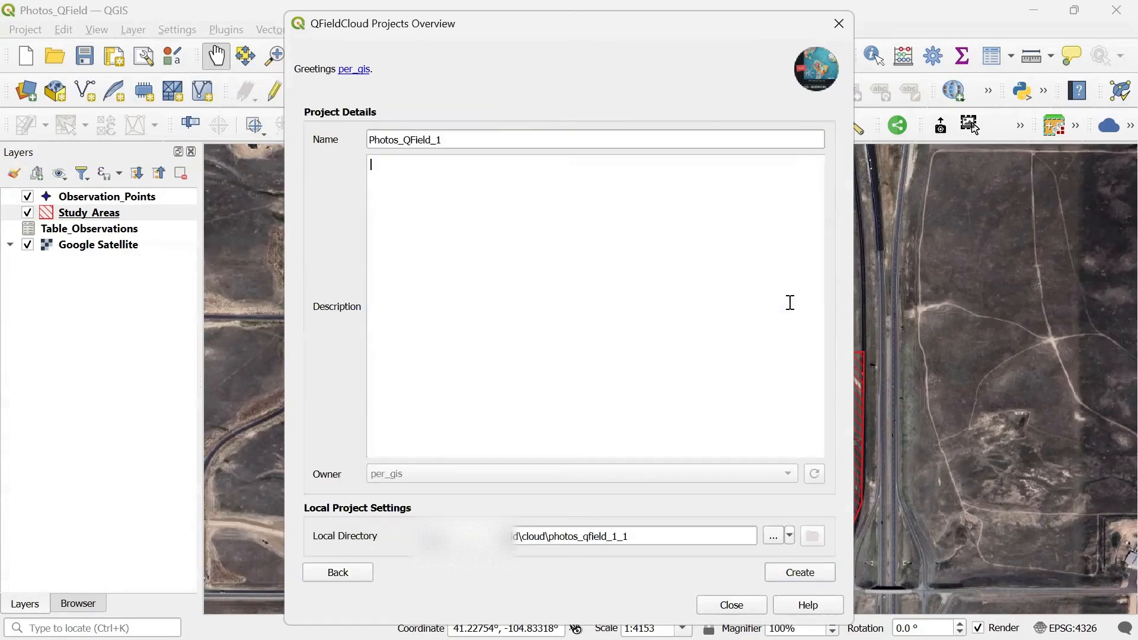
click(474, 140)
key(BackSpace)
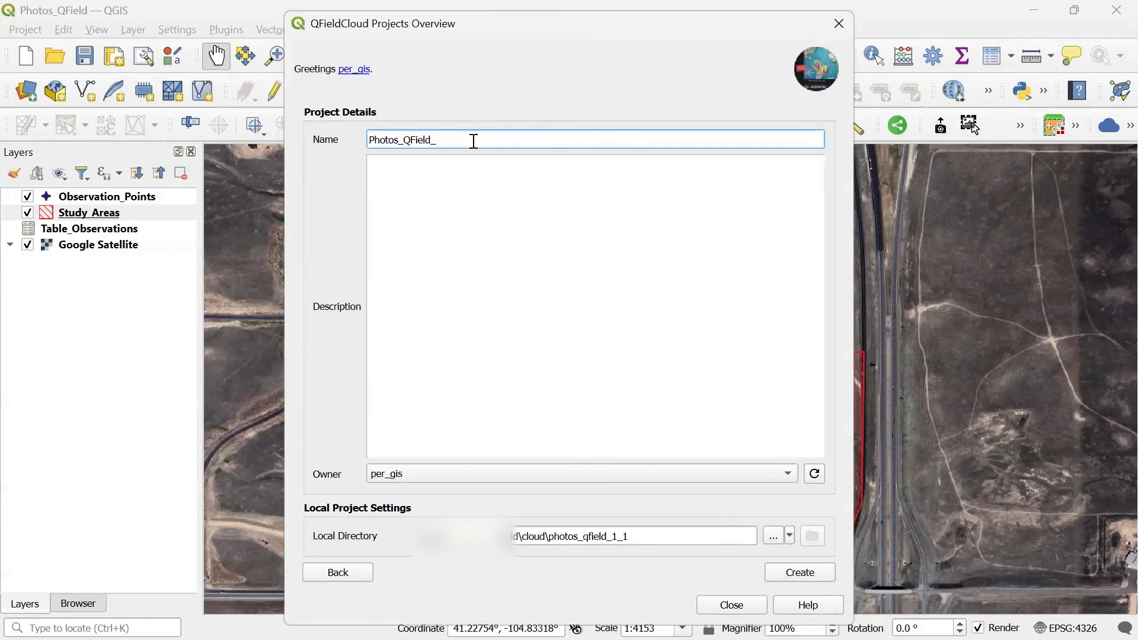
text(Tutorial_QFIELD_2025)
Change the local directory's folder name to photos_qfield_Tutorial_QField_2025, create the cloud project, and close the synchronization and overview windows
click(660, 538)
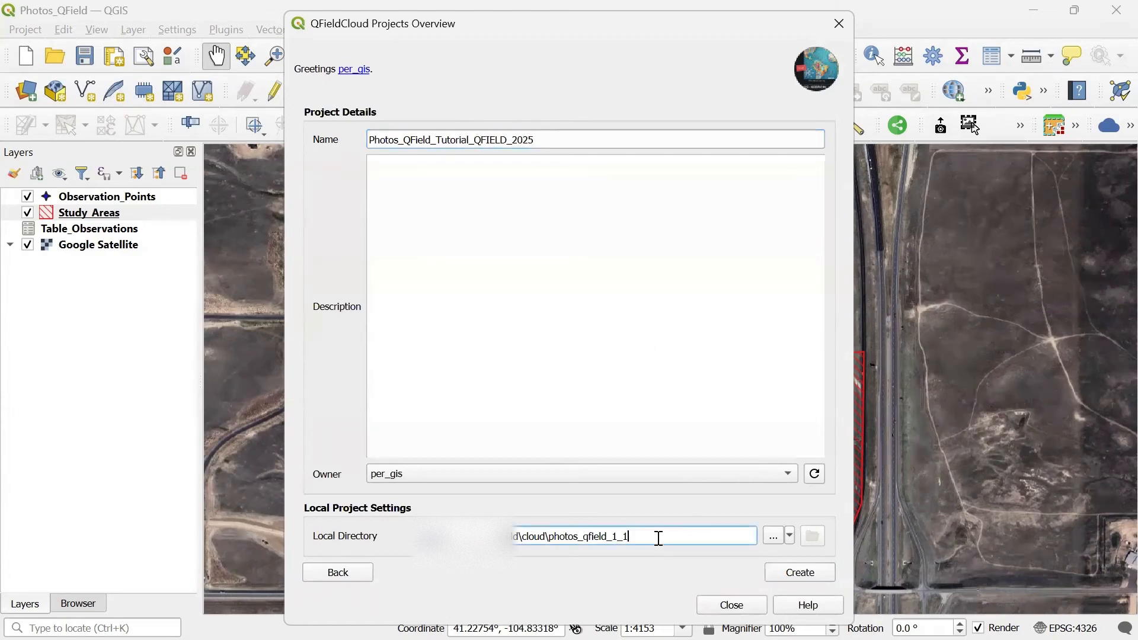
key(BackSpace)
key(BackSpace)
key(BackSpace)
text(Tutorial_QField_2025)
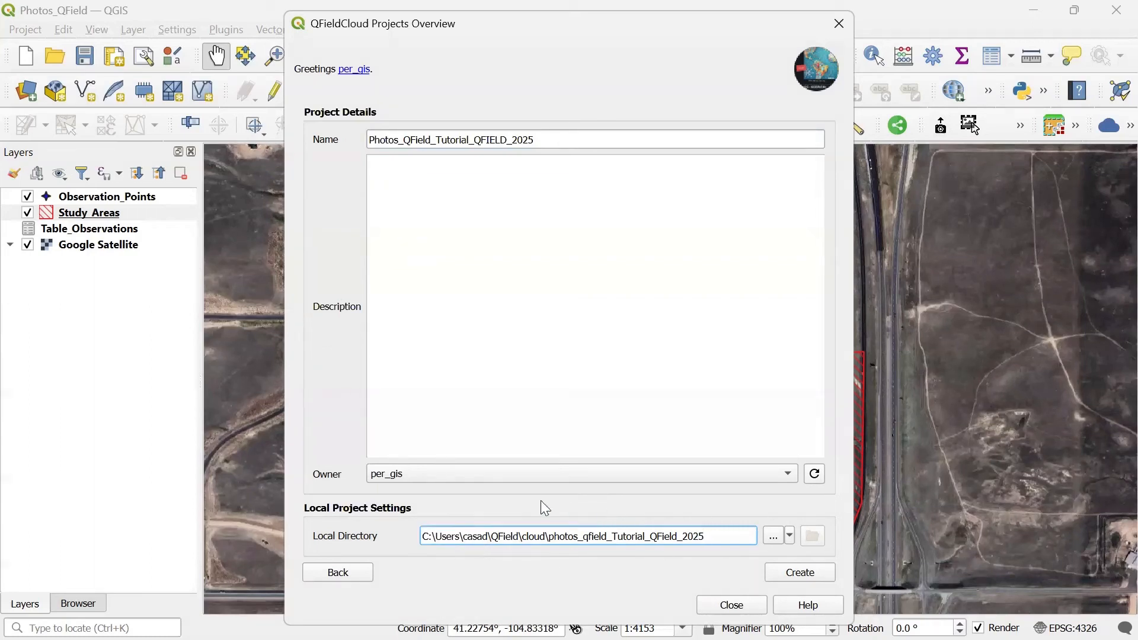
click(803, 574)
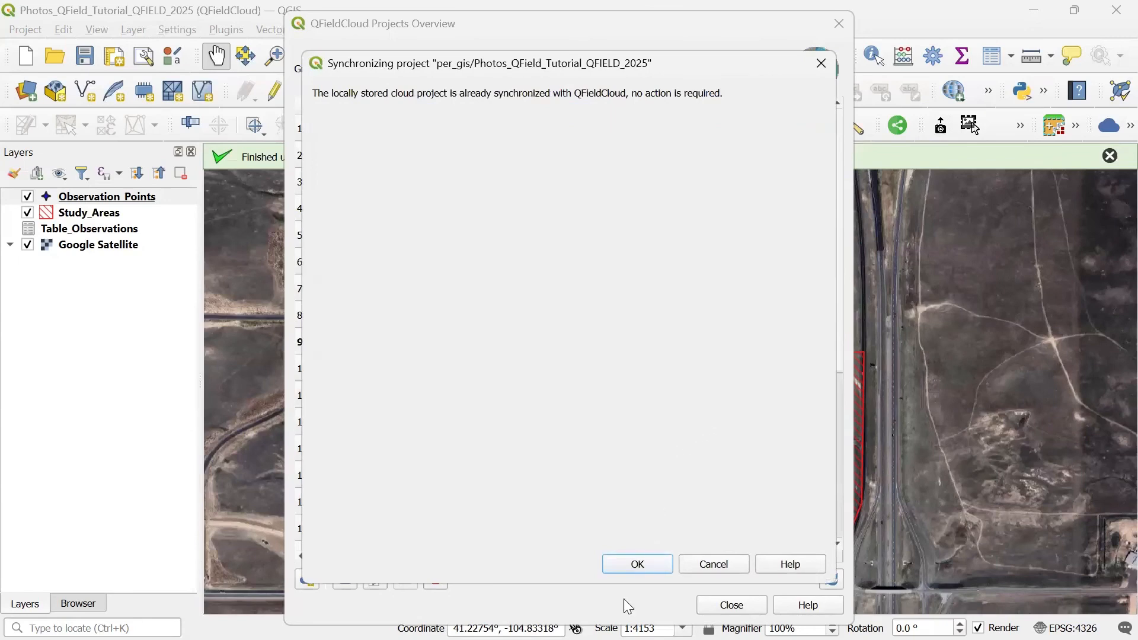
click(645, 564)
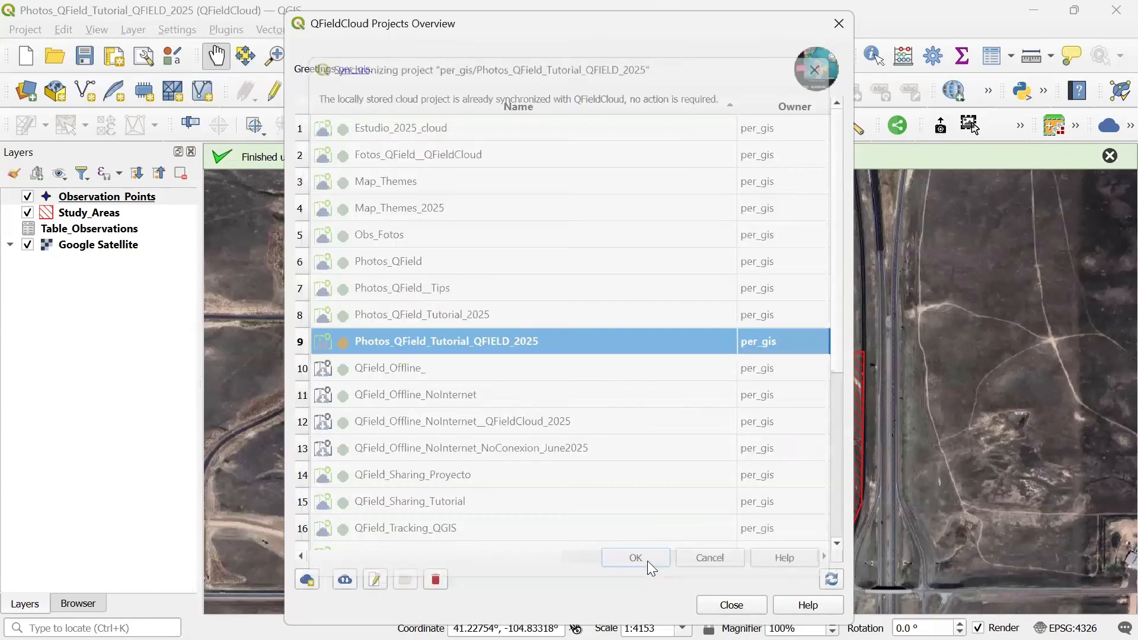
click(731, 605)
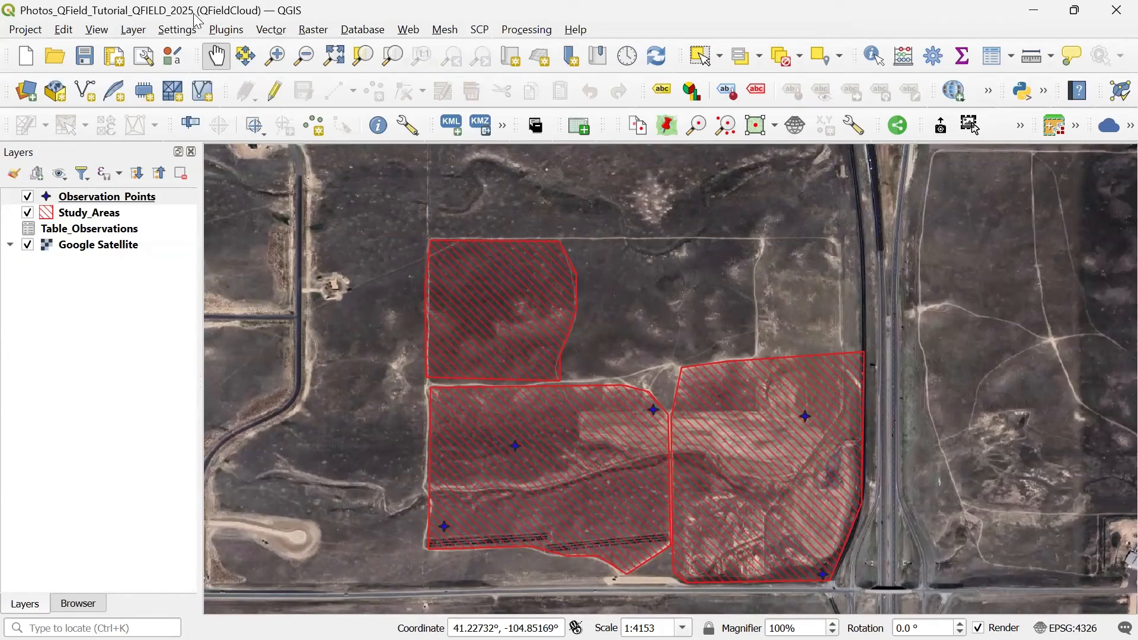
View the cloud project's Study_Areas attribute table as a form and check the photos attached to NW, SW and SE
right_click(87, 217)
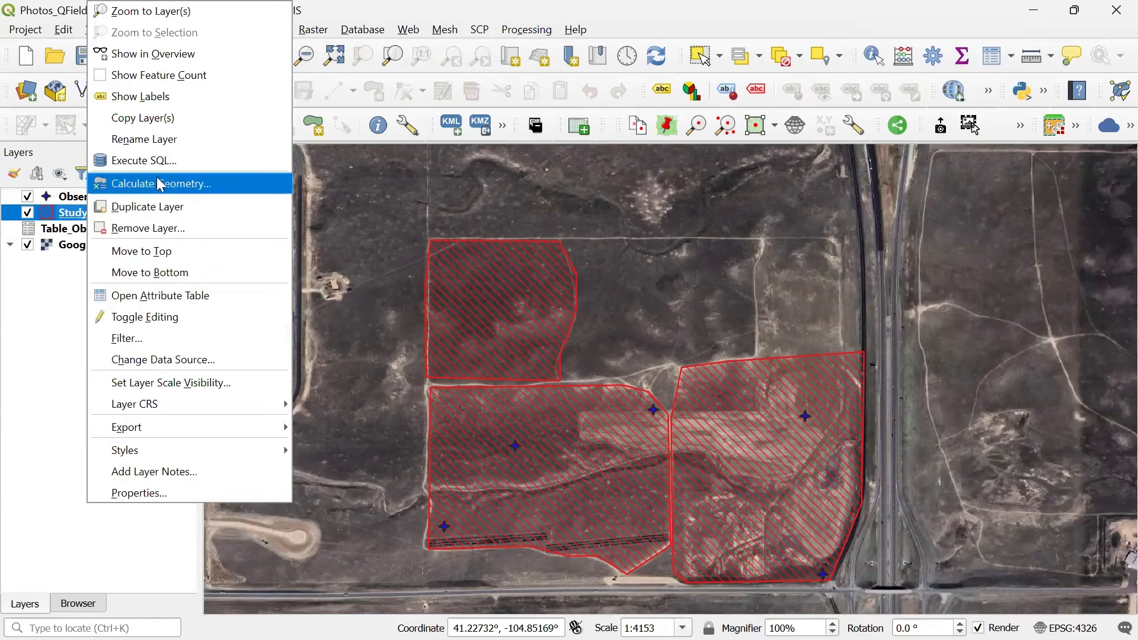
click(155, 290)
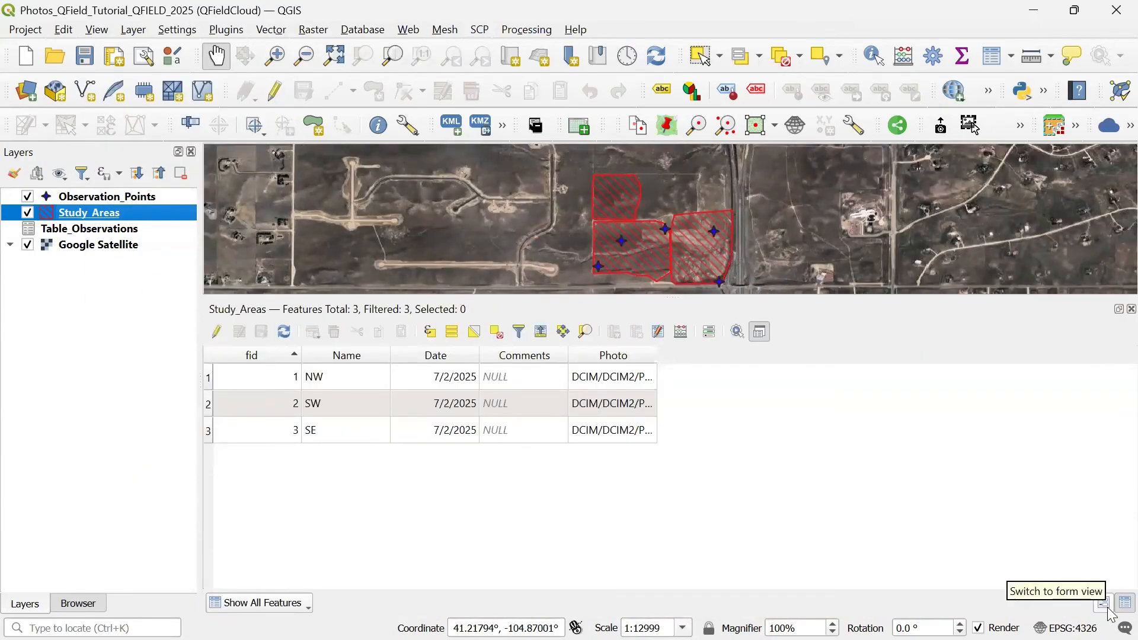
click(1104, 604)
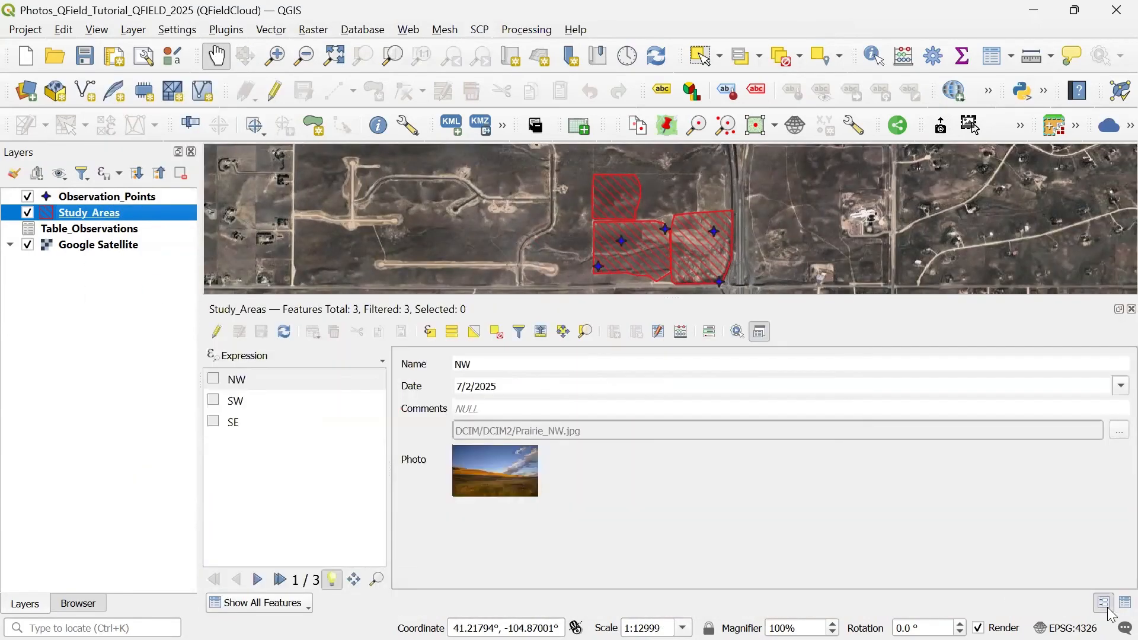
click(240, 408)
click(235, 417)
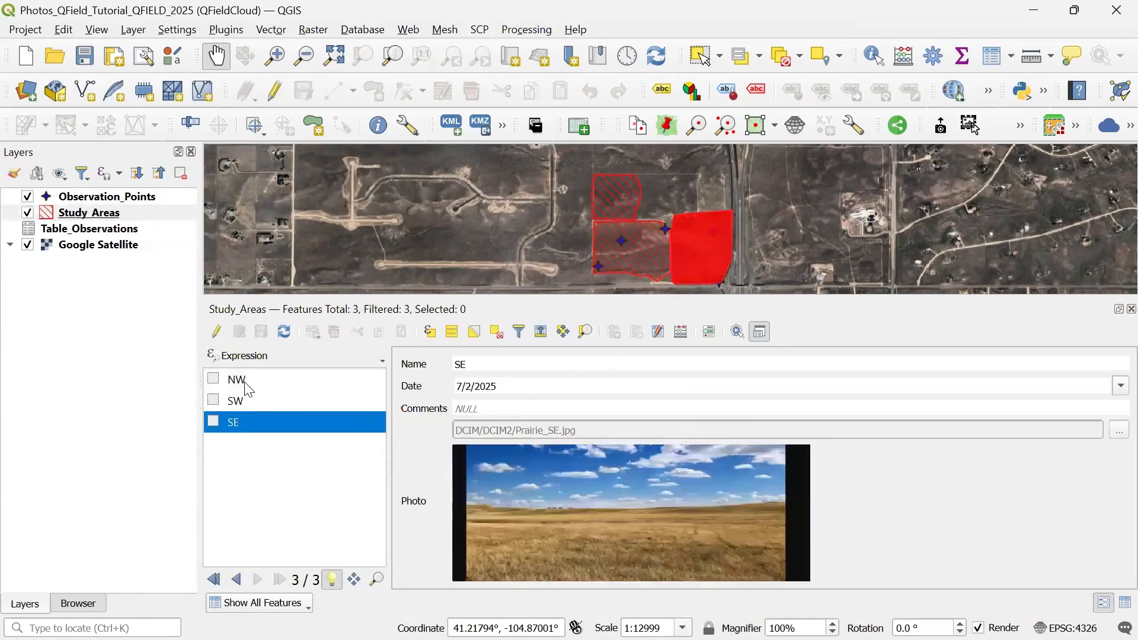
click(245, 384)
click(235, 399)
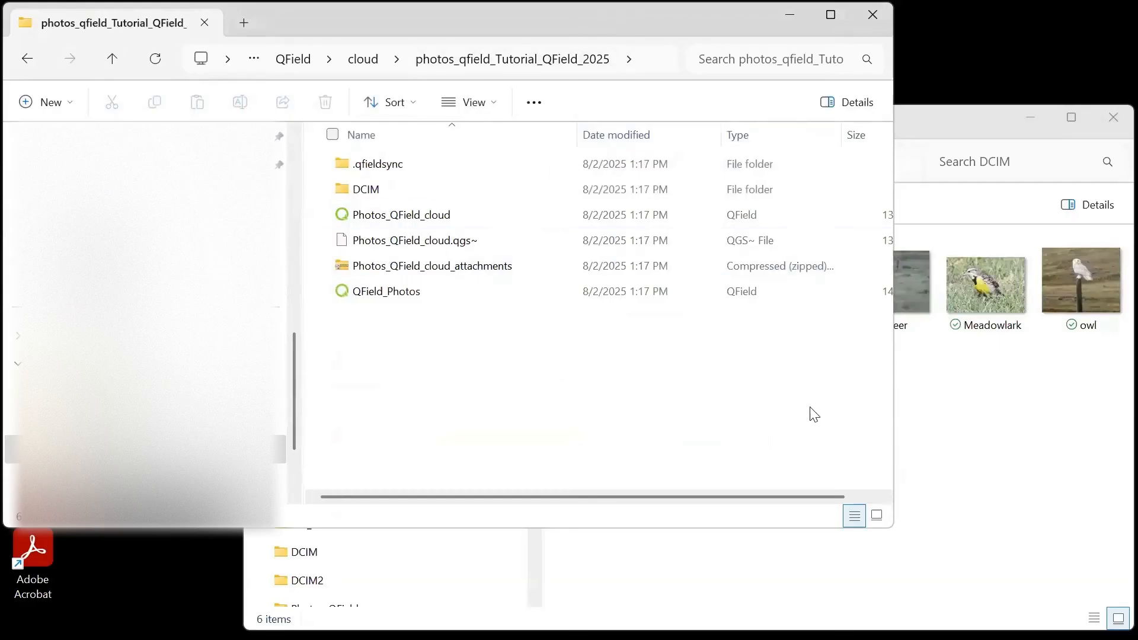
Switch to File Explorer and compare the DCIM folder in photos_qfield_Tutorial_QField_2025 with the one in the original Photos_QField folder
click(643, 59)
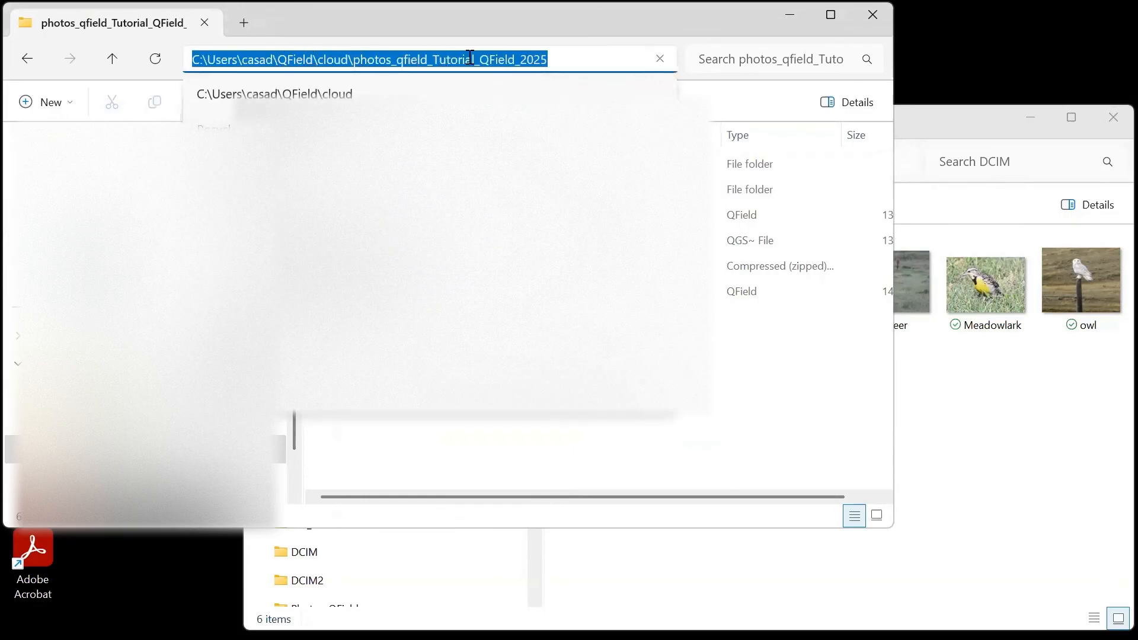
click(738, 20)
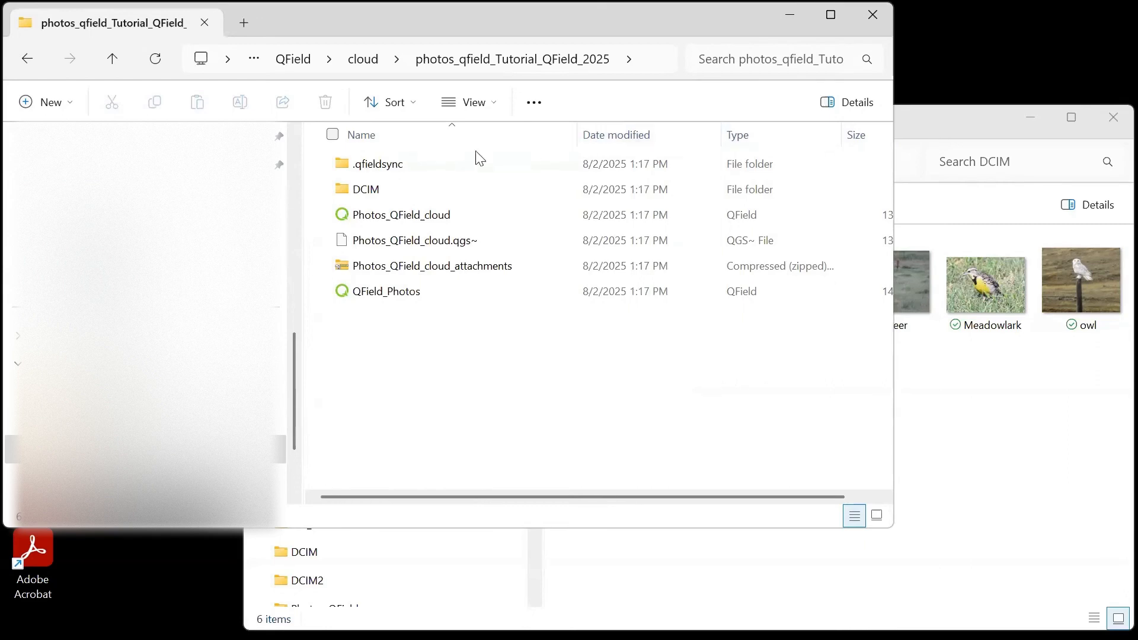
double_click(367, 190)
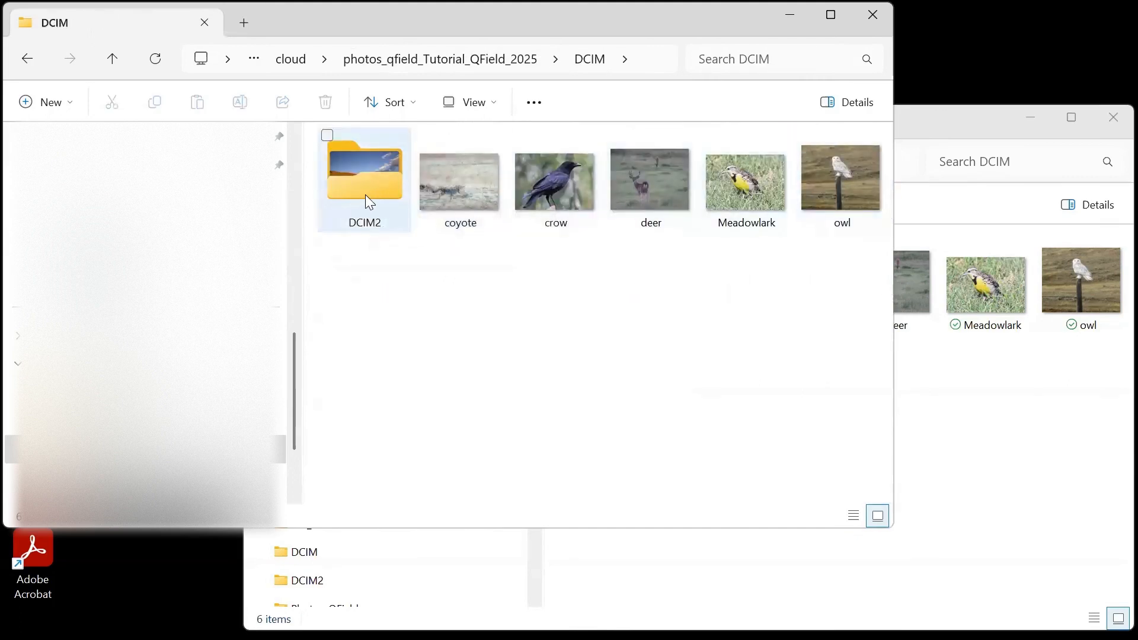
click(926, 128)
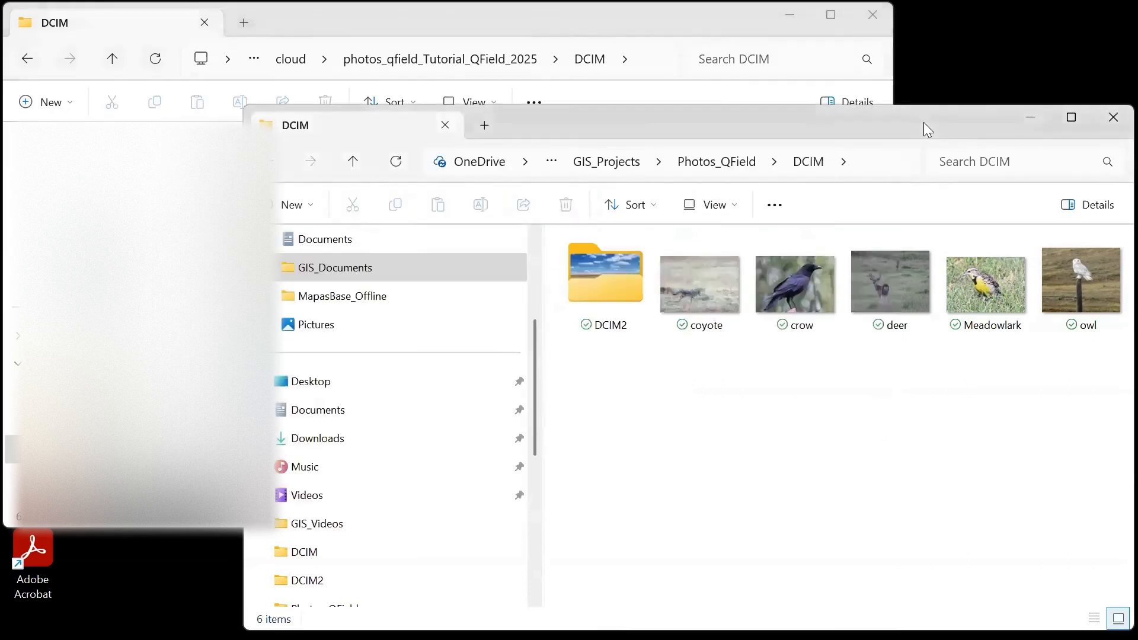
click(739, 168)
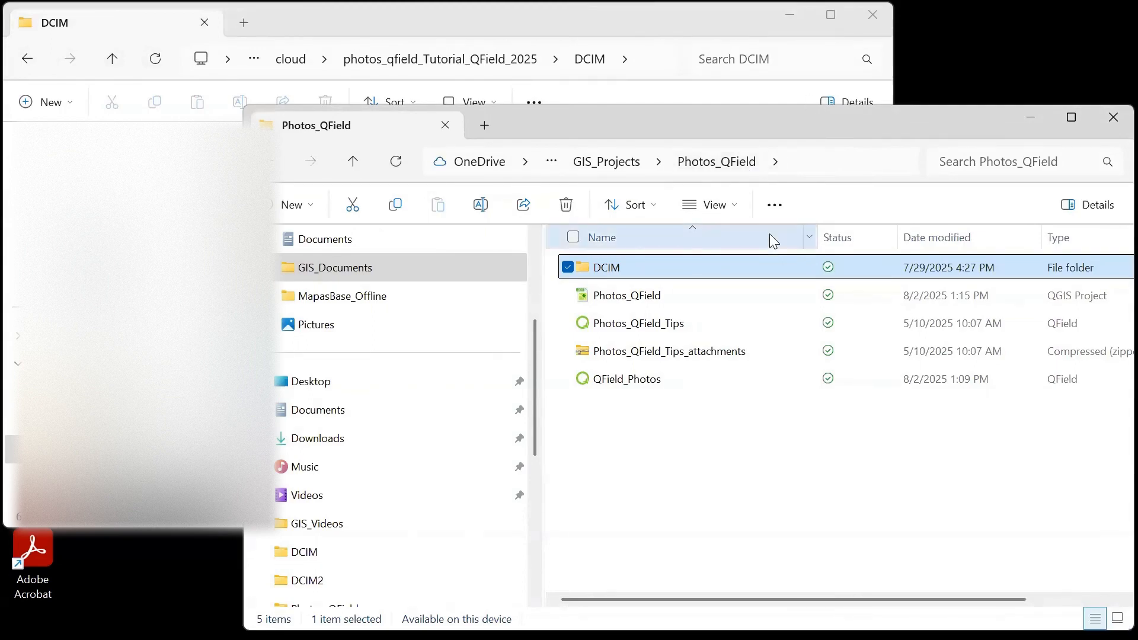
double_click(609, 274)
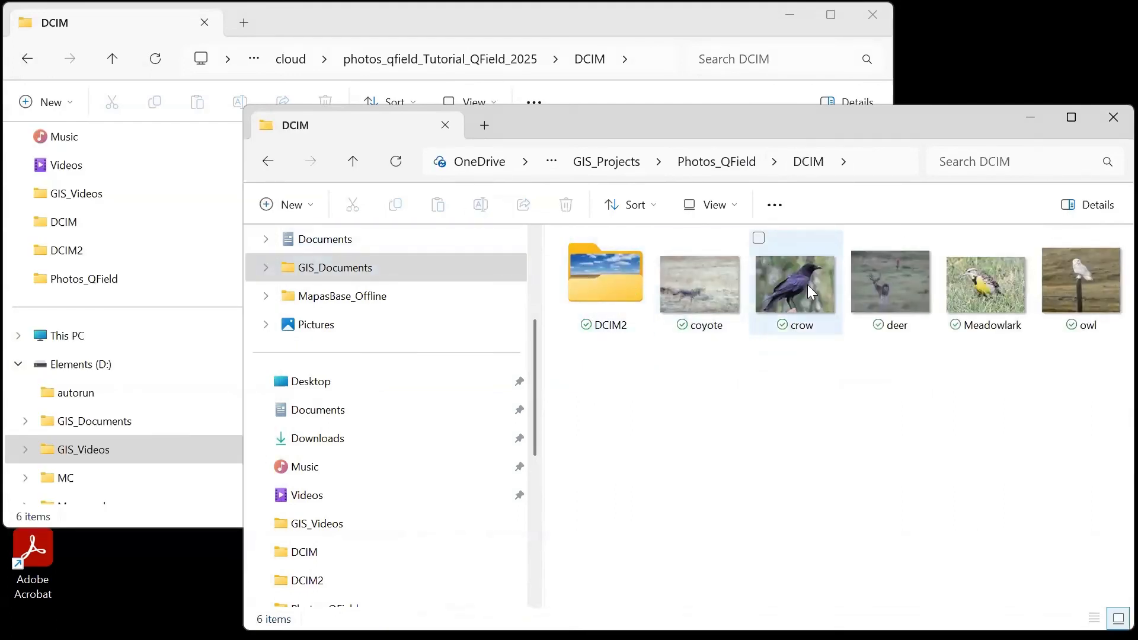
mouse_move(808, 287)
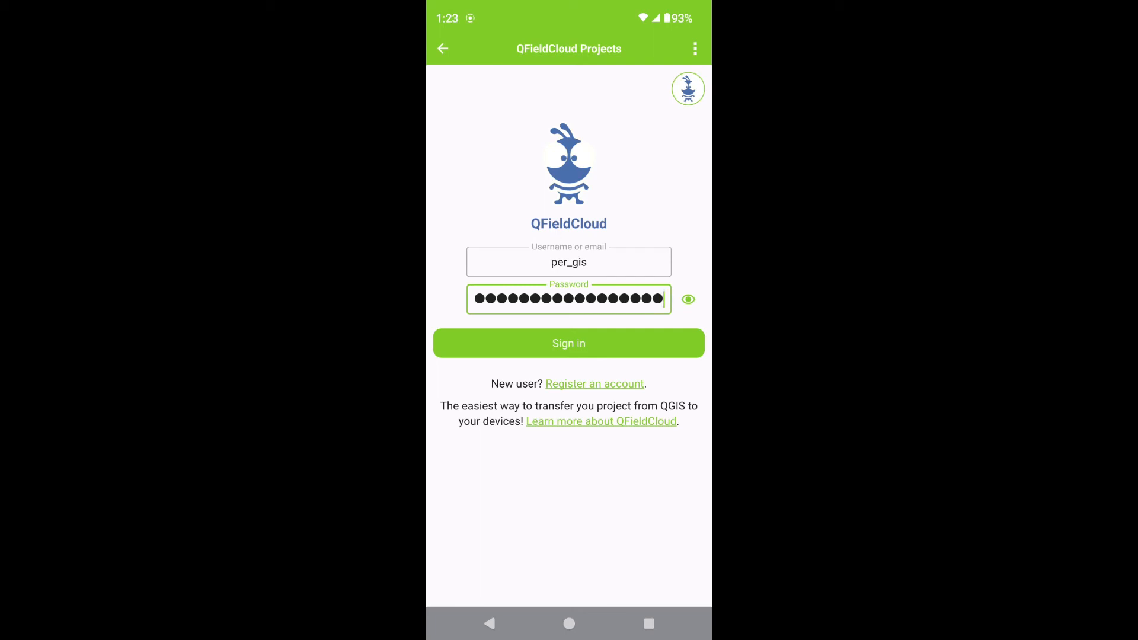
Switch to QField on the phone, sign in to QFieldCloud and open the details of the Photos_QField_Tutorial_QFIELD_2025 project
click(570, 344)
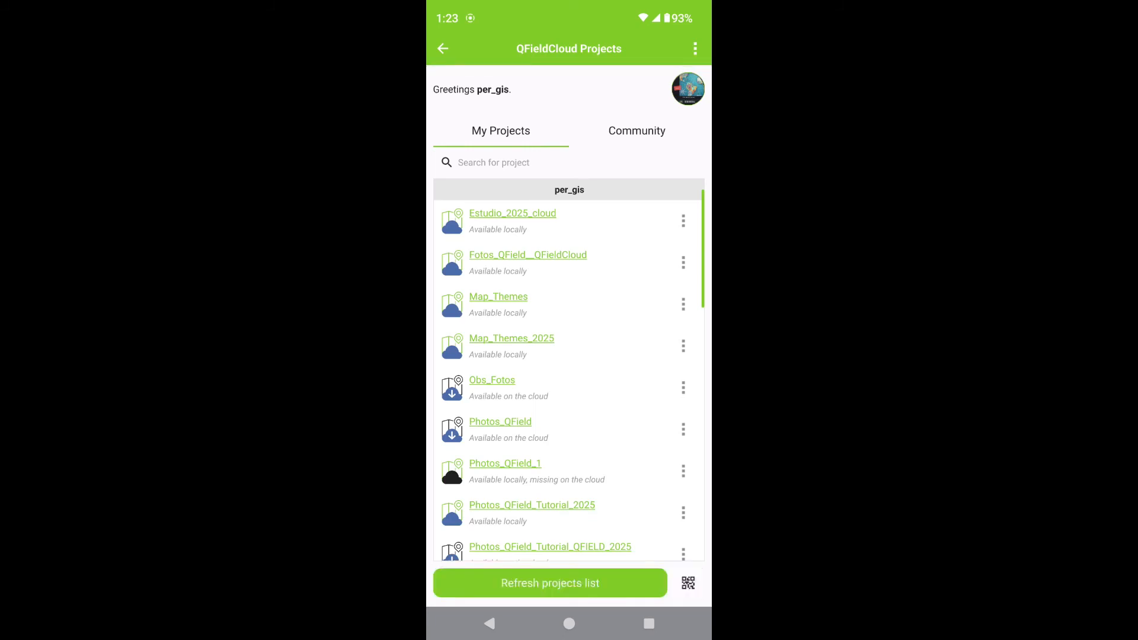
scroll(569, 379, down, 2)
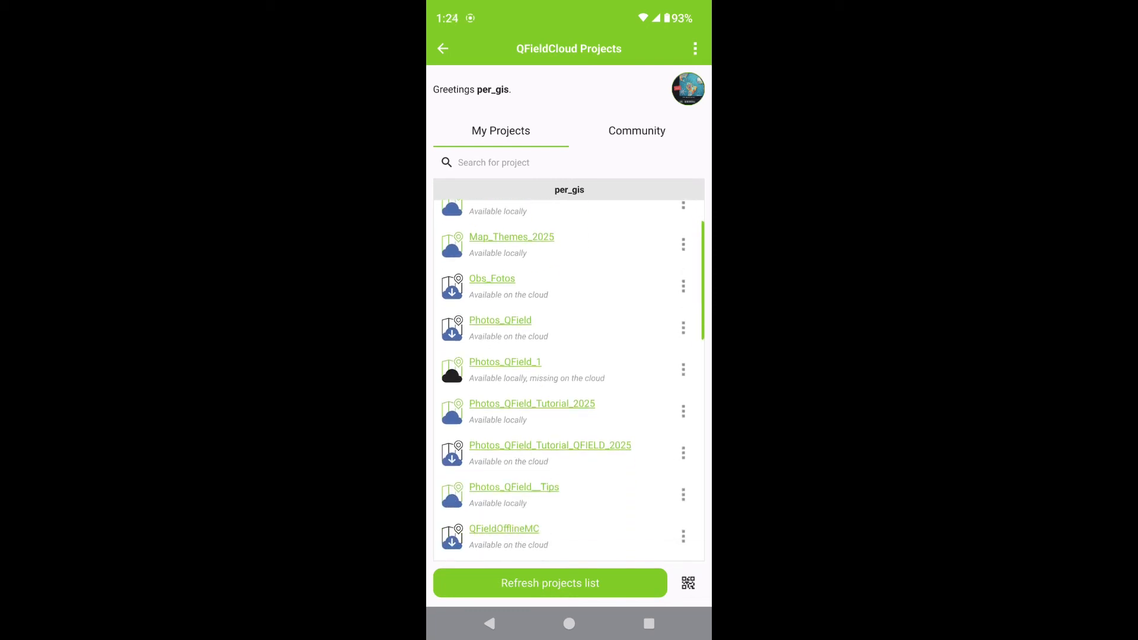
click(550, 445)
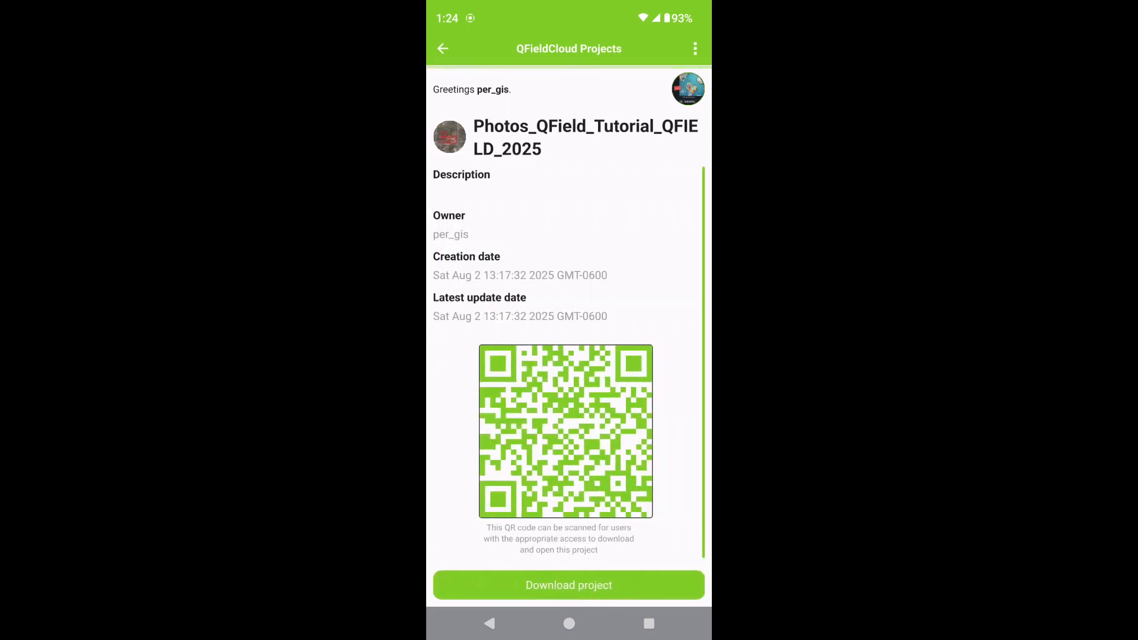
Download and open the Photos_QField_Tutorial_QFIELD_2025 project, and switch to digitize mode on the Study_Areas layer
click(569, 585)
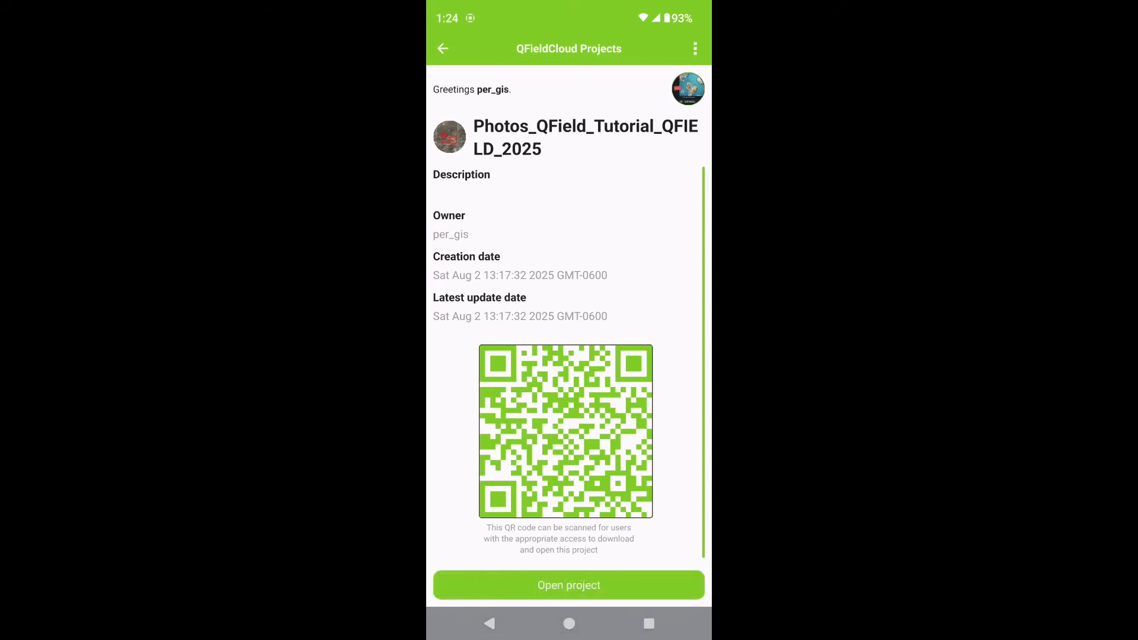
click(569, 585)
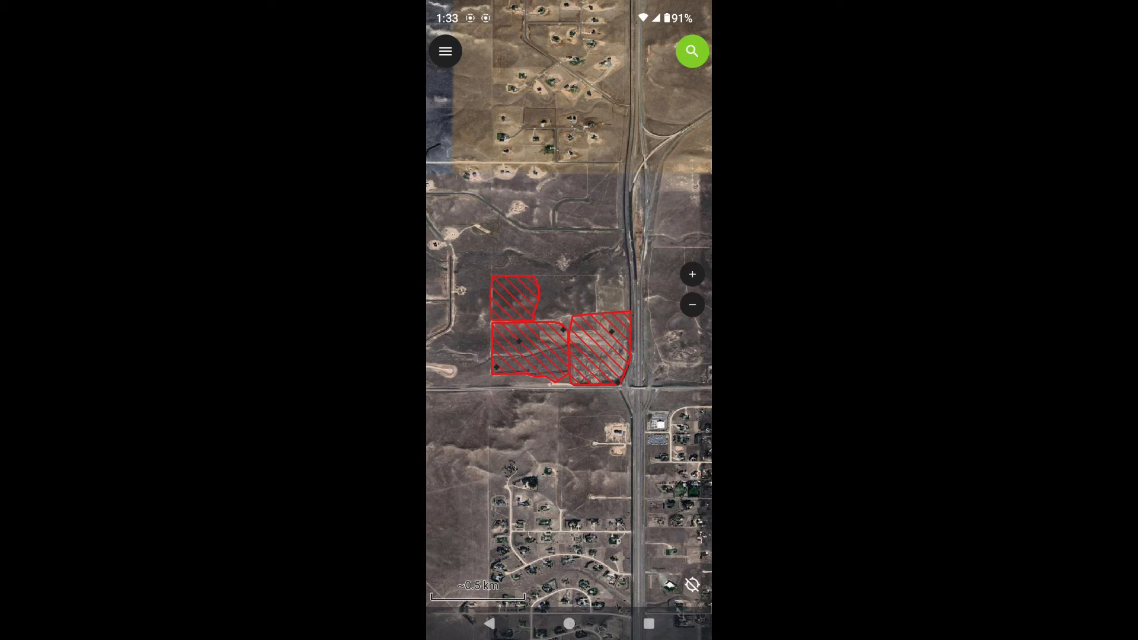
click(445, 51)
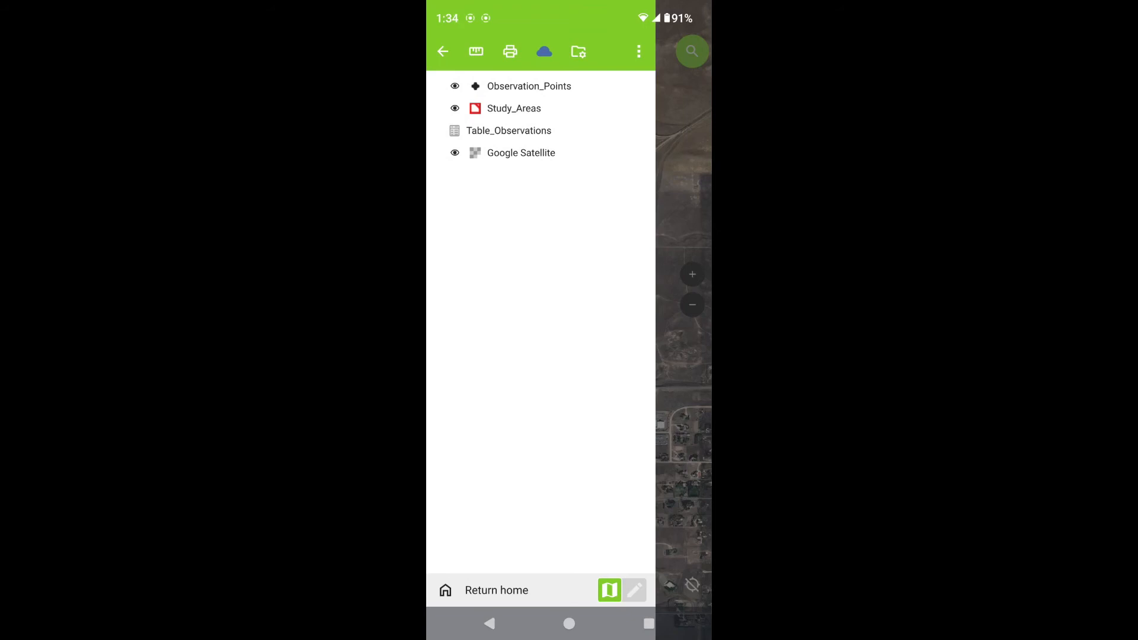
click(514, 109)
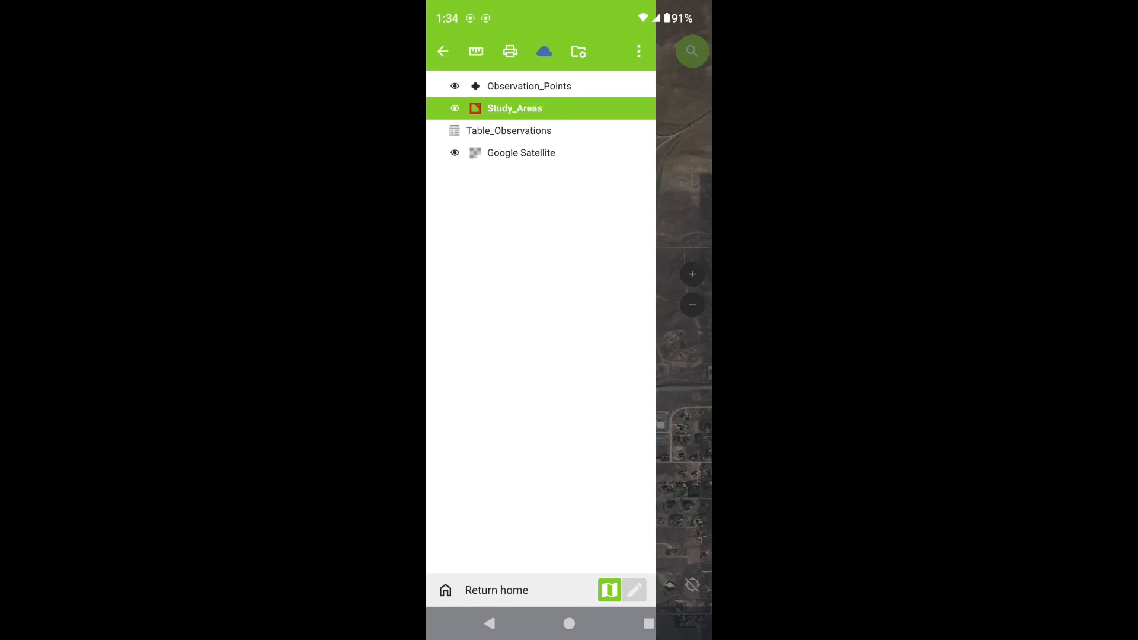
click(634, 590)
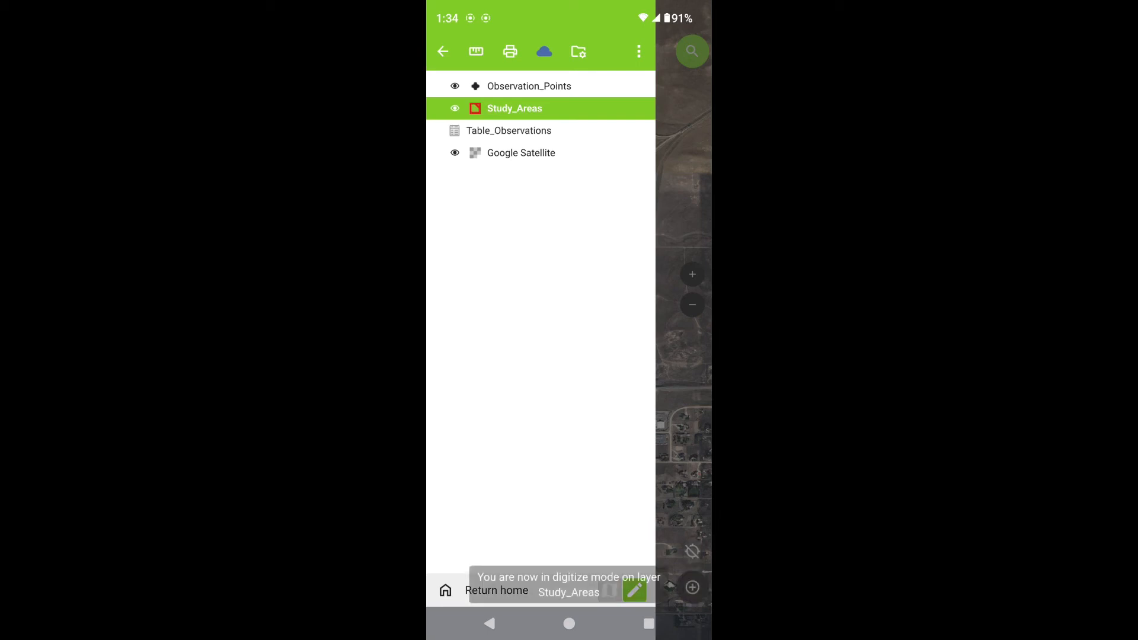
click(443, 51)
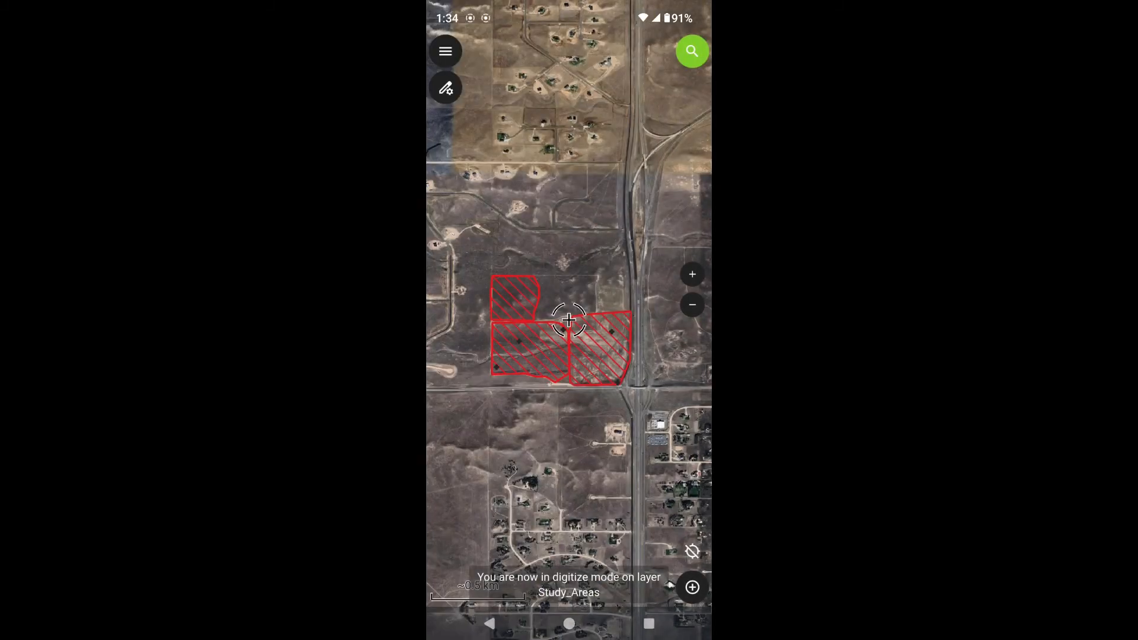
Digitize a four-sided Study_Areas polygon east of the northwest area and north of the southeast area, and finish its geometry
drag(570, 320, 572, 346)
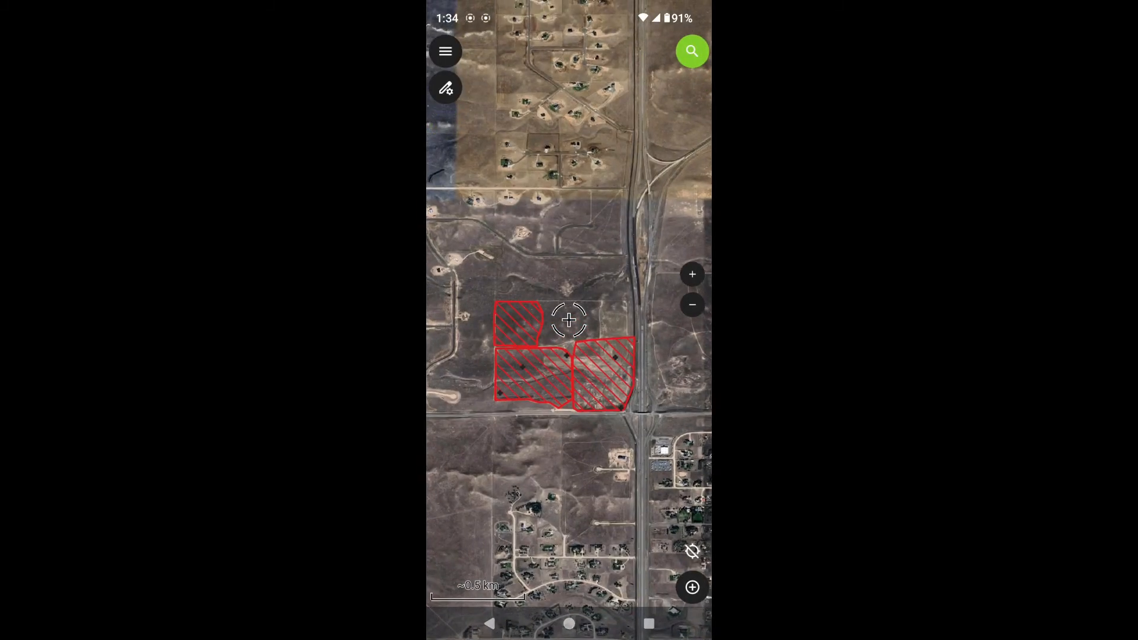
click(693, 587)
drag(569, 320, 571, 359)
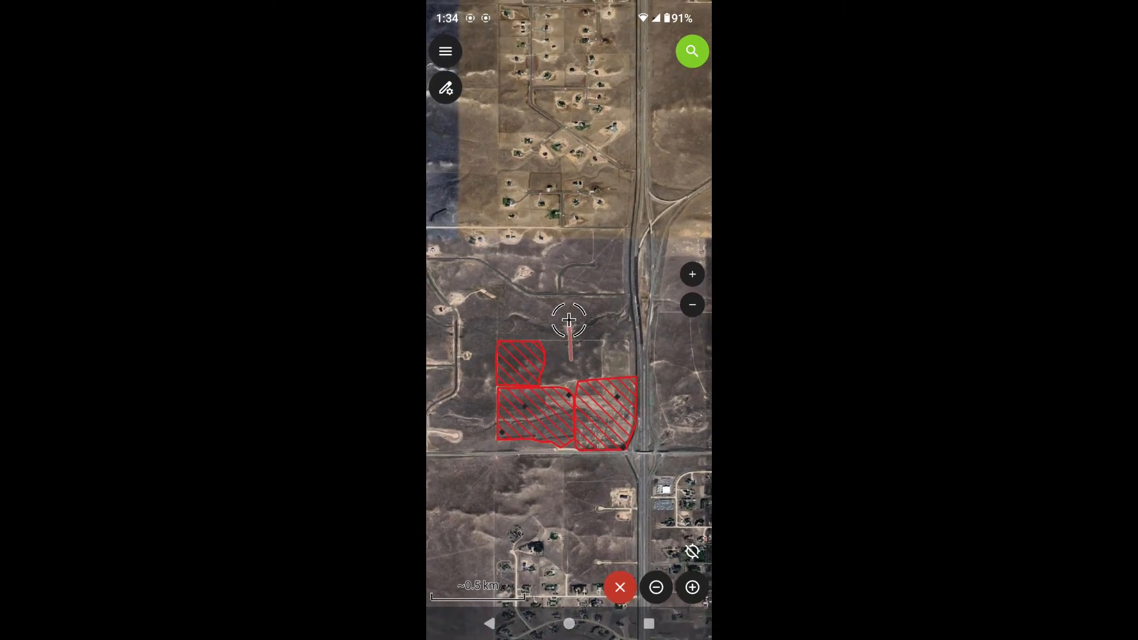
click(692, 587)
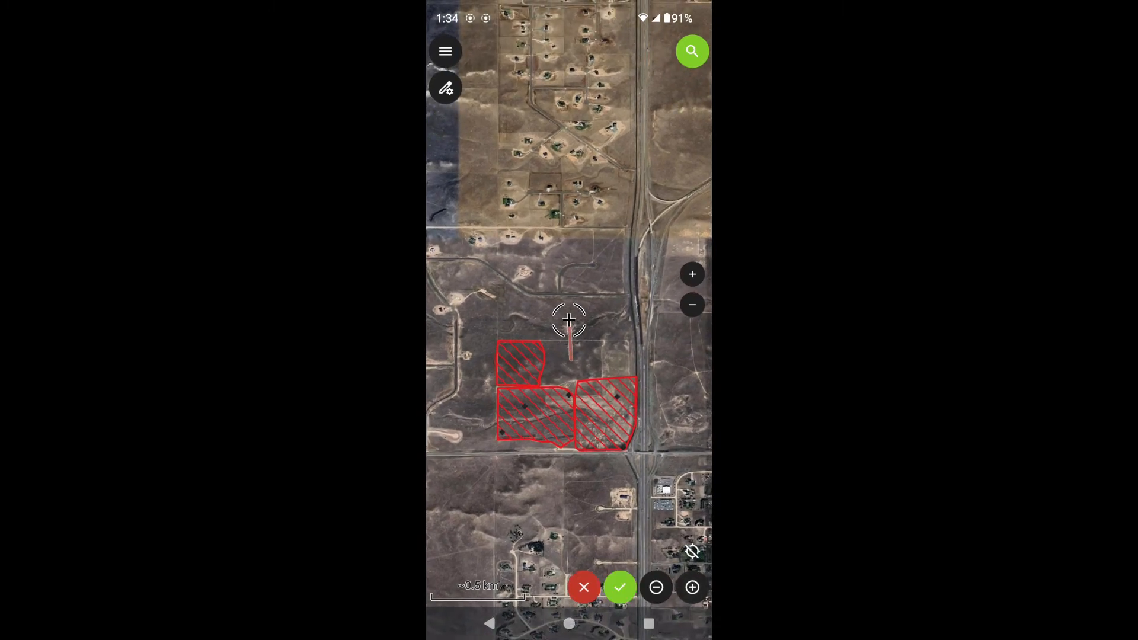
drag(569, 320, 567, 285)
click(693, 588)
click(692, 588)
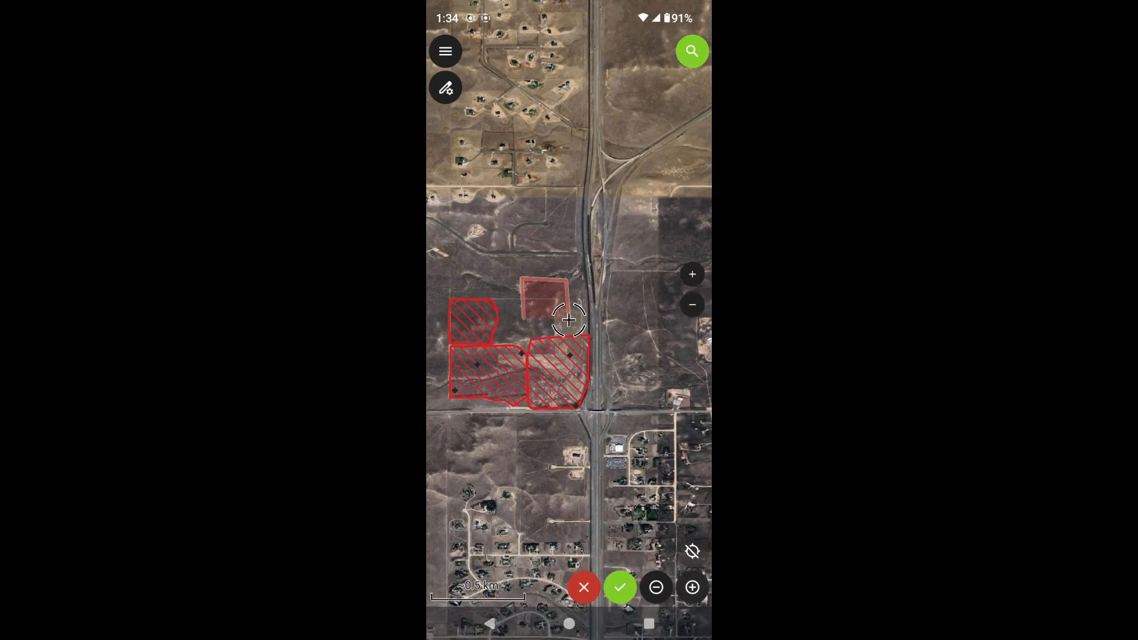
drag(552, 439, 590, 440)
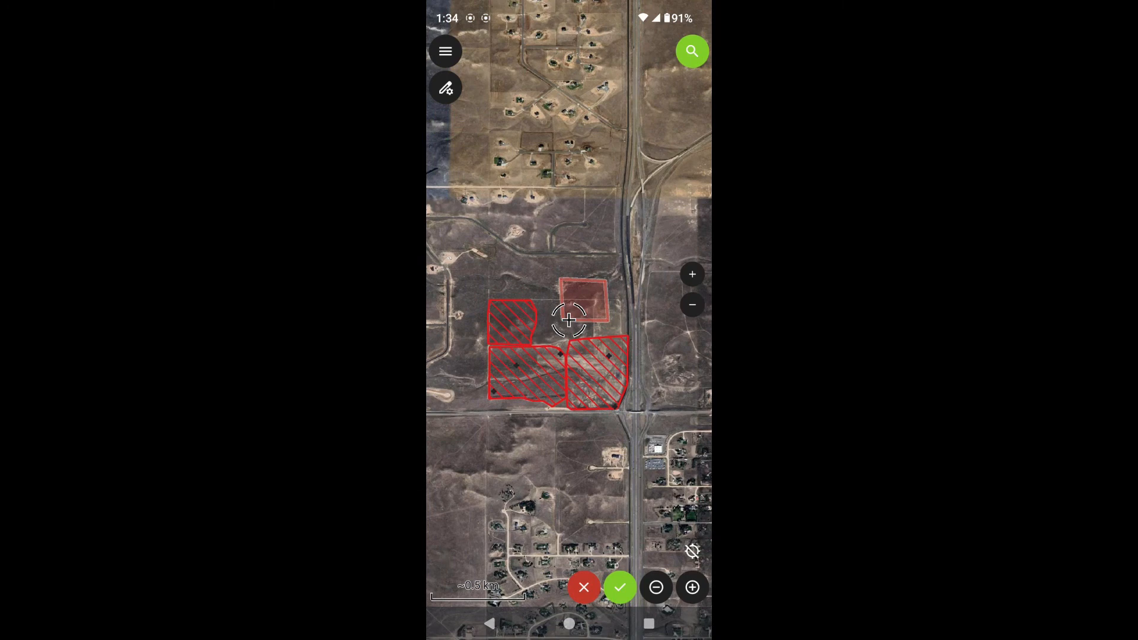
click(620, 587)
Name the new study area NE and set its date to today, 8/2/2025
click(539, 390)
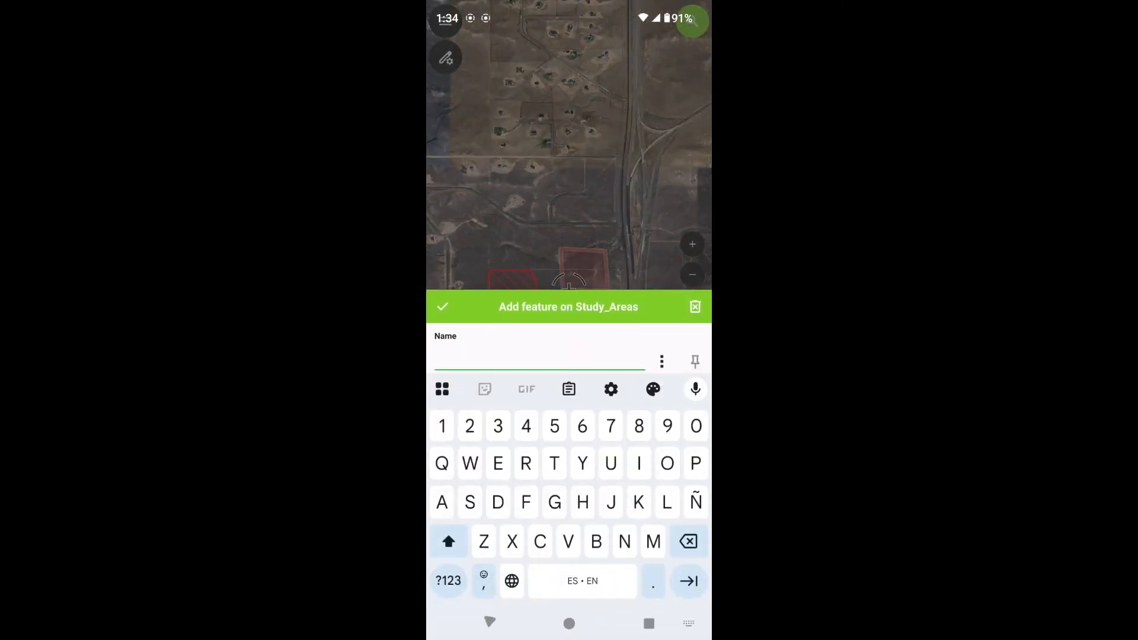
text(NE)
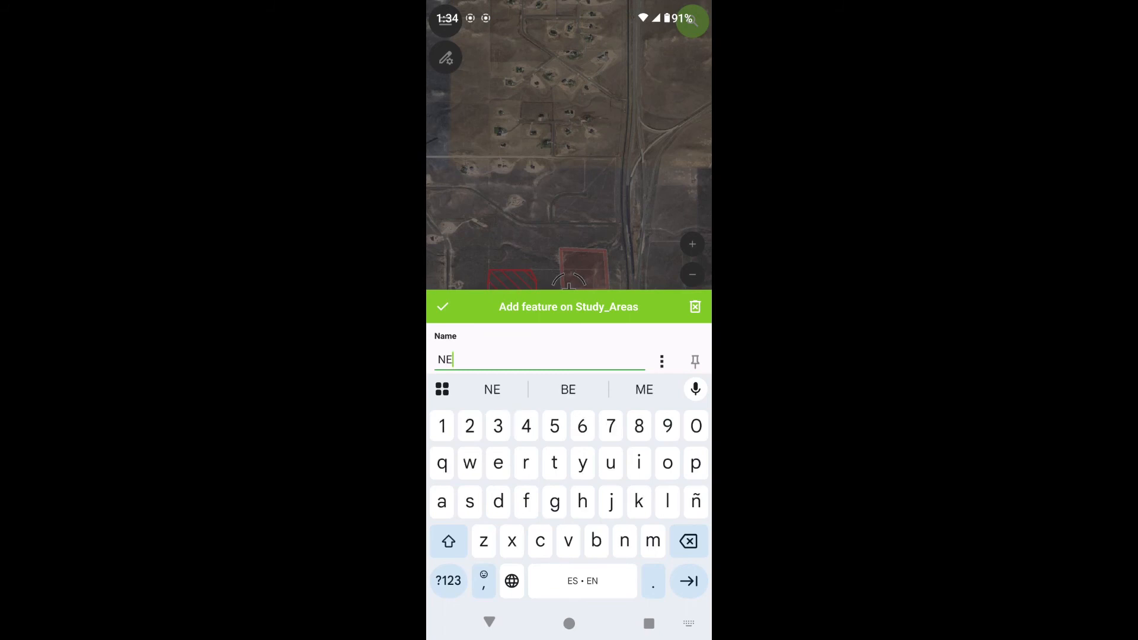
click(489, 622)
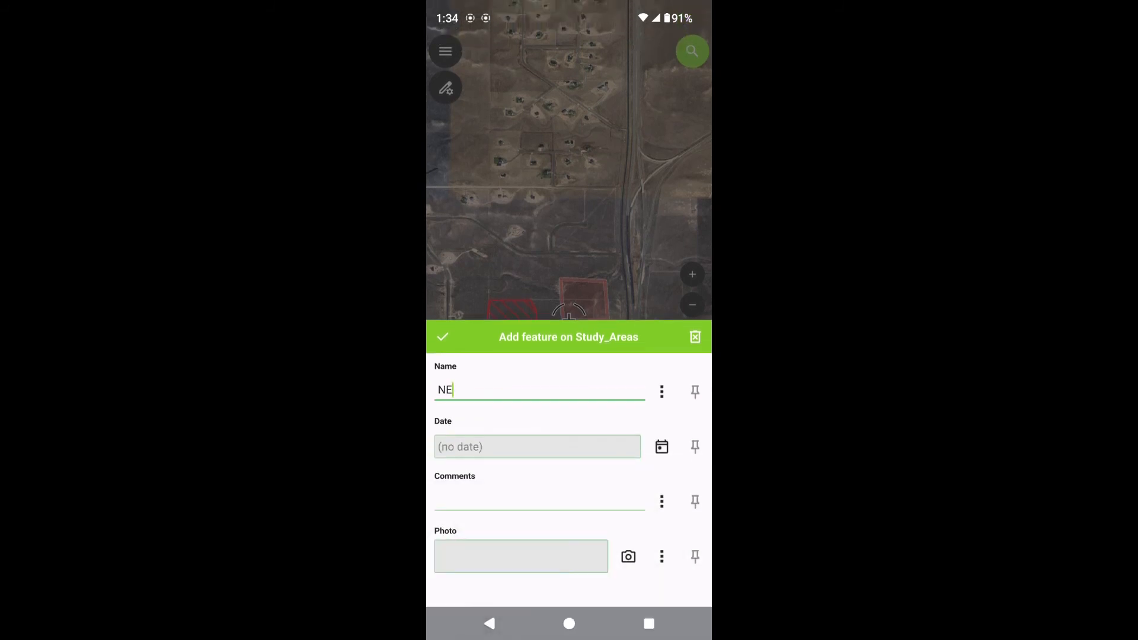
click(661, 447)
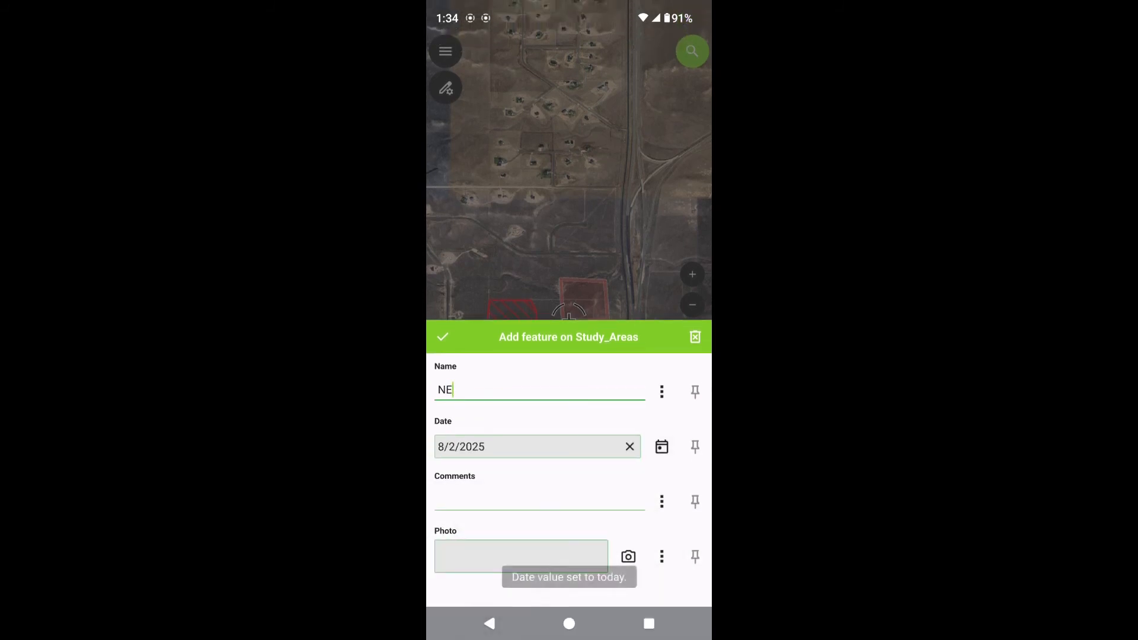
Take a photo with the camera, attach it to the new study area's Photo field, and save the feature
click(628, 556)
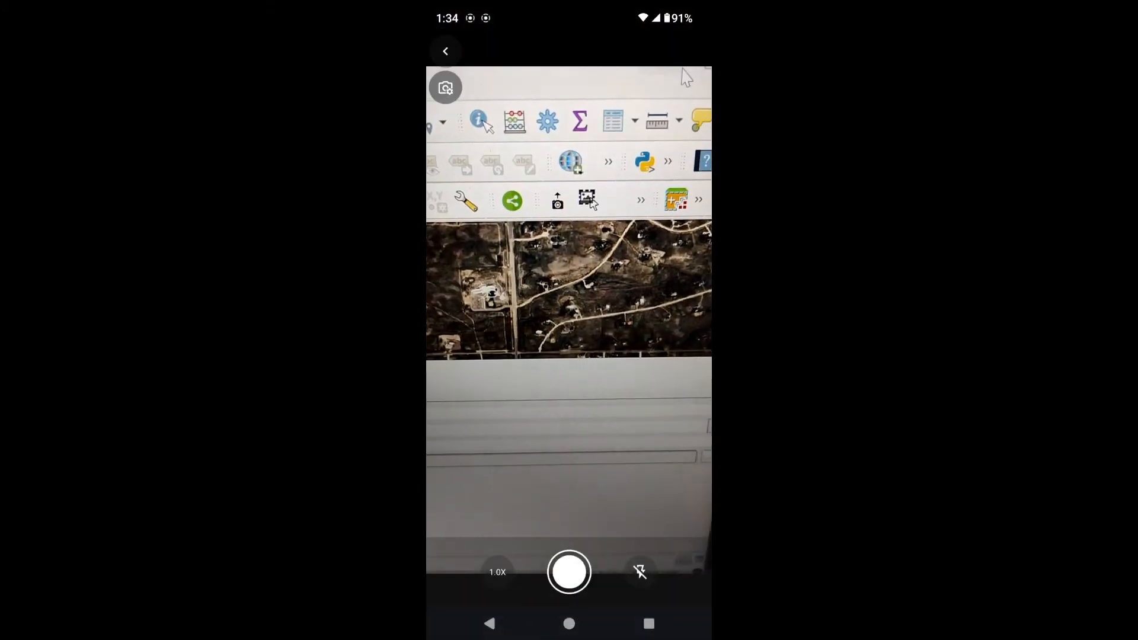
click(570, 572)
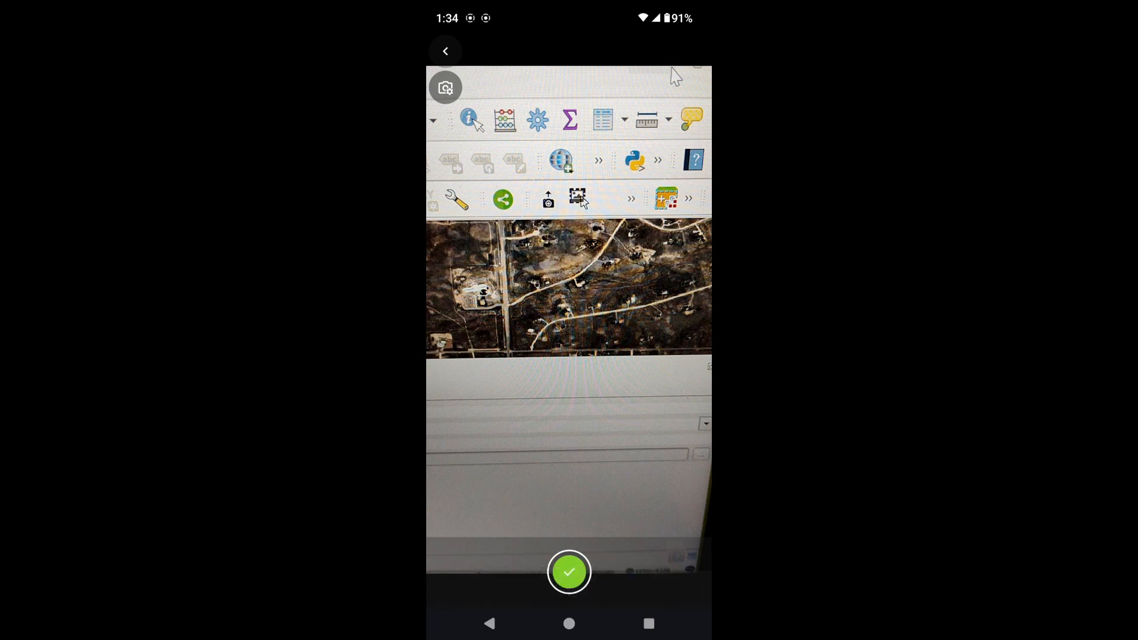
click(569, 572)
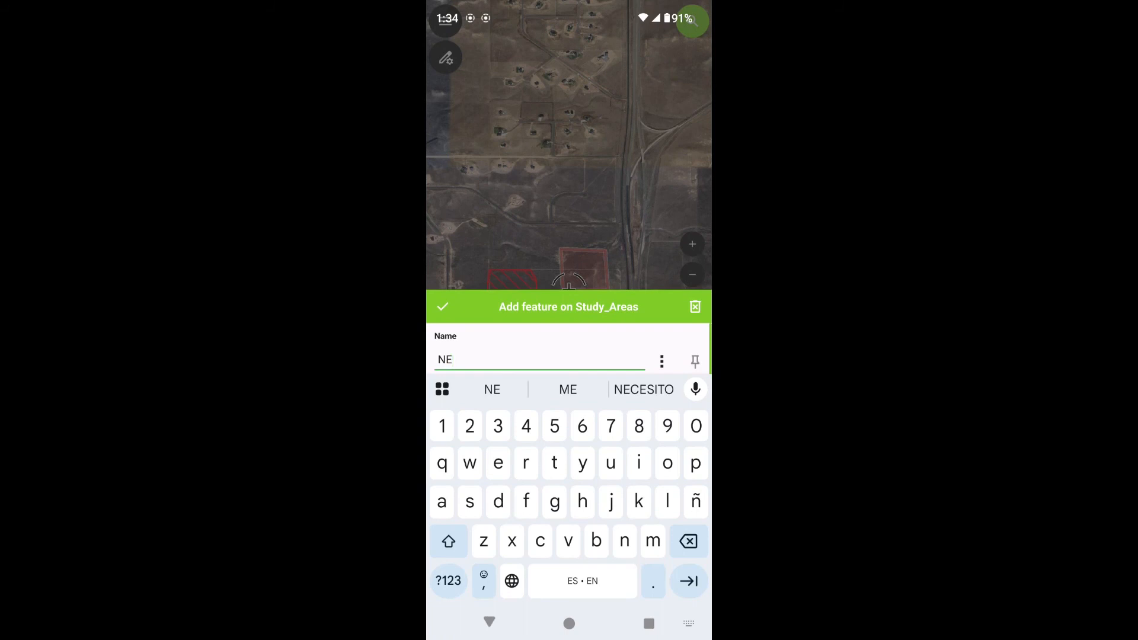
click(489, 622)
scroll(569, 480, down, 1)
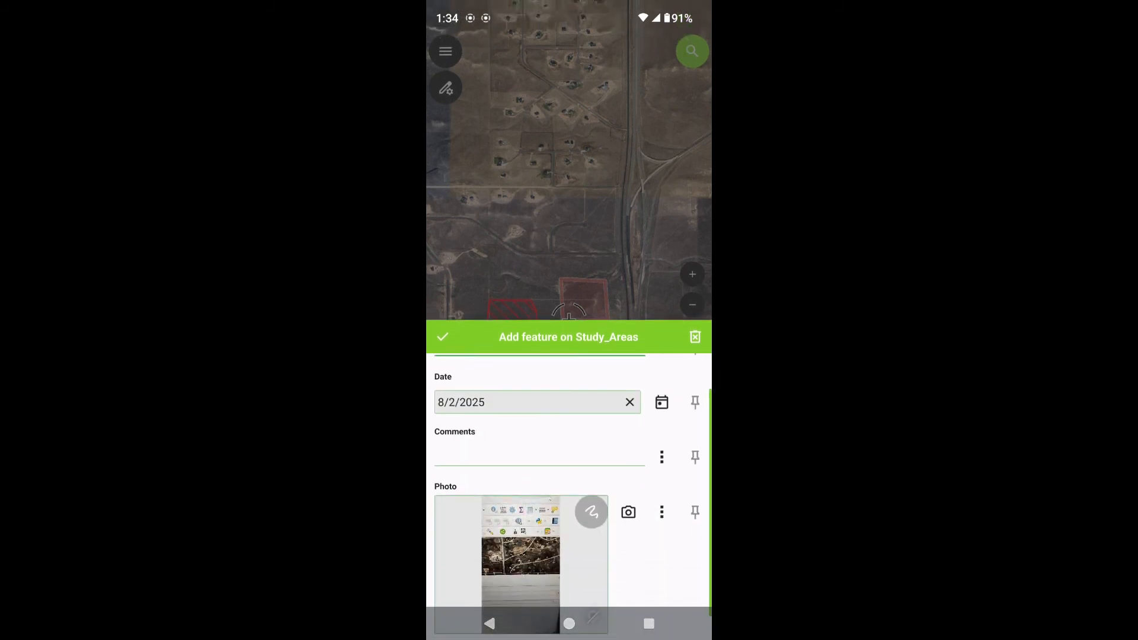
click(442, 337)
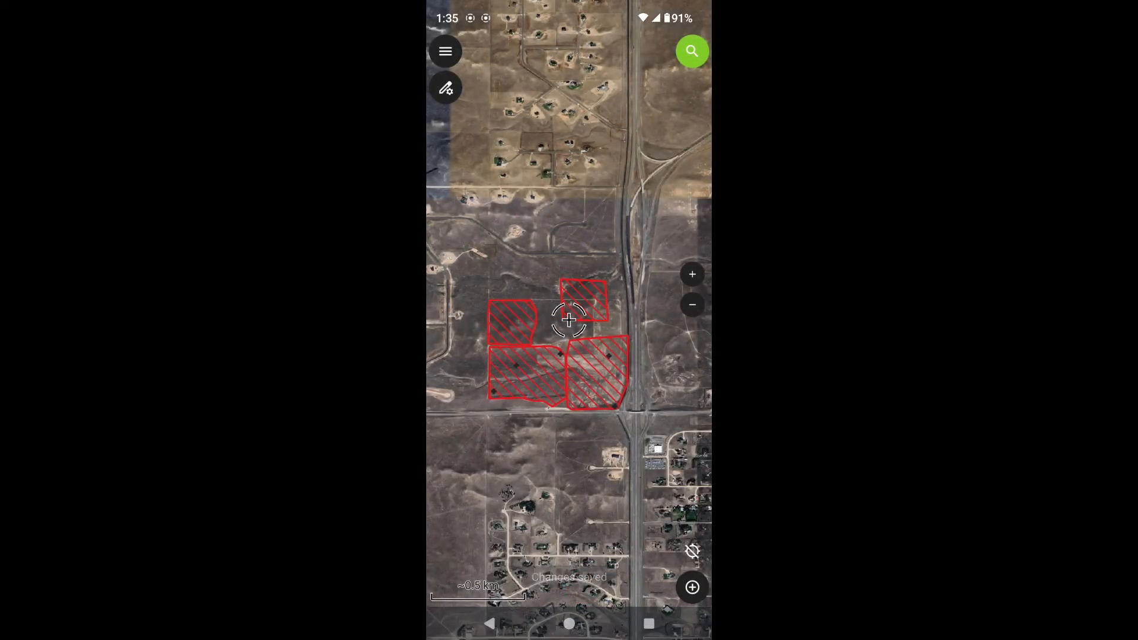
Synchronize the whole project and its local change with QFieldCloud
click(445, 51)
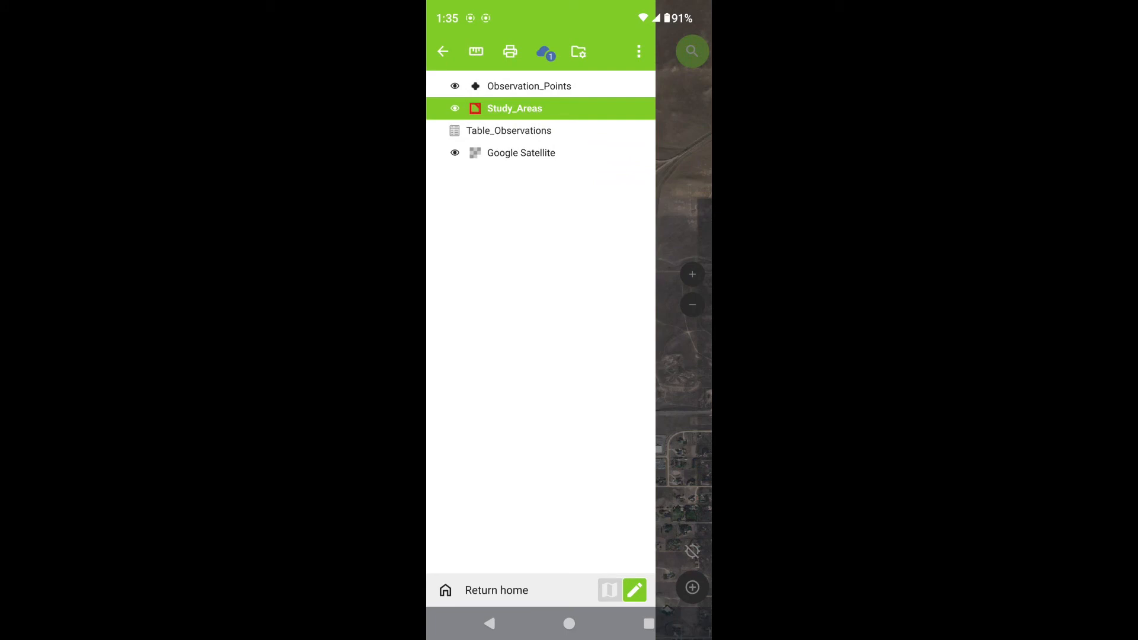
click(546, 53)
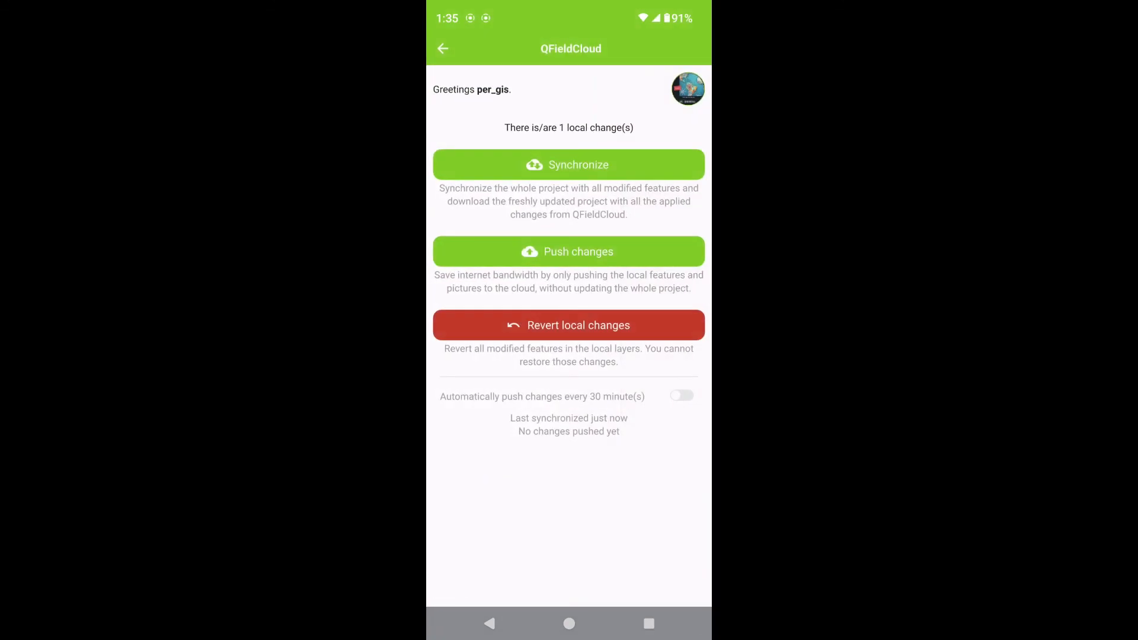
click(568, 165)
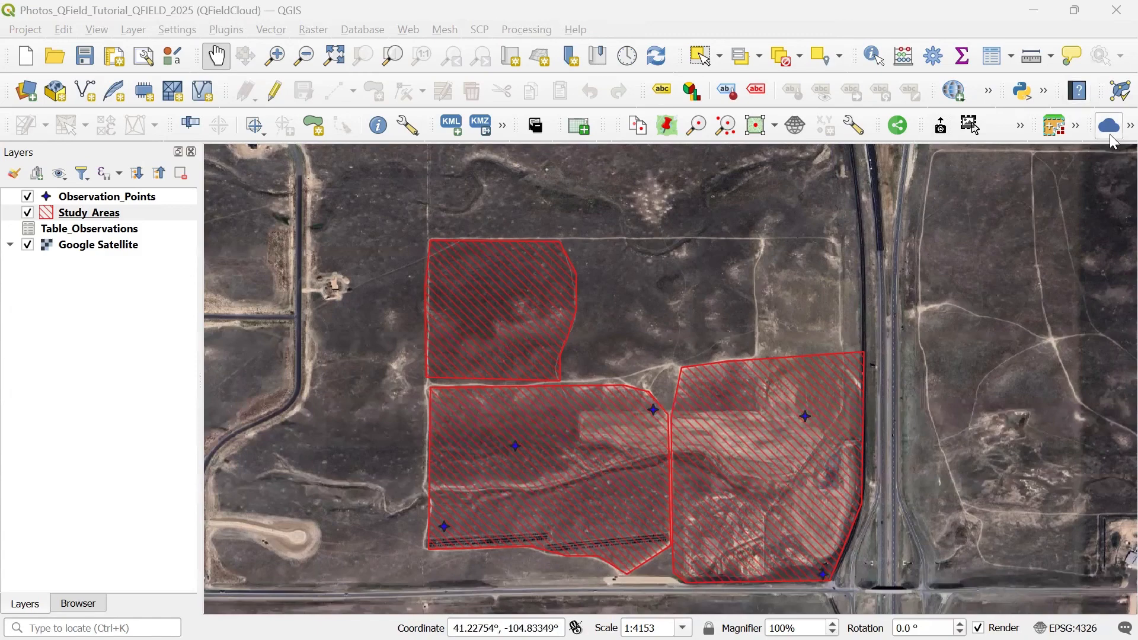
Switch to QGIS, synchronize the current cloud project after signing in, download prairie_20250802133452556.jpg and QField_Photos.gpkg from the cloud, and reopen the project
click(1131, 125)
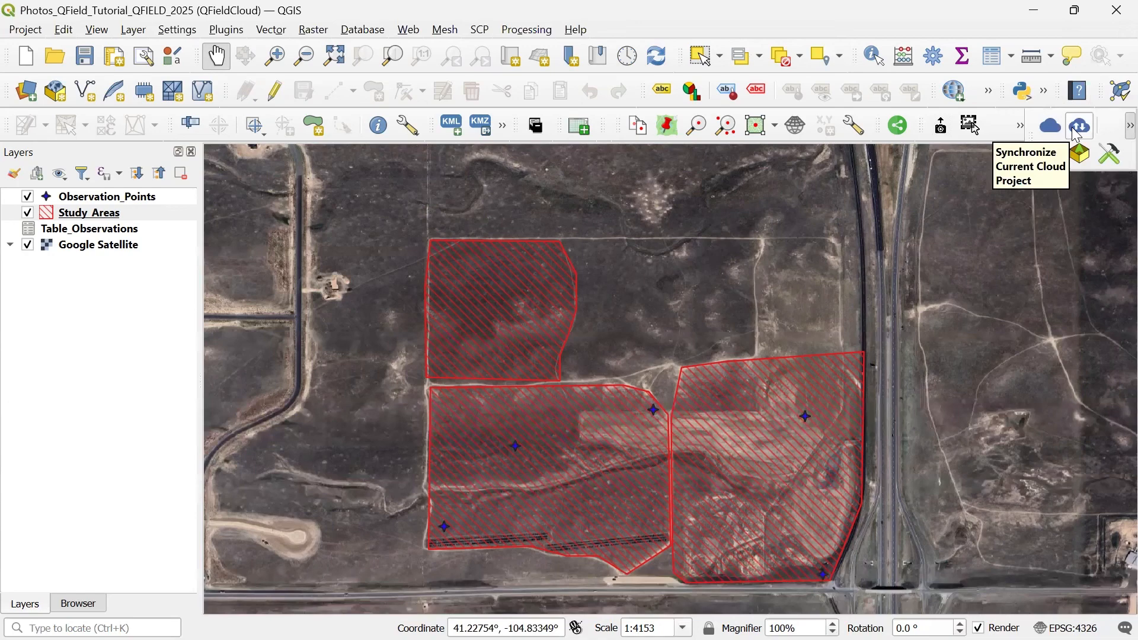
click(1083, 129)
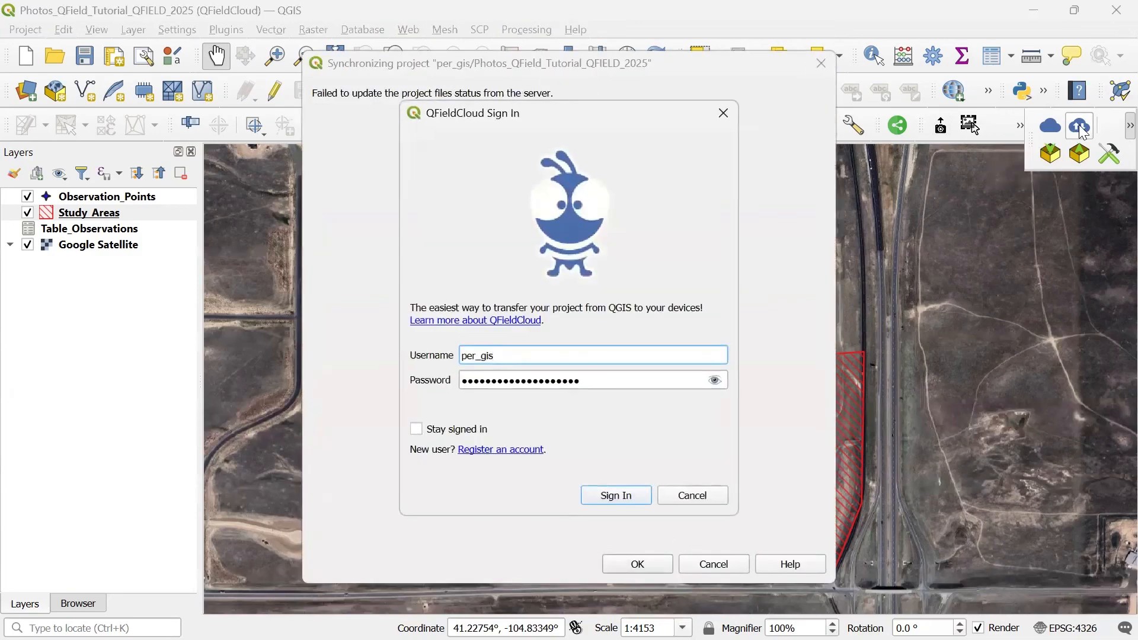
click(620, 497)
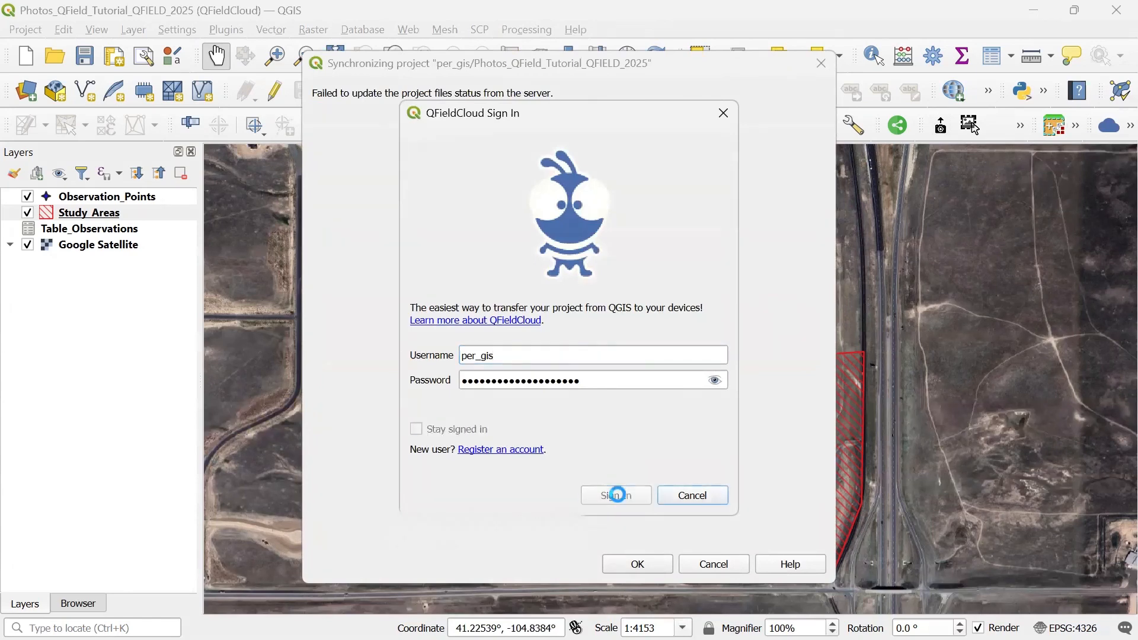
click(1131, 125)
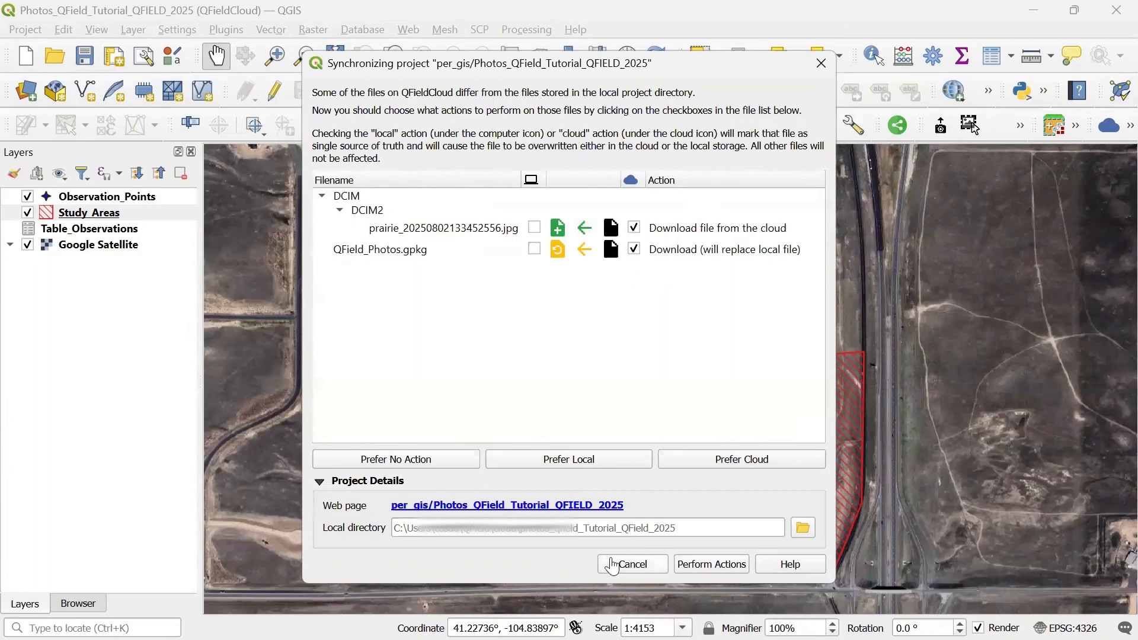
click(710, 565)
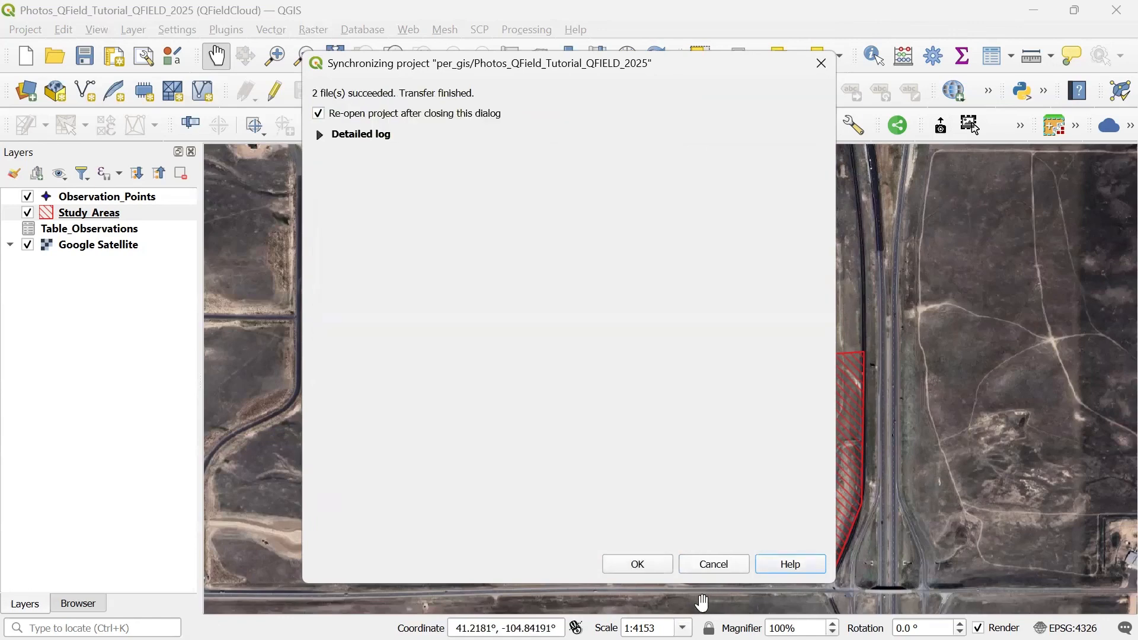
click(638, 564)
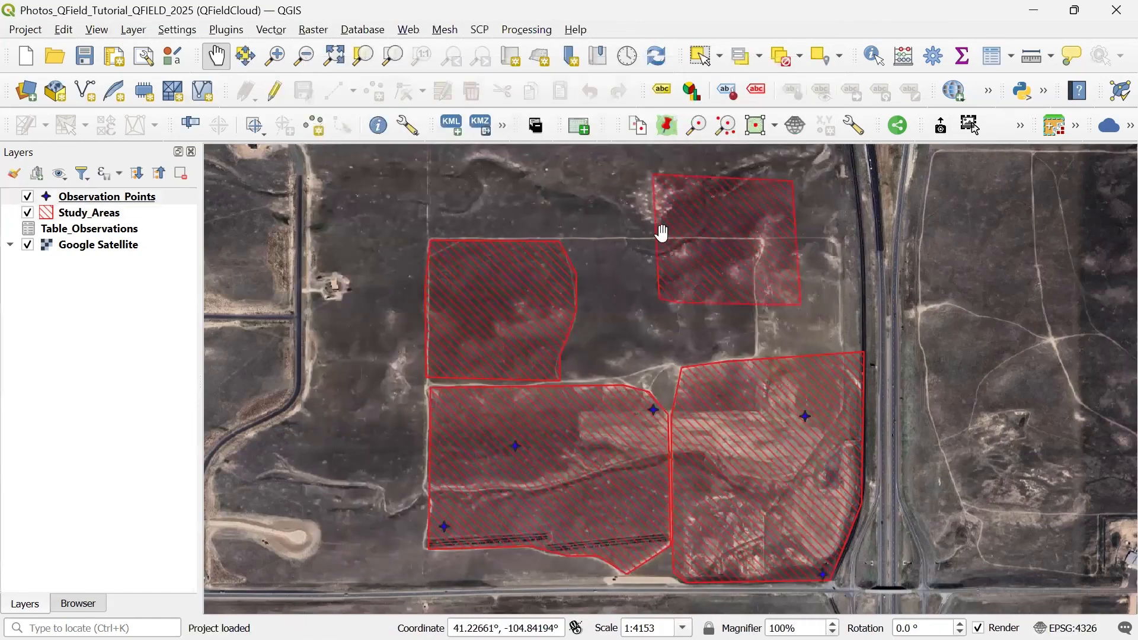
Open the Study_Areas attribute table and view the NE record with its attached photo
click(83, 214)
right_click(79, 209)
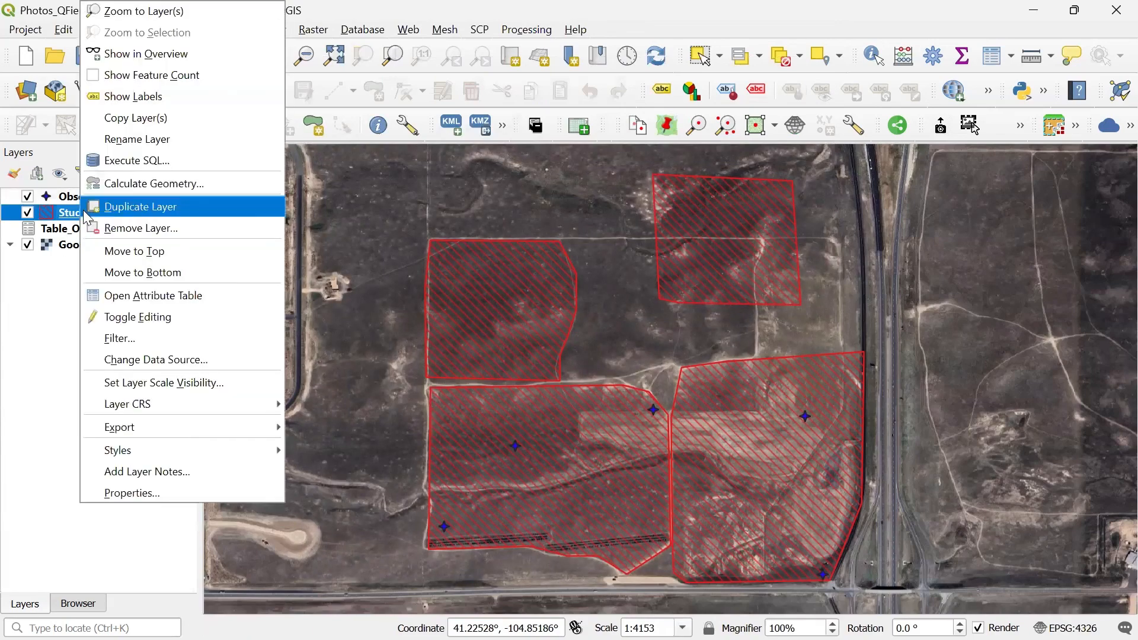
click(123, 296)
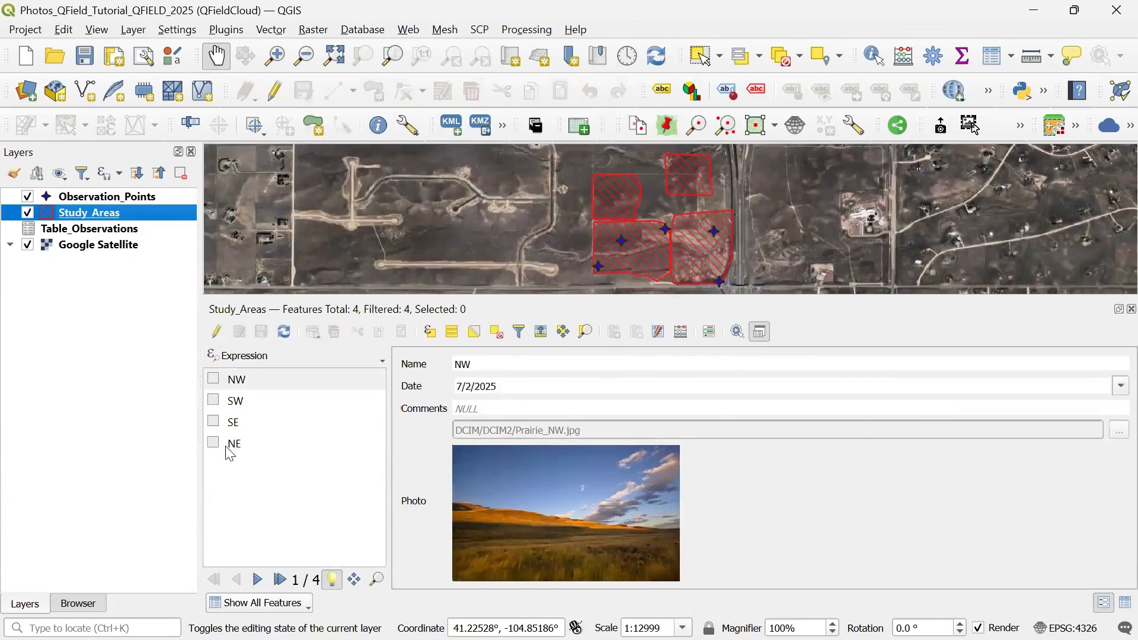
click(242, 449)
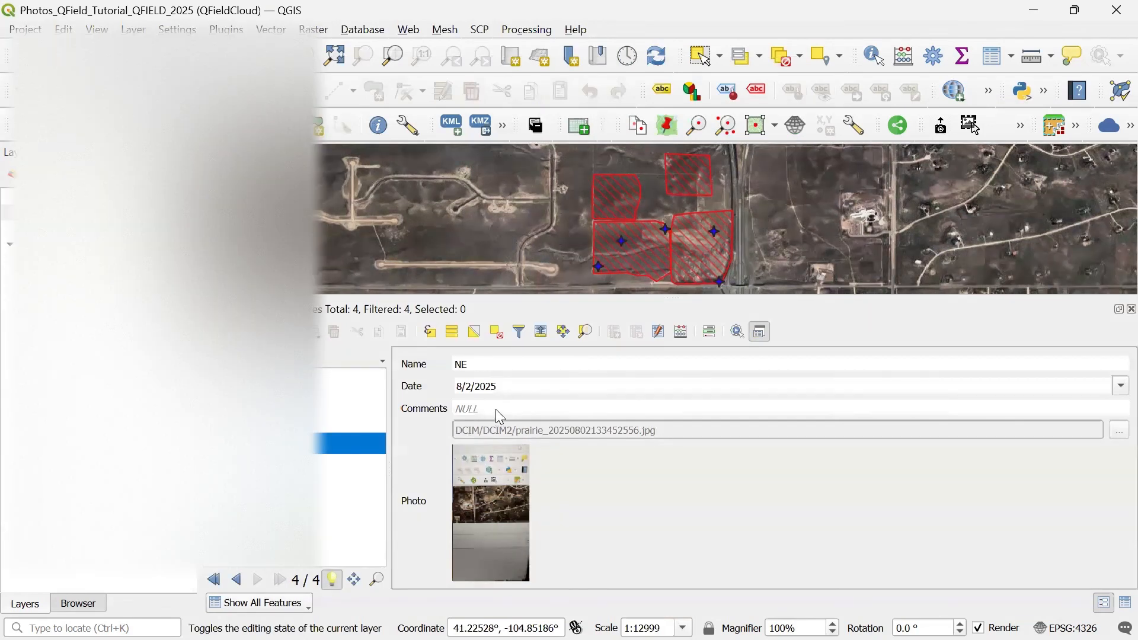
Switch to File Explorer and check the DCIM2 folder inside the cloud project's DCIM folder for the downloaded photo
click(1049, 19)
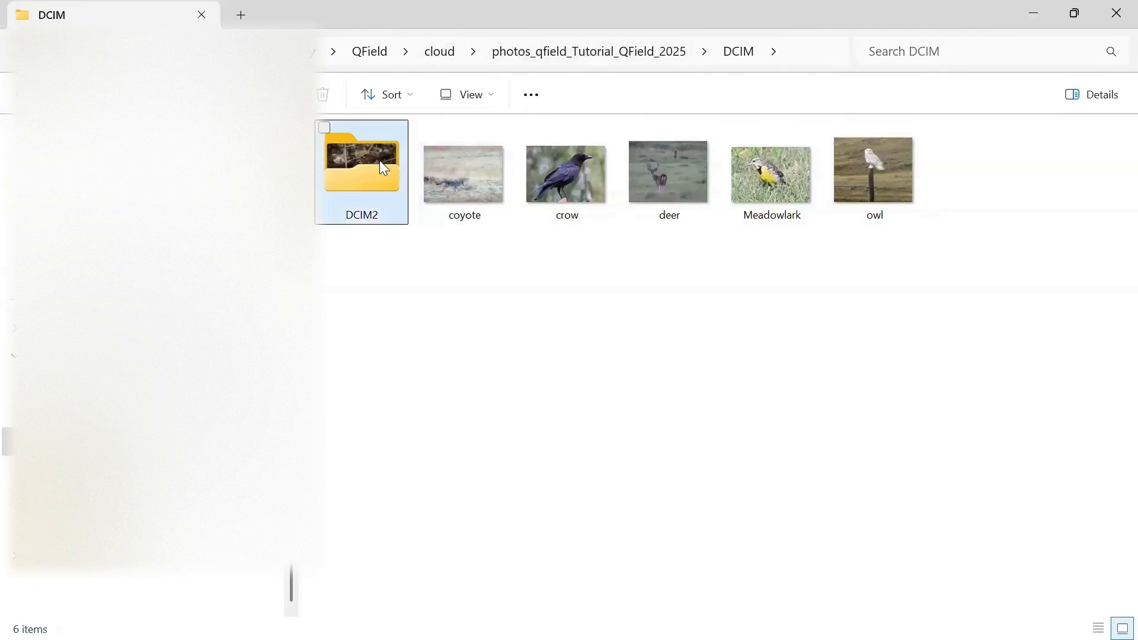
mouse_move(380, 164)
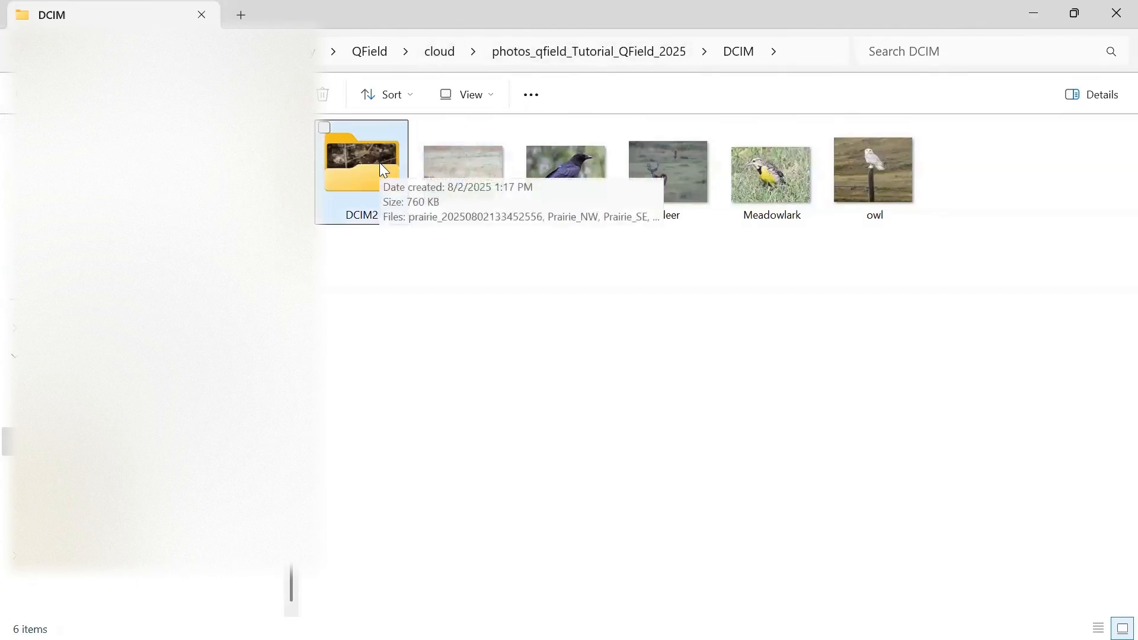
double_click(381, 165)
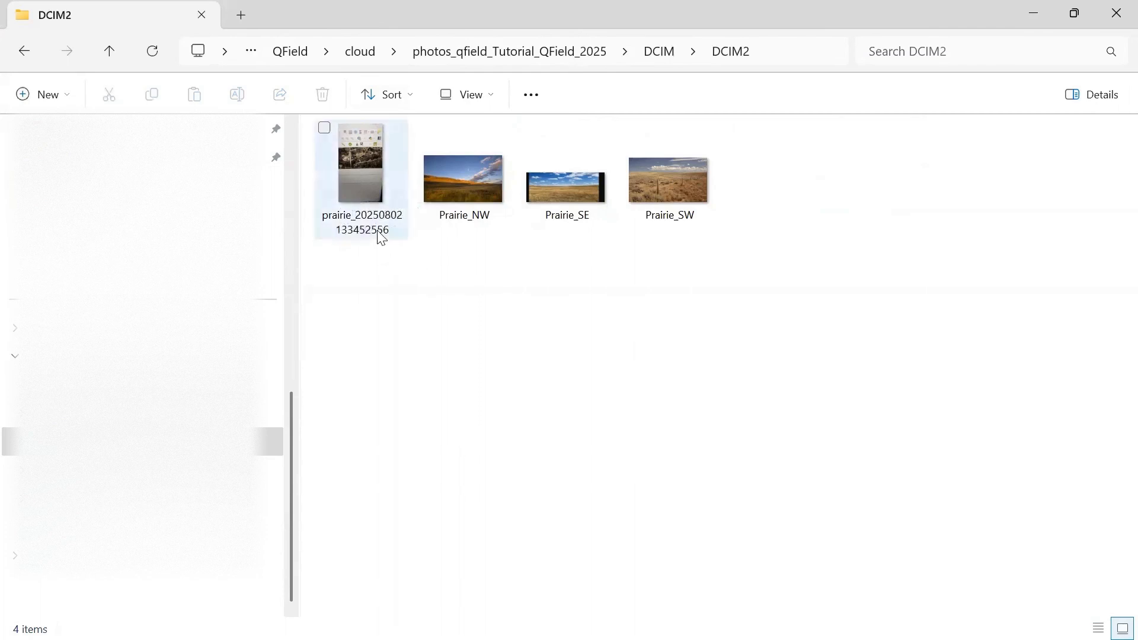
mouse_move(385, 235)
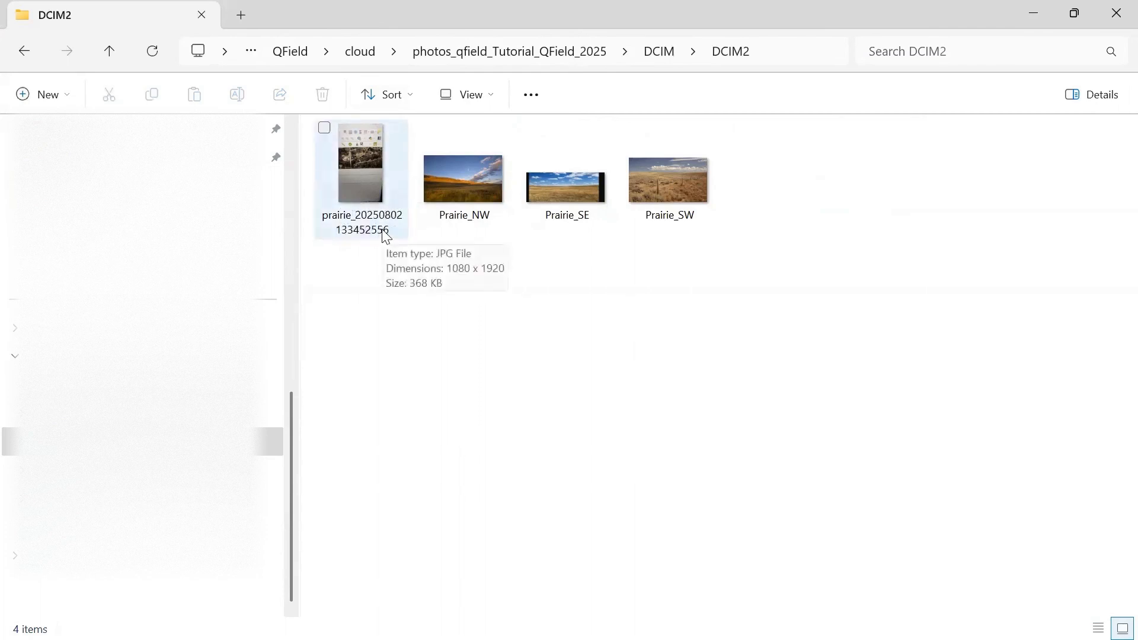
click(1116, 13)
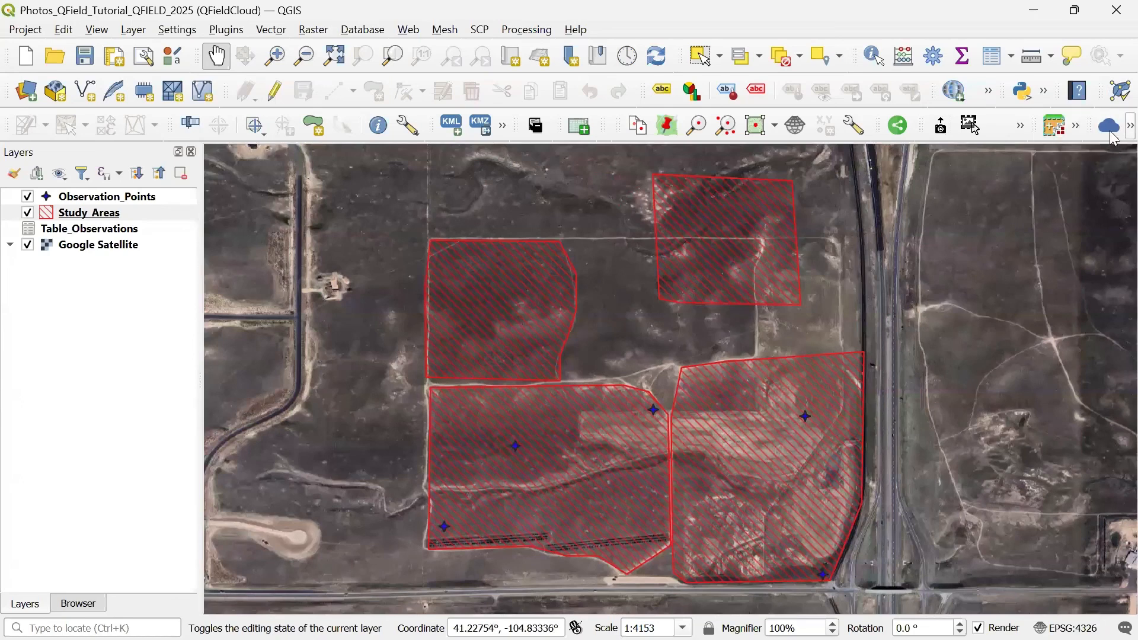
In the QField project properties, limit the maximum width or height of image attachments to 800 px and apply the change
click(1131, 125)
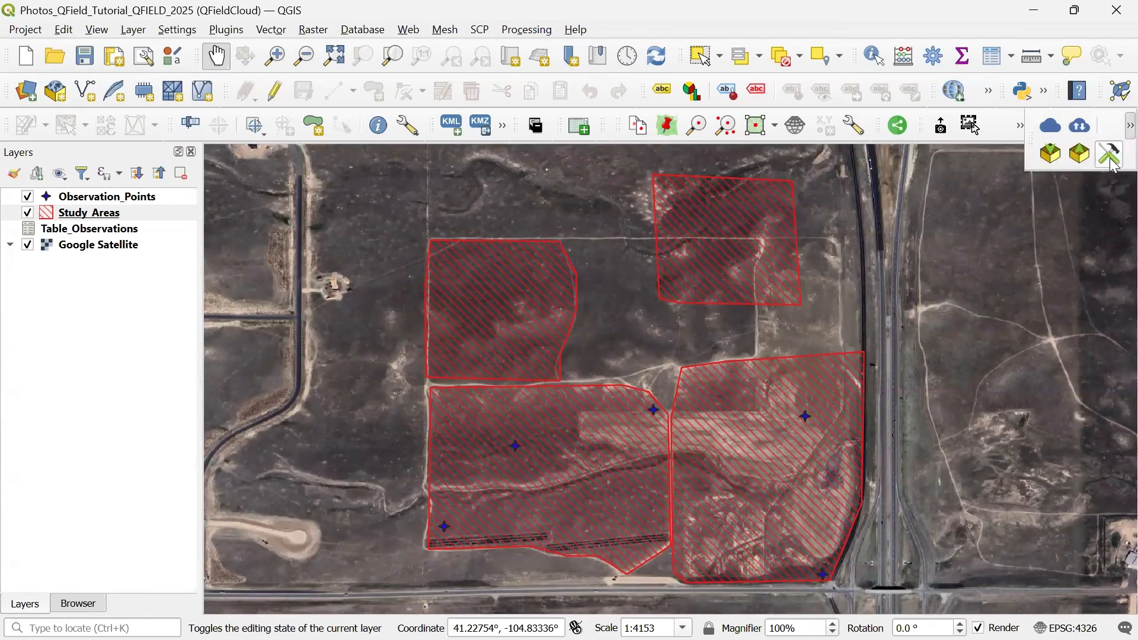
click(1113, 158)
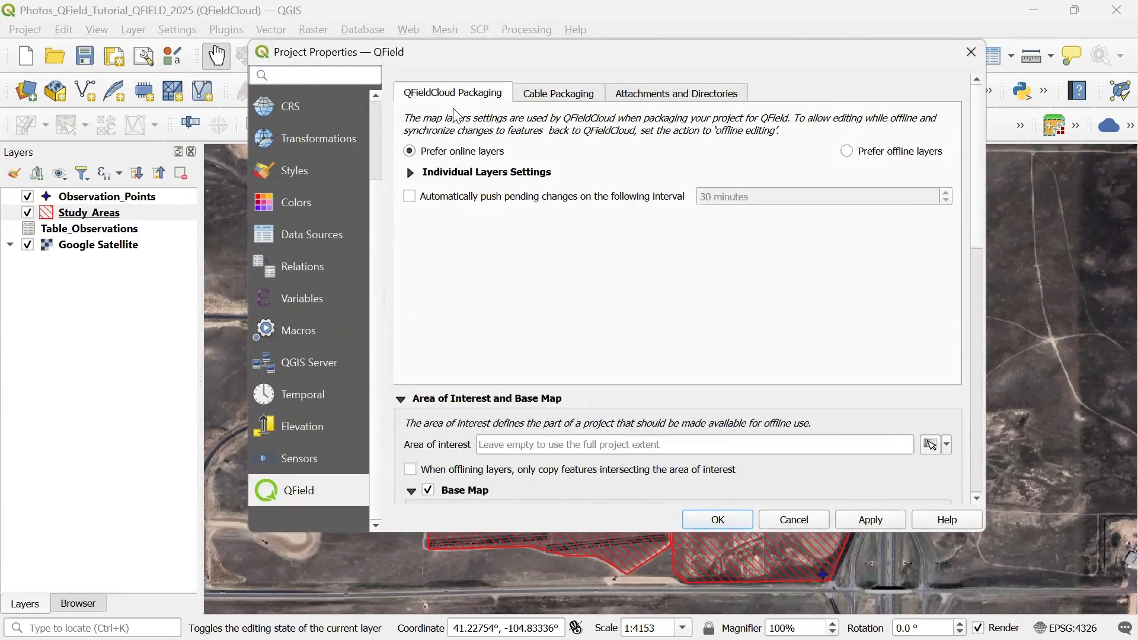
click(675, 95)
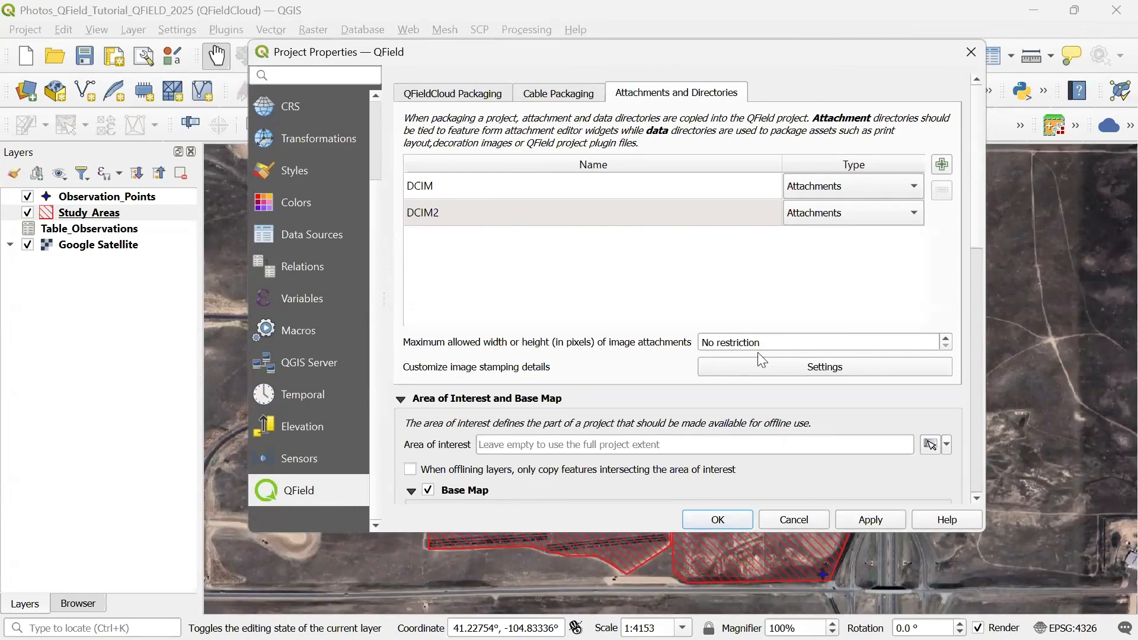
click(790, 344)
drag(791, 344, 673, 350)
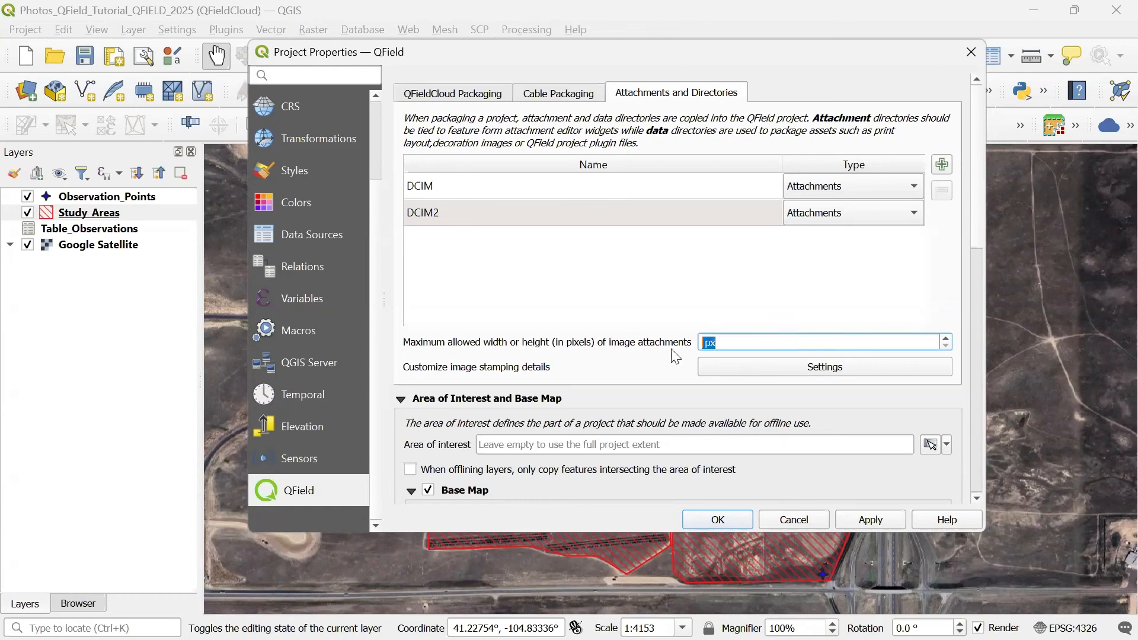
click(712, 344)
text(800)
click(868, 520)
click(720, 520)
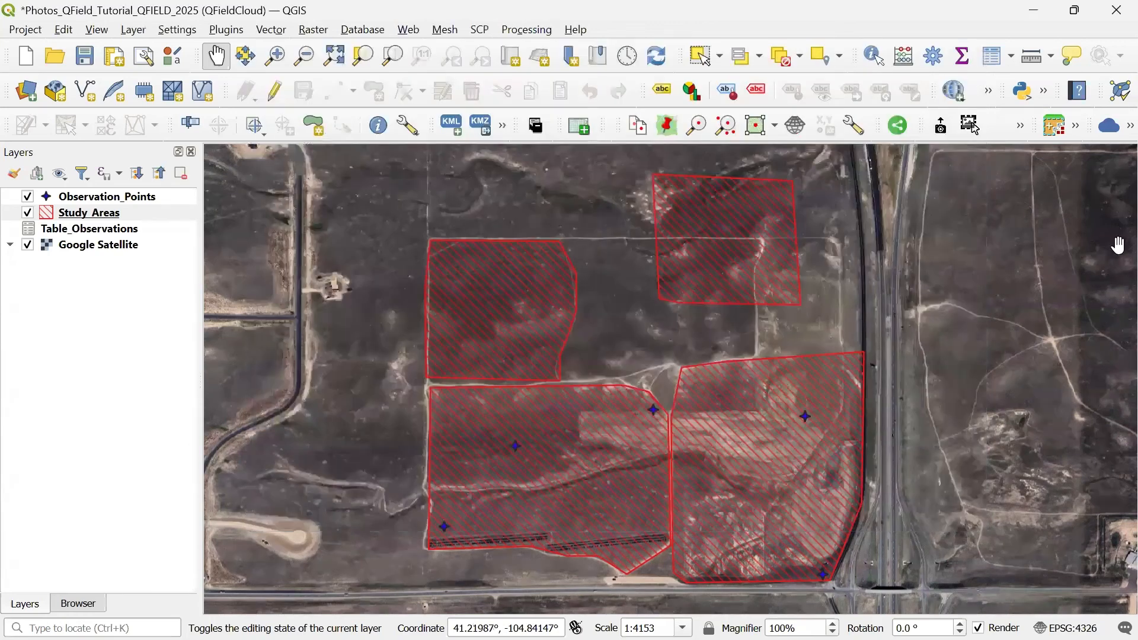
Start synchronizing the current cloud project with QFieldCloud
click(1131, 125)
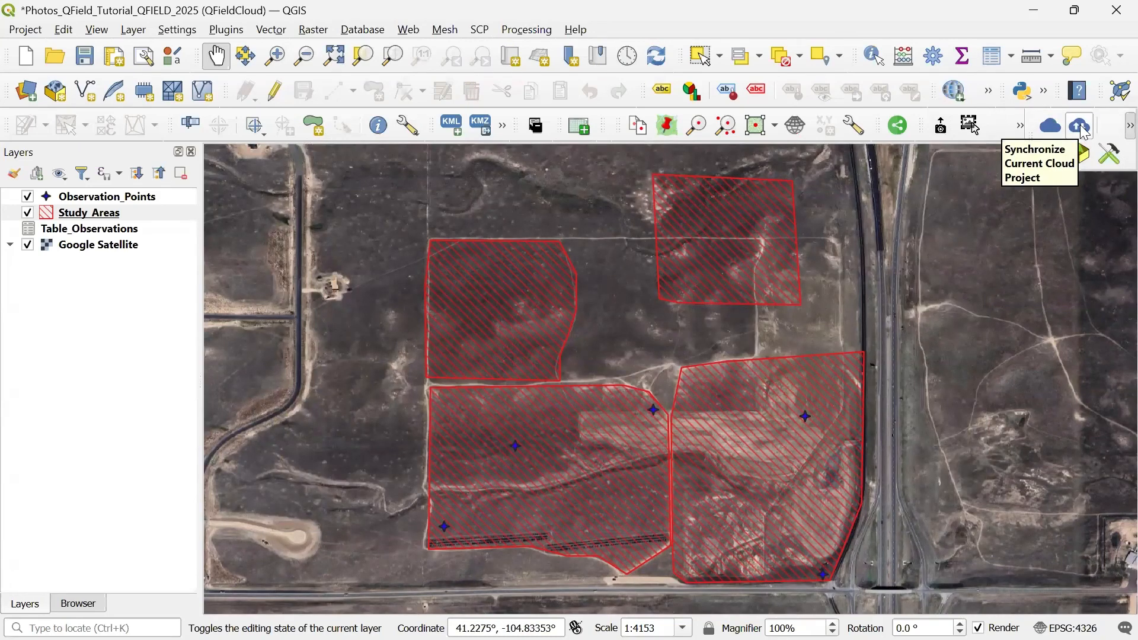
click(1084, 128)
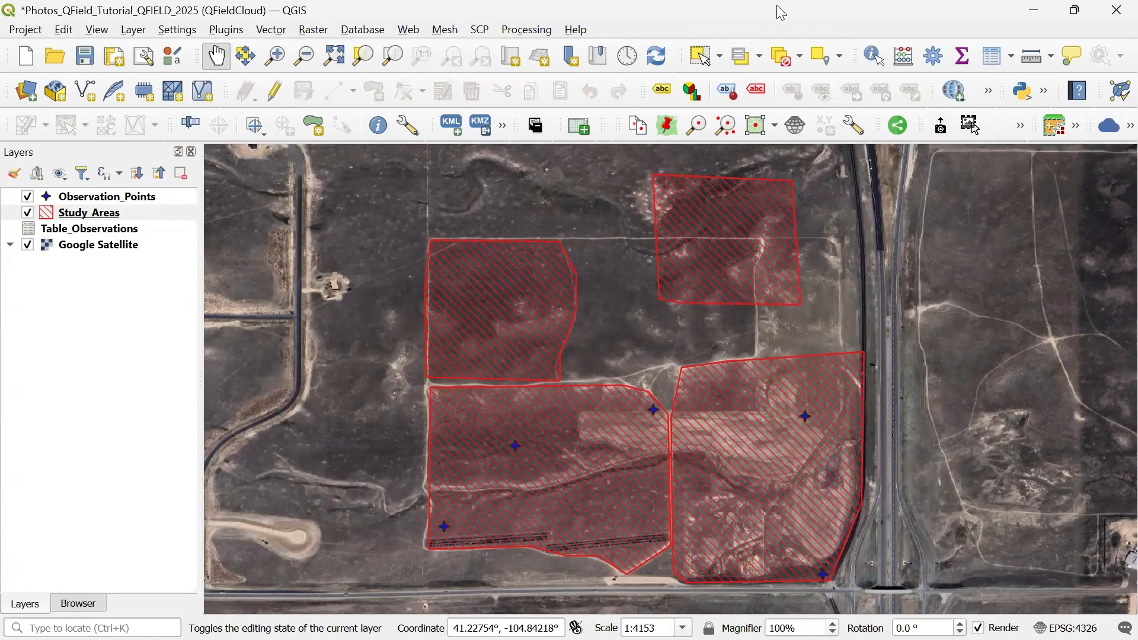